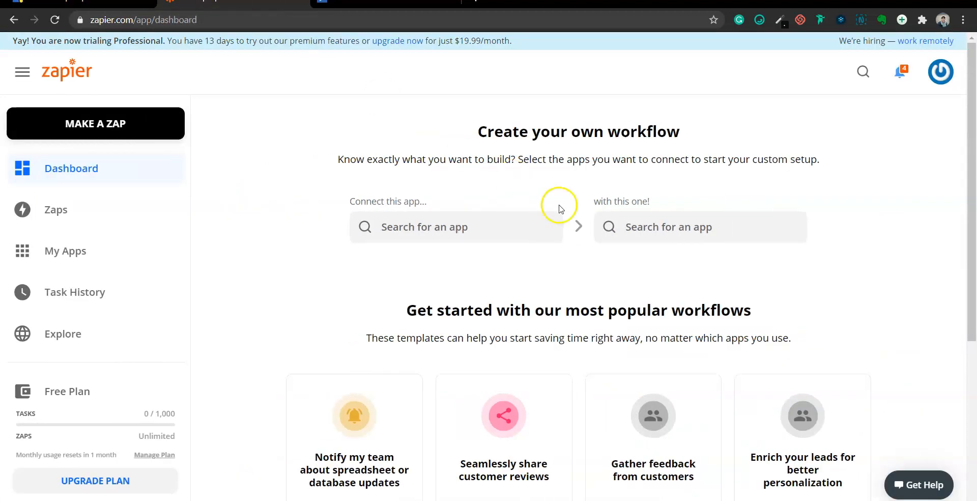
# Start a new zap with Webhooks by Zapier as the trigger app
pyautogui.scroll(-3, 558, 207)
pyautogui.scroll(3, 557, 207)
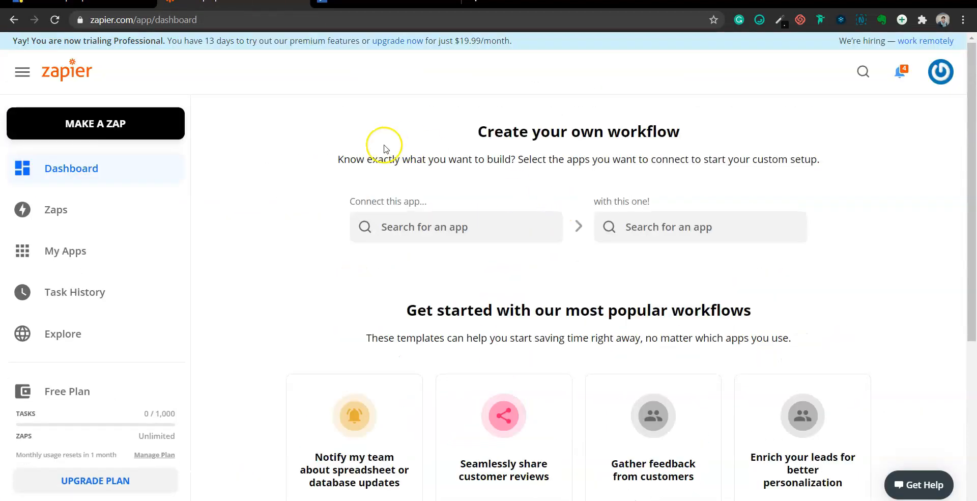
pyautogui.click(126, 128)
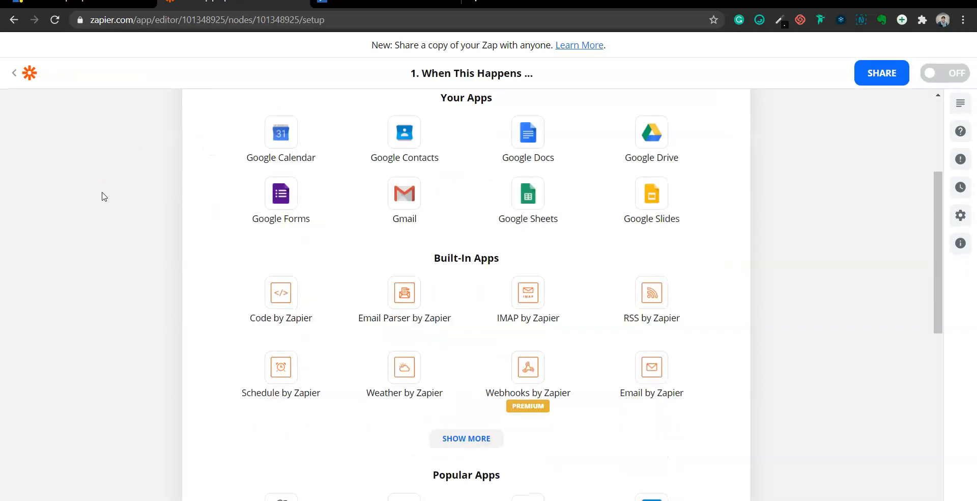
pyautogui.write('w')
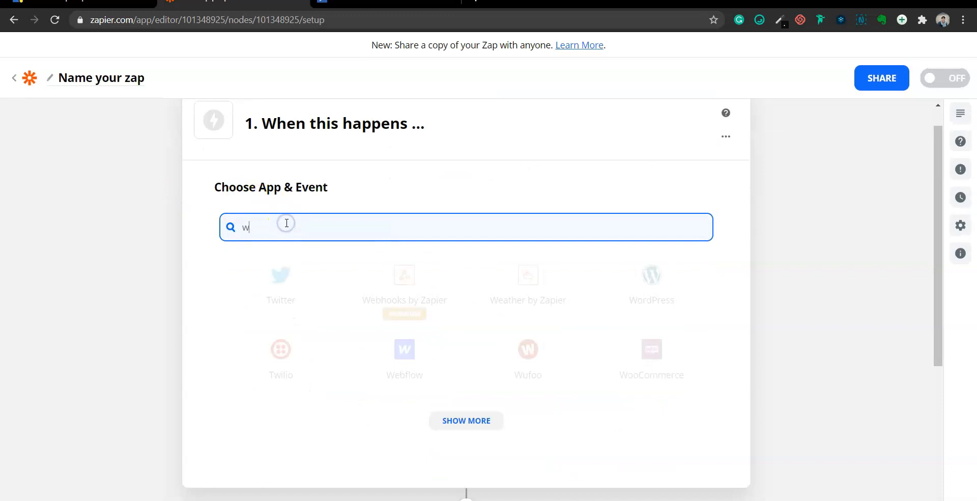
pyautogui.write('ebhoo')
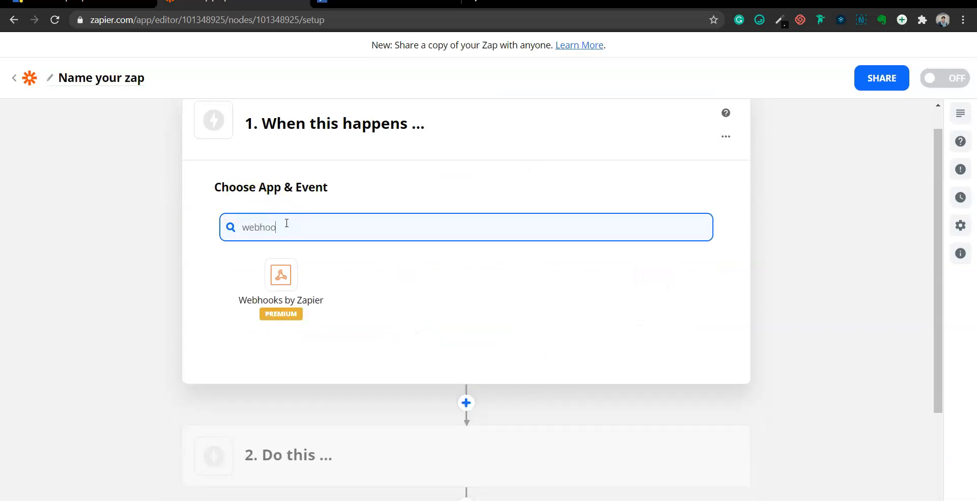
pyautogui.click(280, 273)
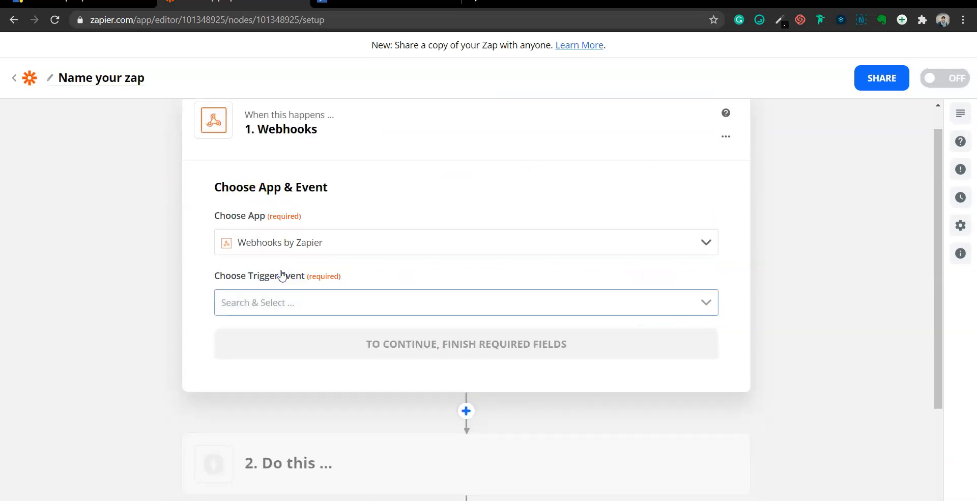
# Set Catch Hook as the trigger event and copy the generated custom webhook URL
pyautogui.click(262, 307)
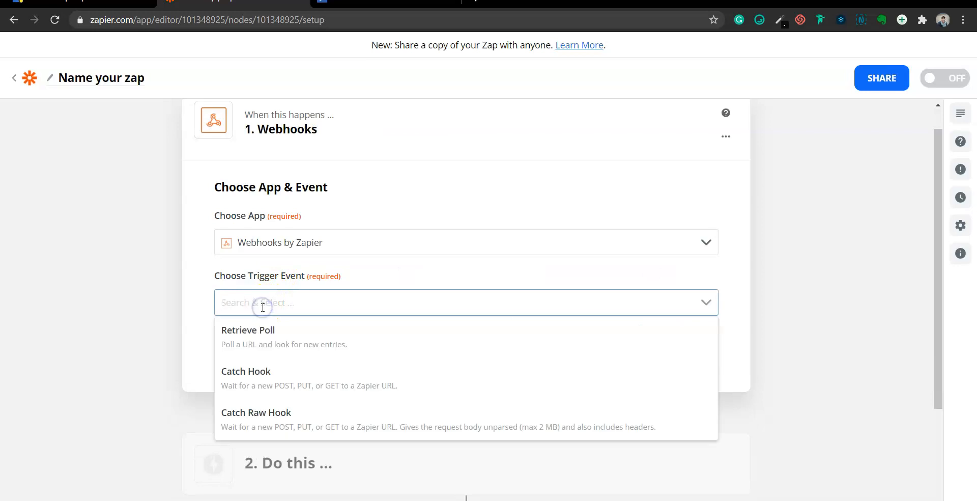
pyautogui.click(263, 381)
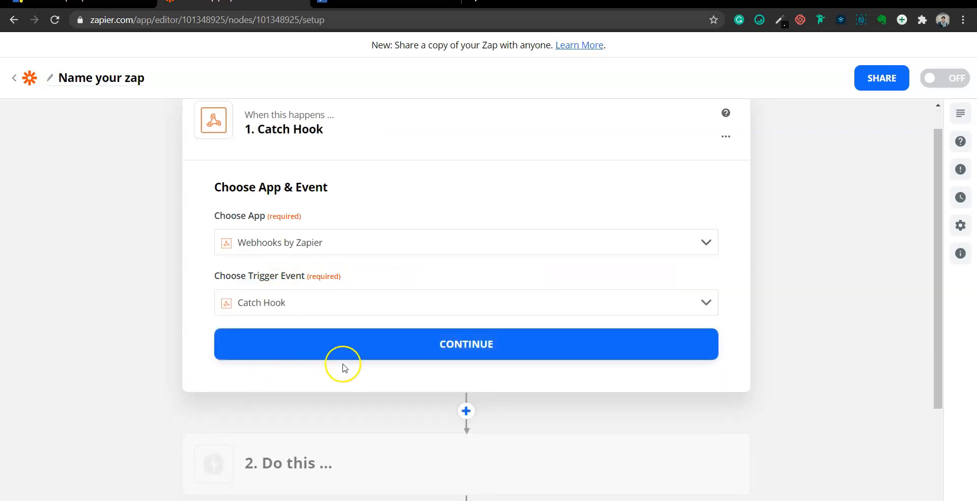
pyautogui.click(371, 354)
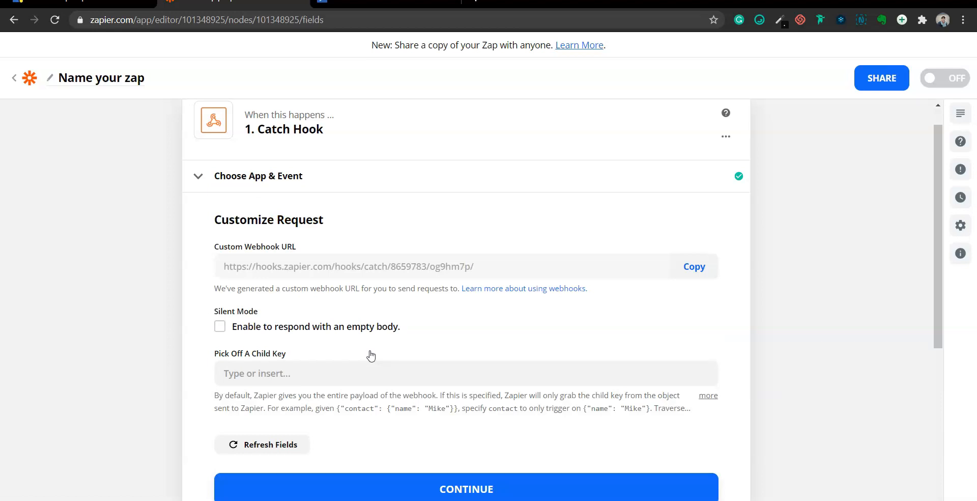
pyautogui.click(696, 268)
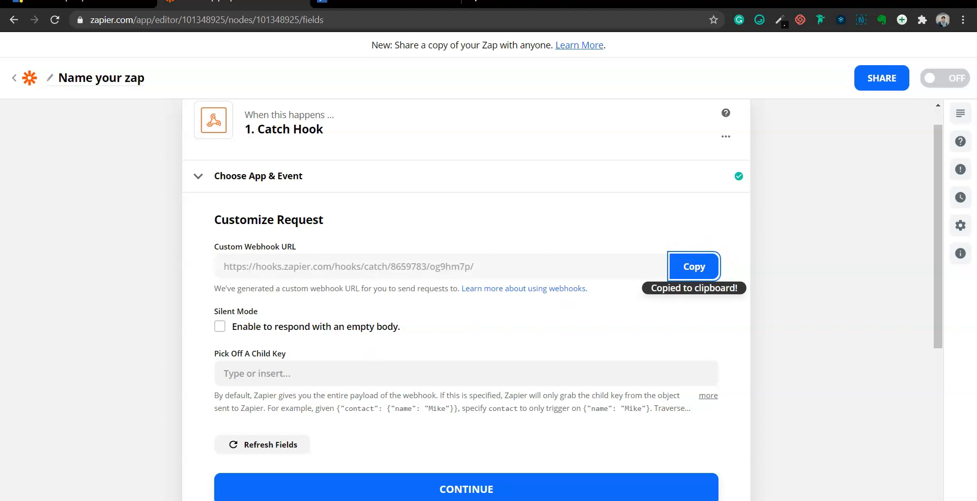
pyautogui.click(82, 2)
# Go to the ZeroTouch account's Webhook Settings page
pyautogui.moveTo(479, 50)
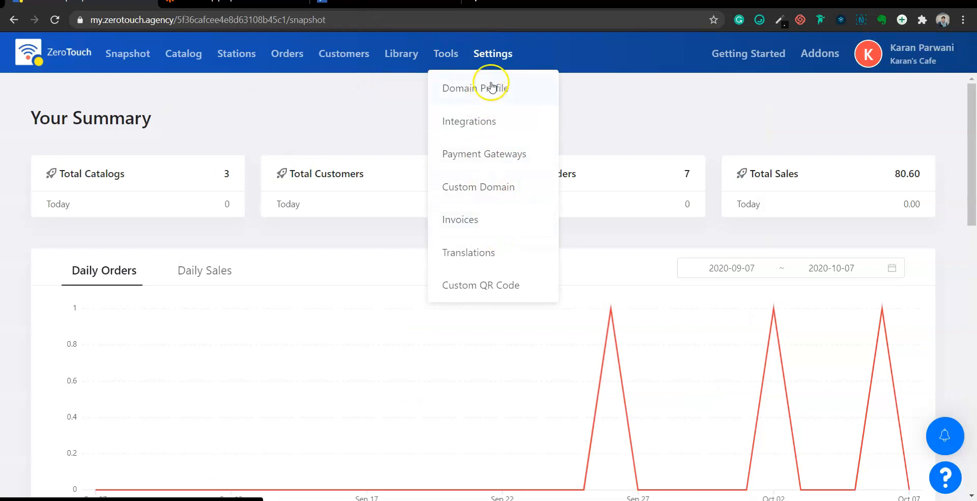
pyautogui.click(493, 54)
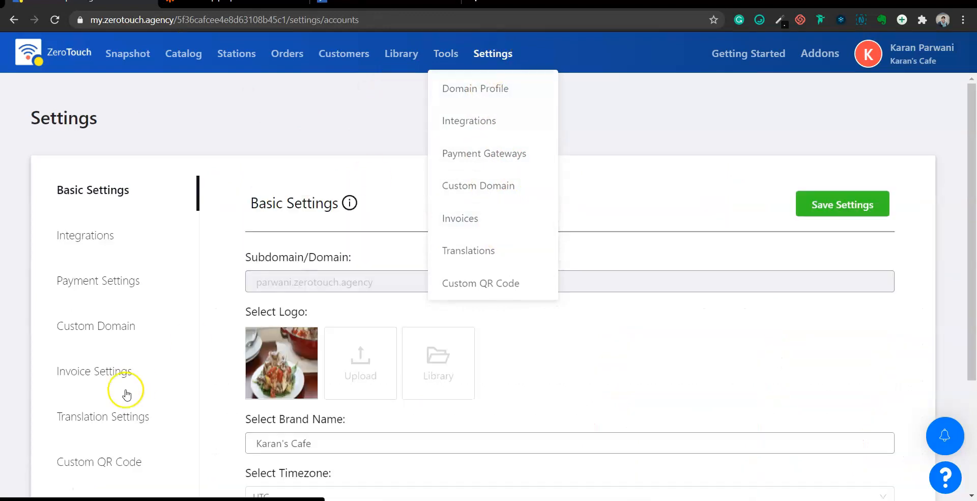
pyautogui.scroll(-3, 126, 395)
pyautogui.click(85, 351)
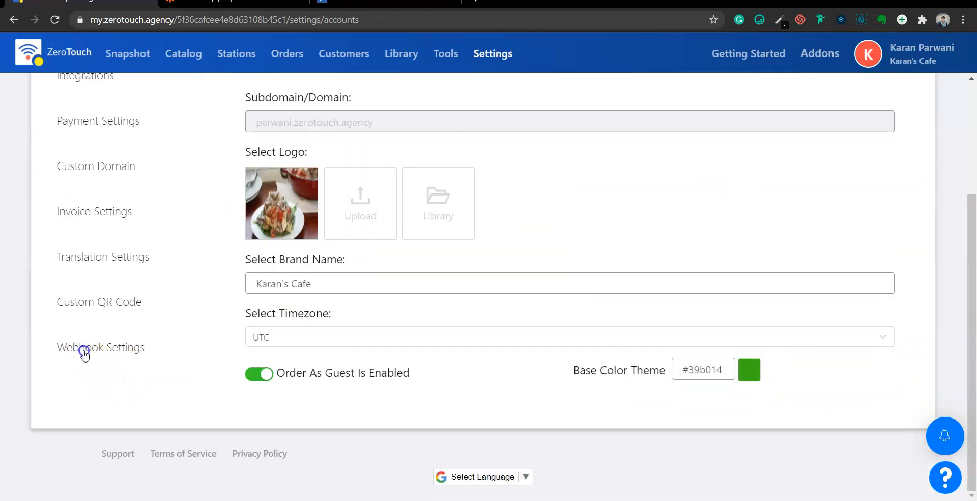
pyautogui.scroll(1, 351, 337)
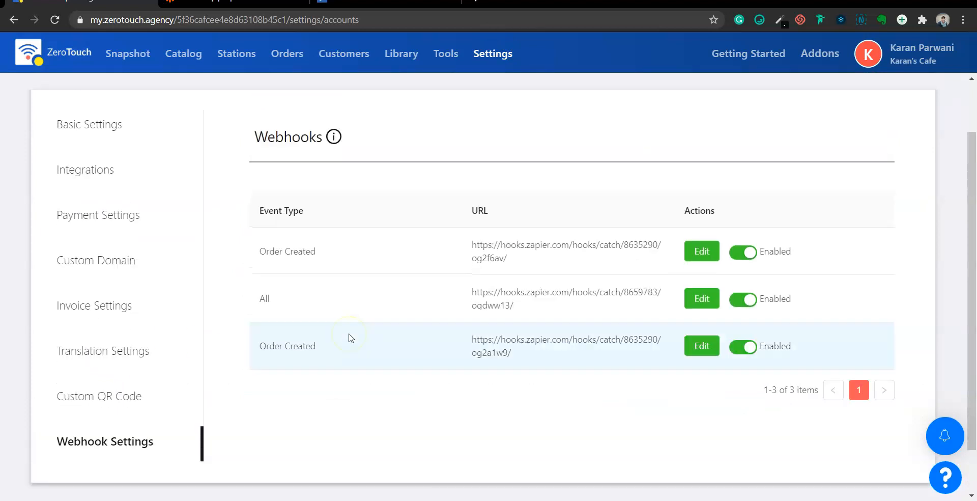
# Edit the 'All' webhook and change its event type to Order Created
pyautogui.click(704, 300)
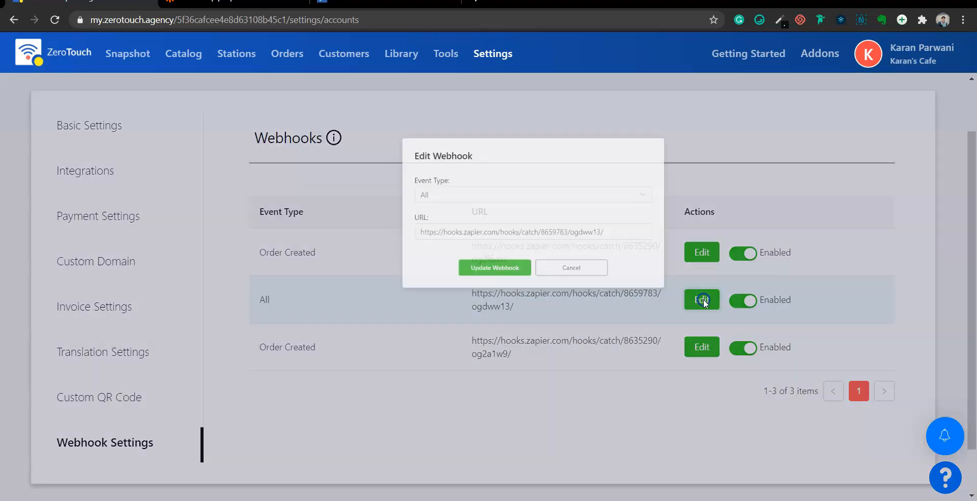
pyautogui.click(398, 168)
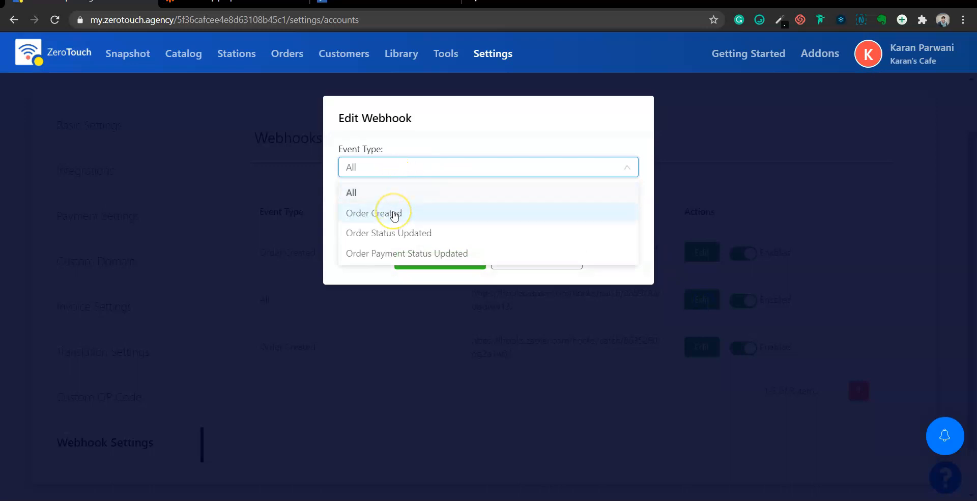
pyautogui.click(388, 239)
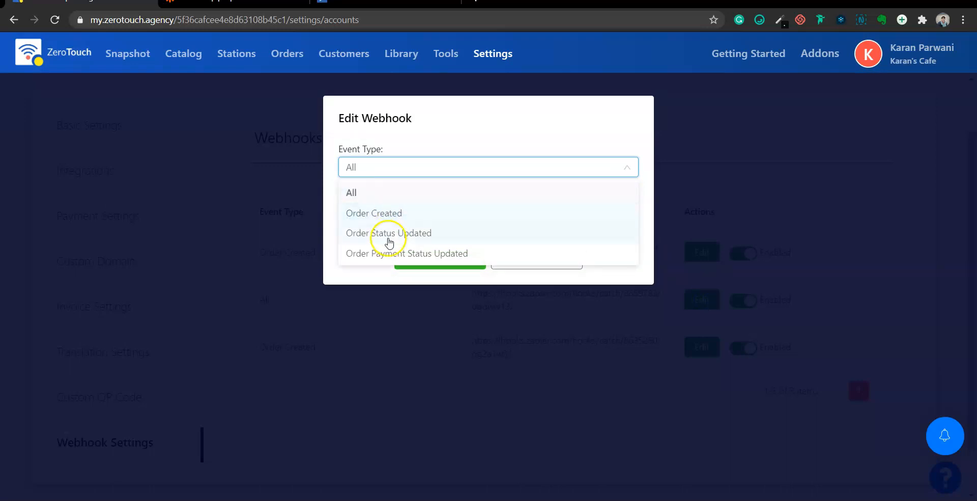
pyautogui.click(391, 257)
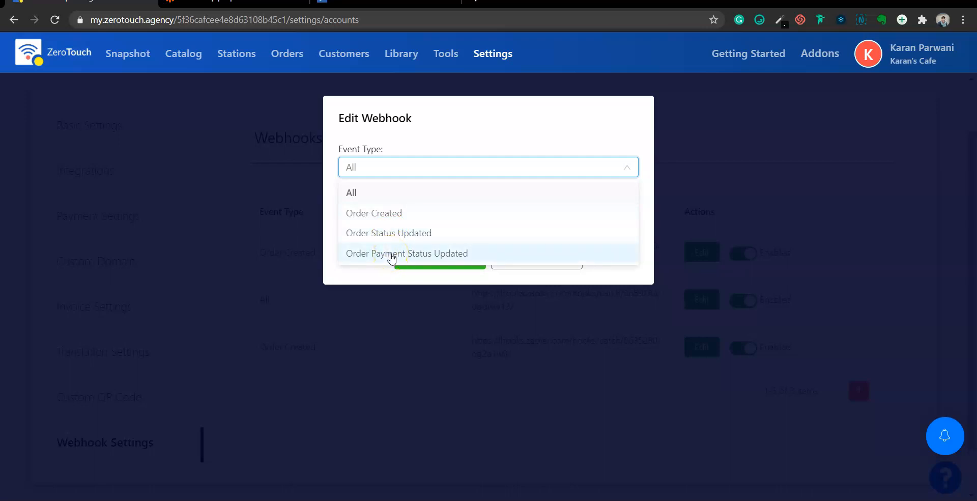
pyautogui.click(359, 216)
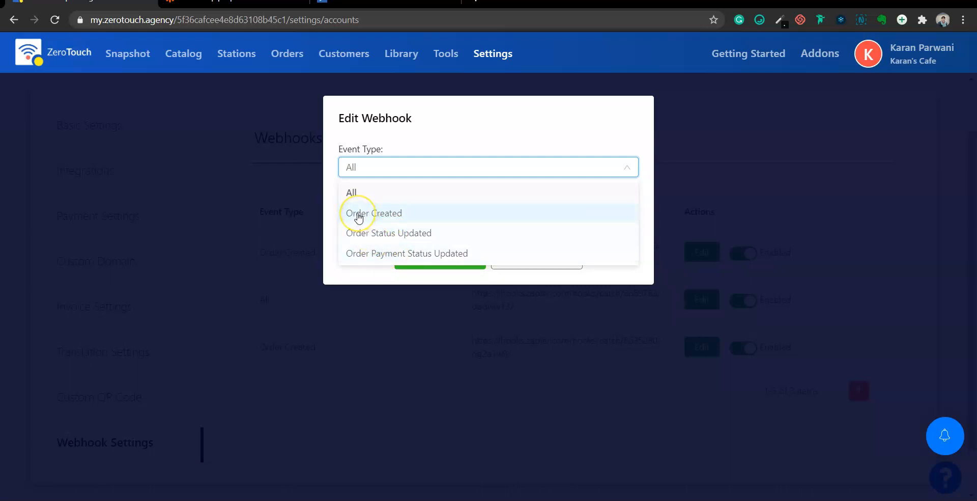
pyautogui.click(359, 216)
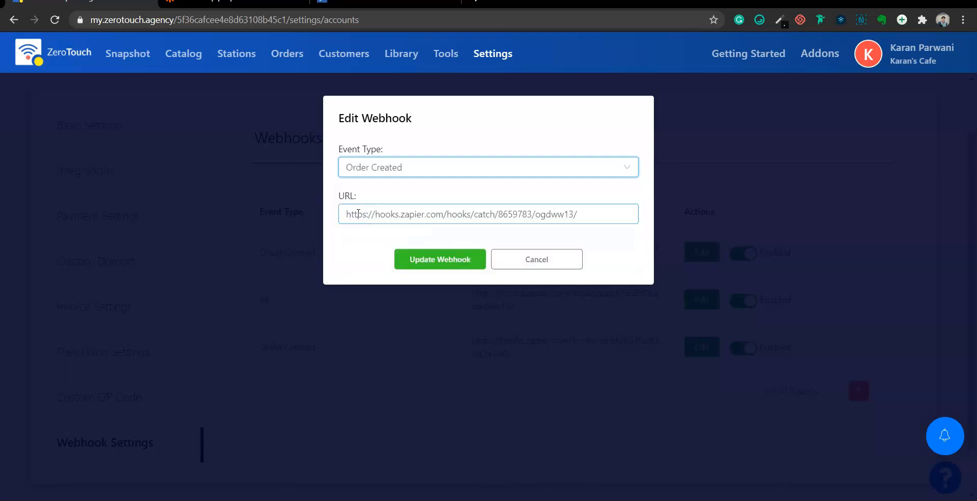
pyautogui.click(605, 215)
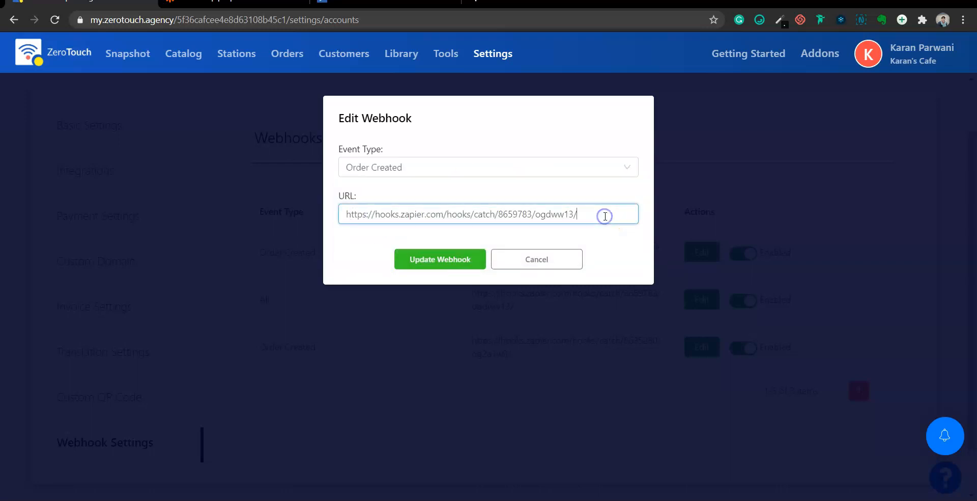
pyautogui.hotkey('ctrl', 'a')
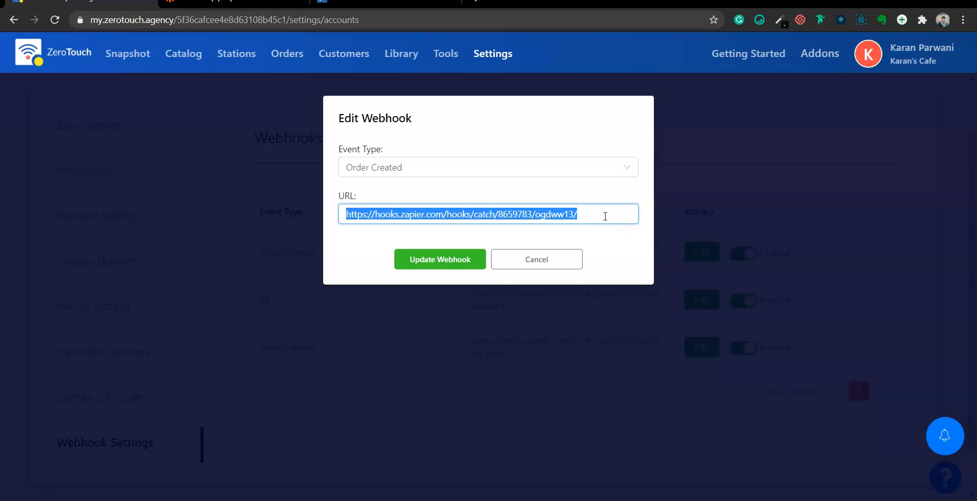
pyautogui.hotkey('ctrl', 'Tab')
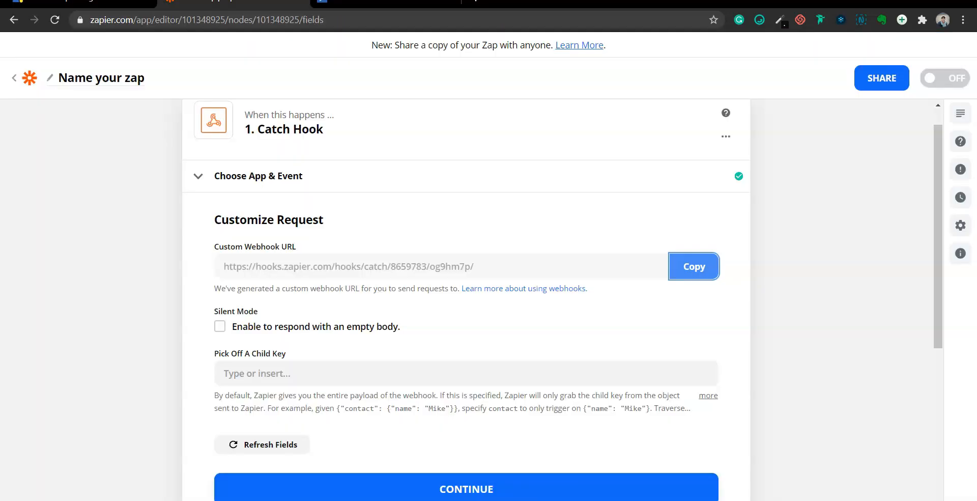
pyautogui.click(710, 272)
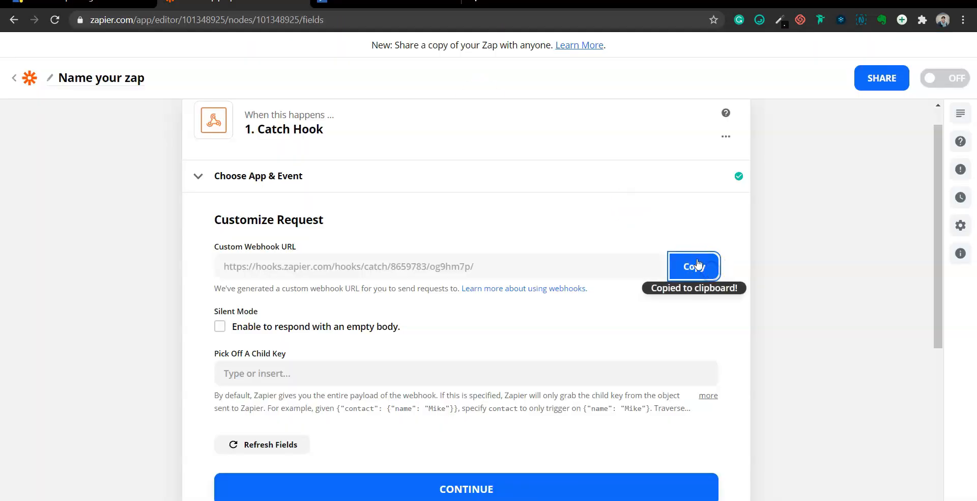
pyautogui.hotkey('ctrl', 'shift', 'Tab')
pyautogui.hotkey('ctrl', 'v')
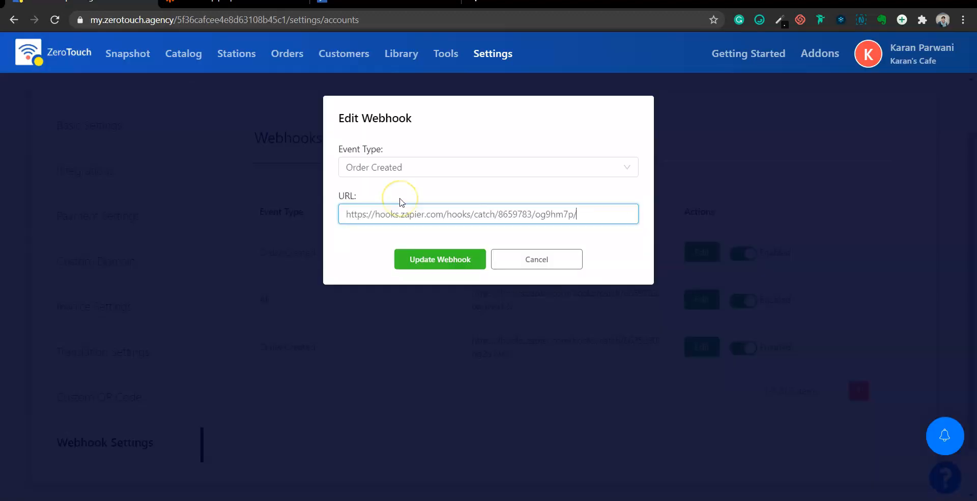
pyautogui.click(427, 257)
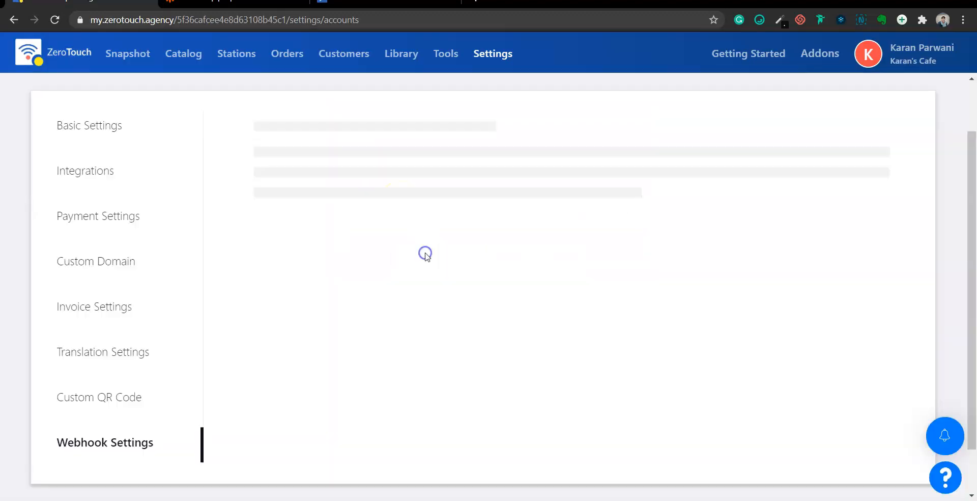
# Open the ZeroTouch Catalog Listing page
pyautogui.click(451, 126)
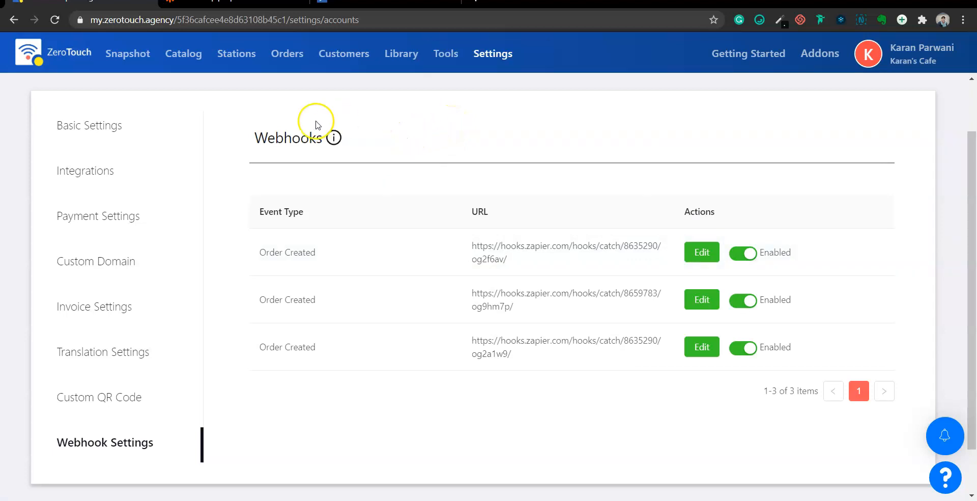
pyautogui.moveTo(185, 66)
pyautogui.click(190, 57)
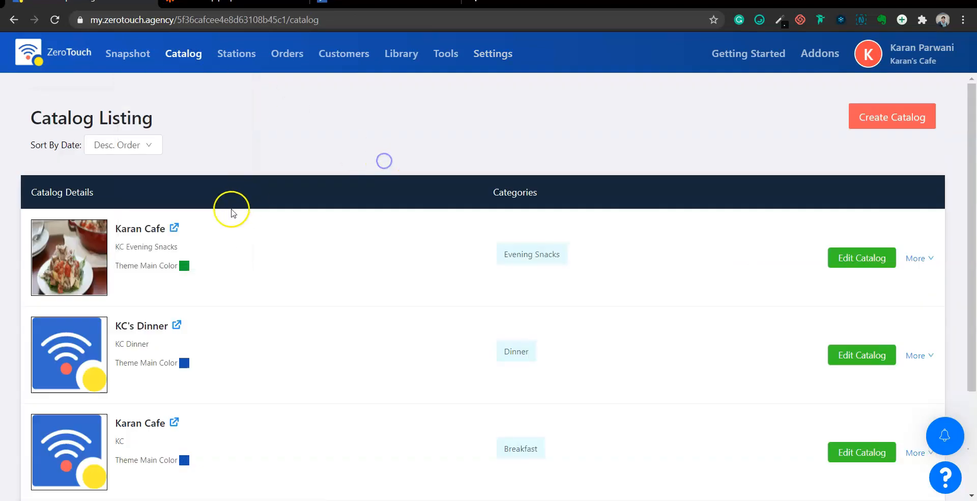
# On the cafe storefront, buy New Mexican flat enchiladas with Corn tortillas and confirm the $10.00 order
pyautogui.click(175, 228)
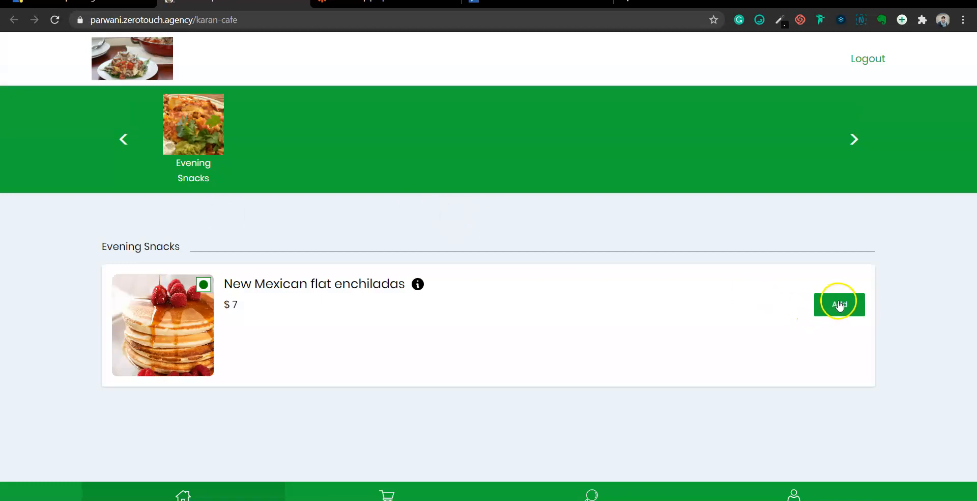
pyautogui.click(840, 304)
pyautogui.click(868, 323)
pyautogui.click(520, 405)
pyautogui.click(514, 392)
pyautogui.click(493, 258)
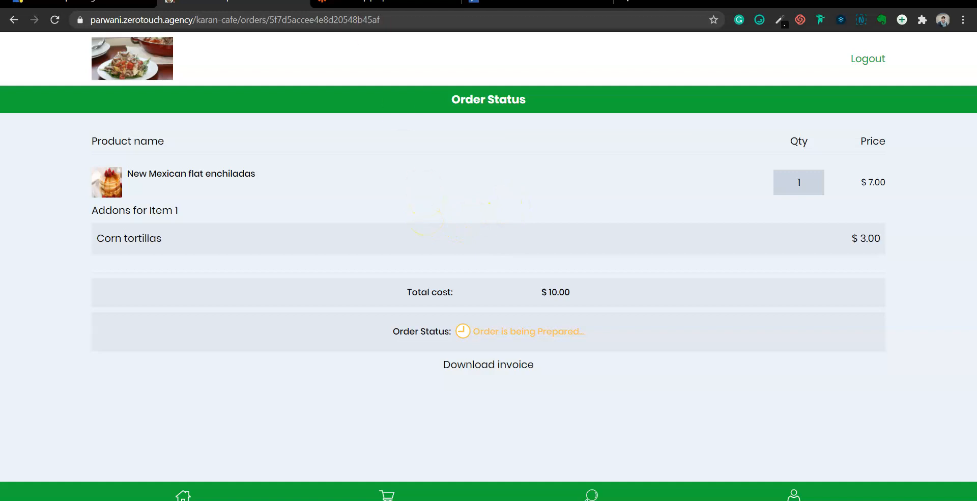
pyautogui.click(379, 2)
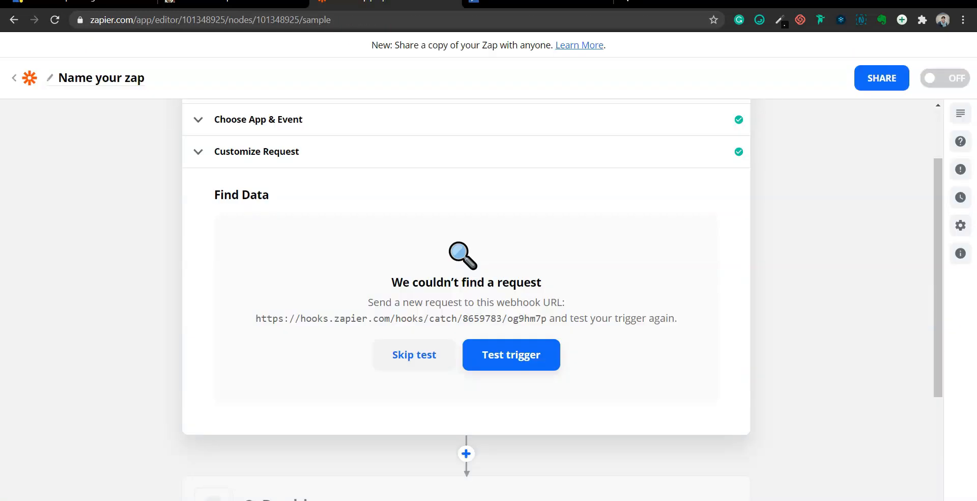
pyautogui.click(495, 360)
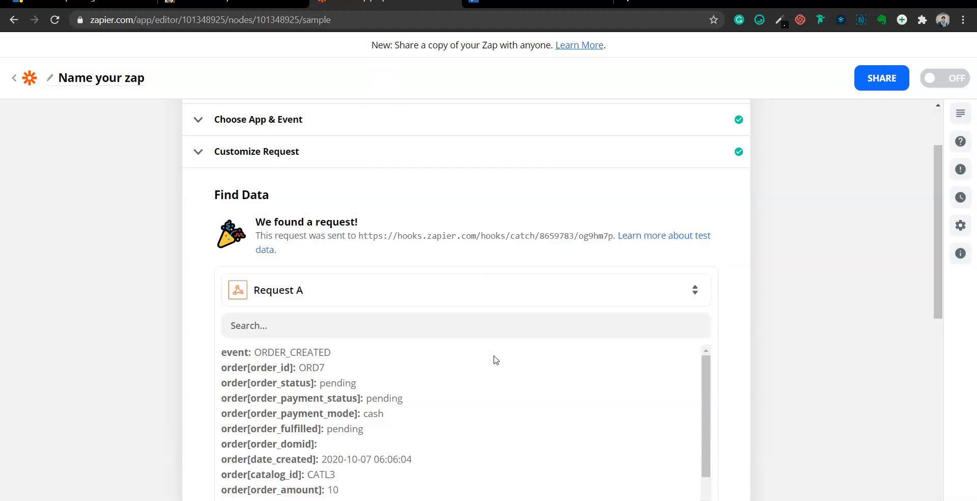
pyautogui.scroll(-3, 801, 298)
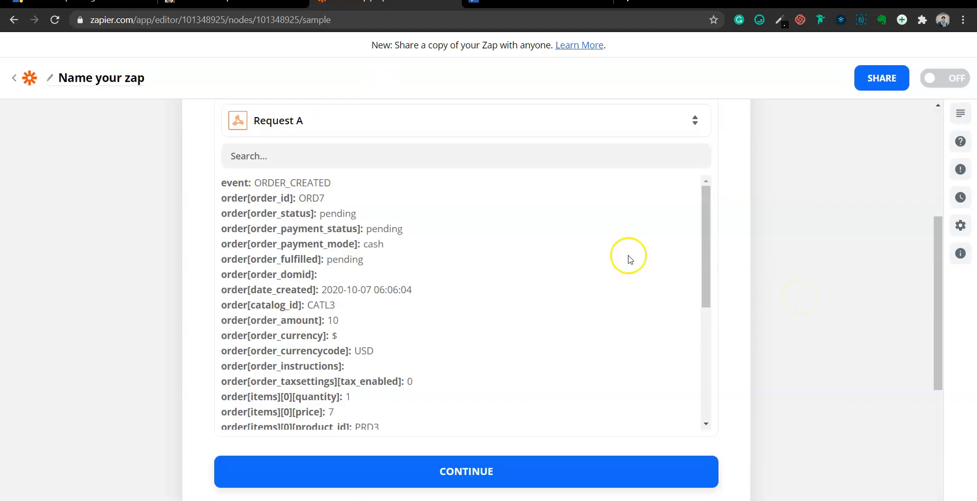
pyautogui.scroll(-5, 525, 277)
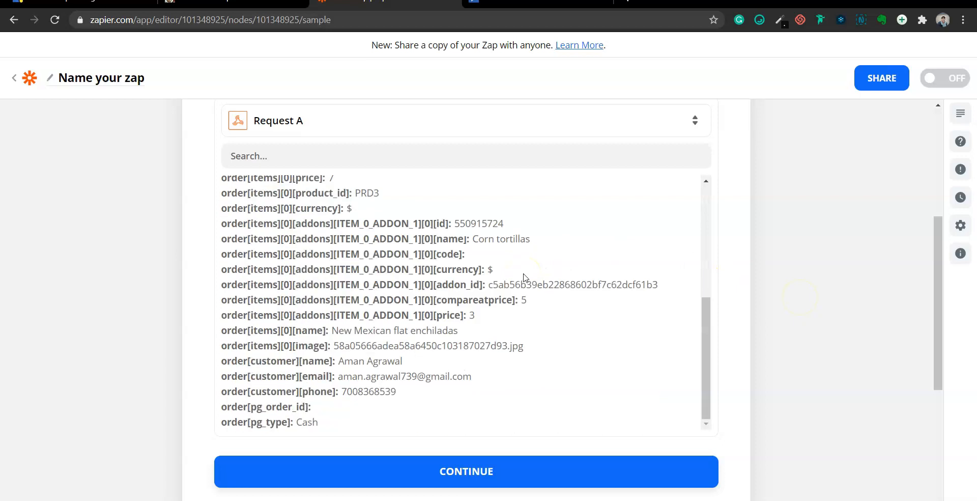
pyautogui.scroll(5, 524, 278)
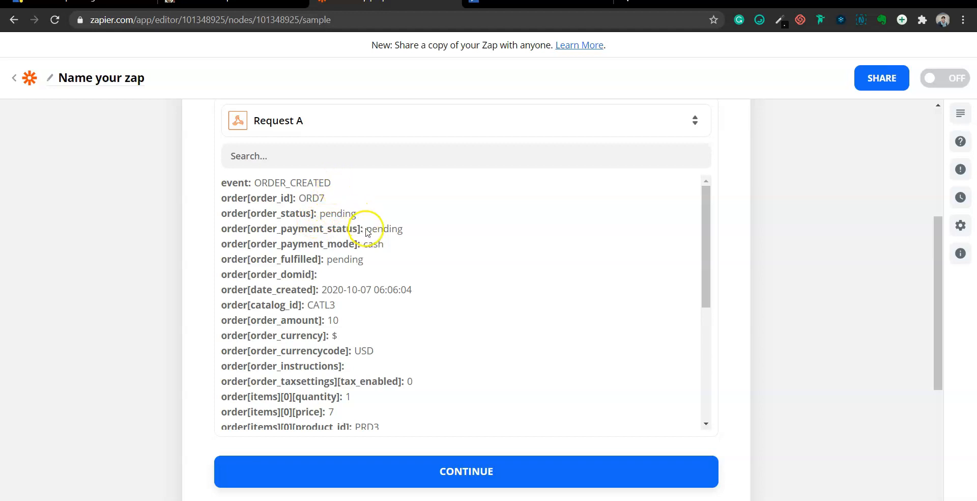
pyautogui.scroll(-1, 366, 232)
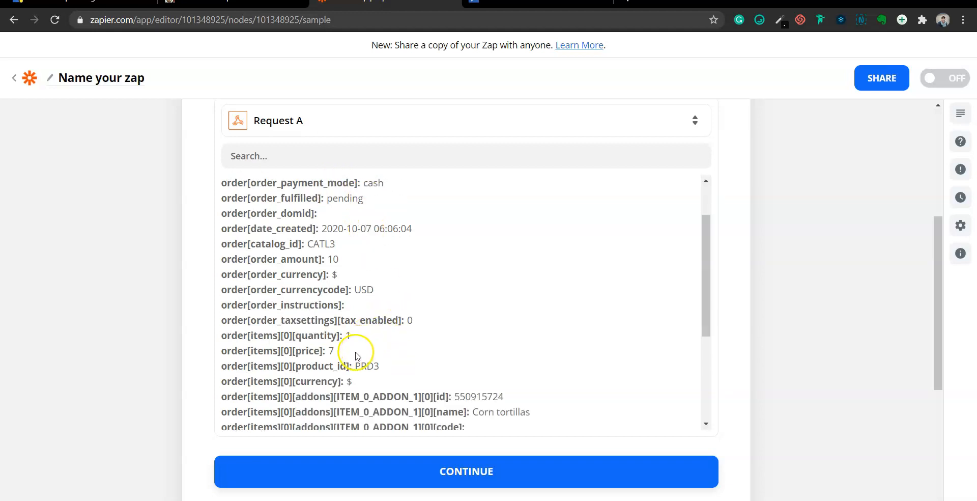
pyautogui.scroll(-1, 357, 349)
pyautogui.scroll(-2, 464, 351)
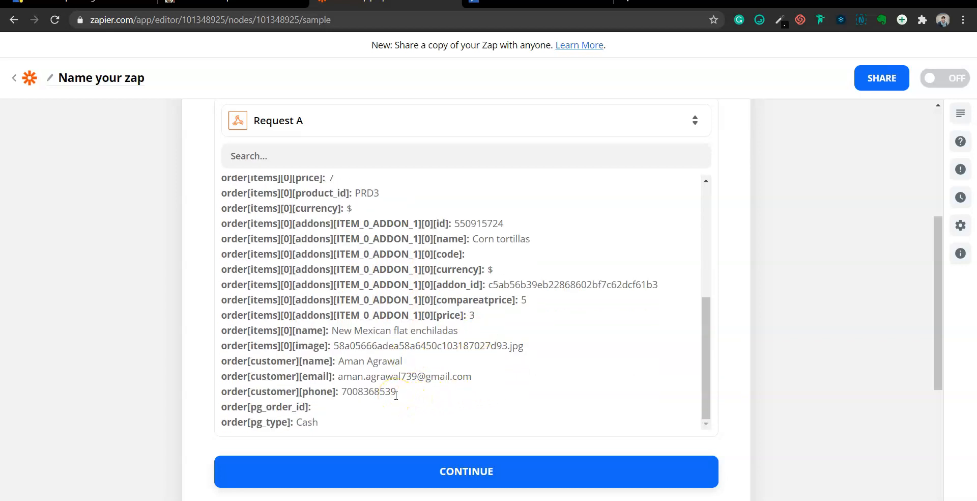
pyautogui.scroll(5, 574, 331)
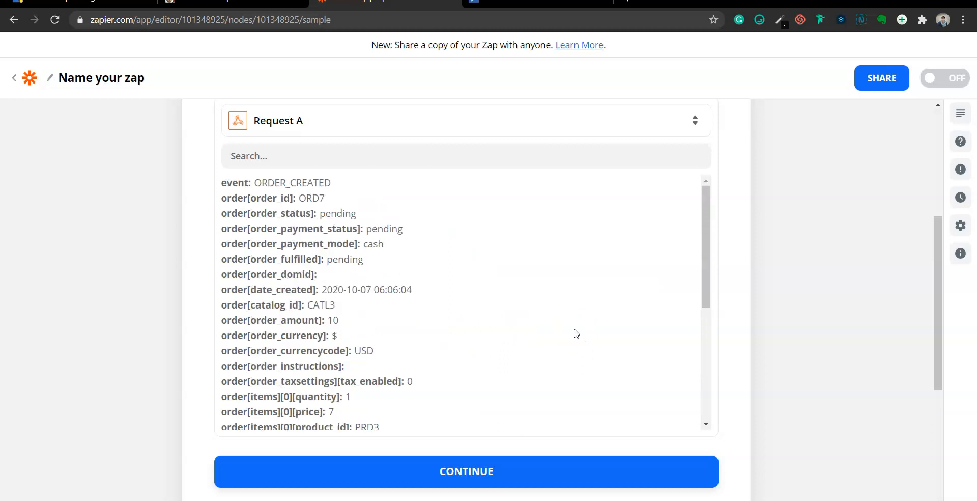
pyautogui.scroll(-3, 823, 273)
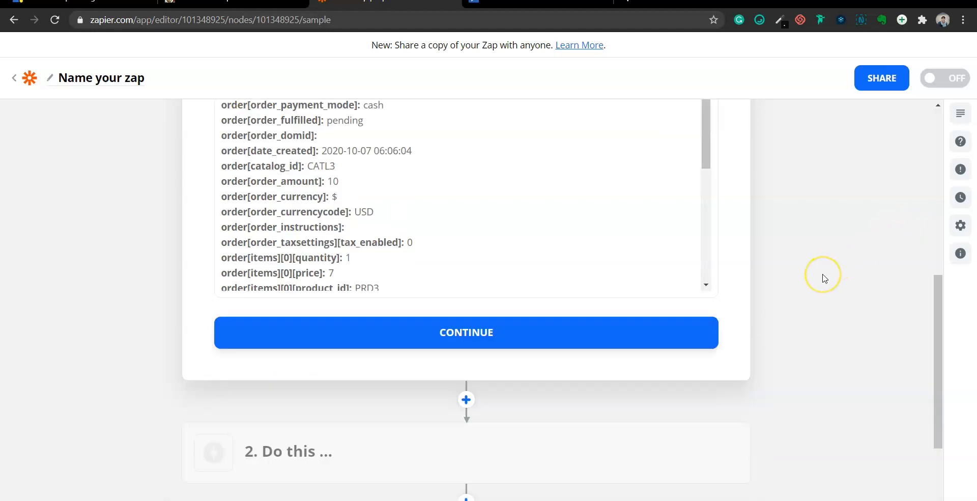
pyautogui.scroll(-2, 823, 278)
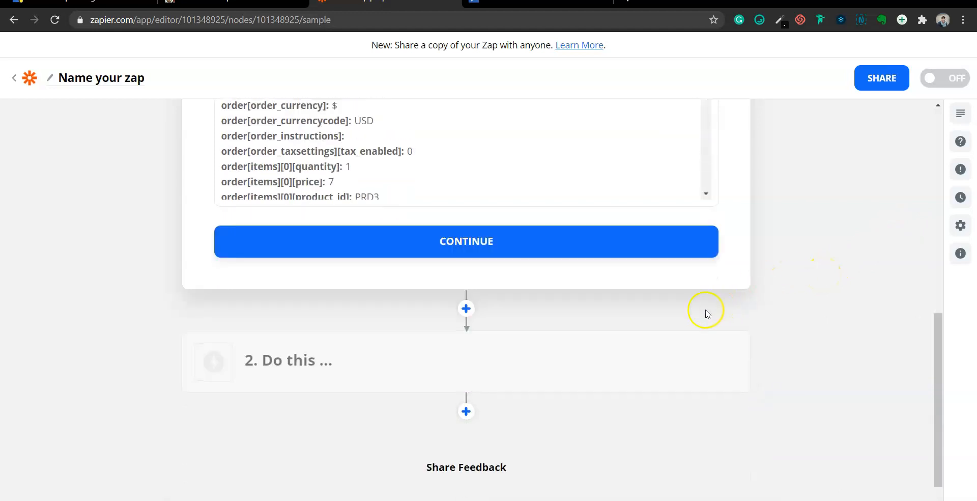
# Set the zap's action to Google Sheets Create Spreadsheet Row
pyautogui.click(458, 237)
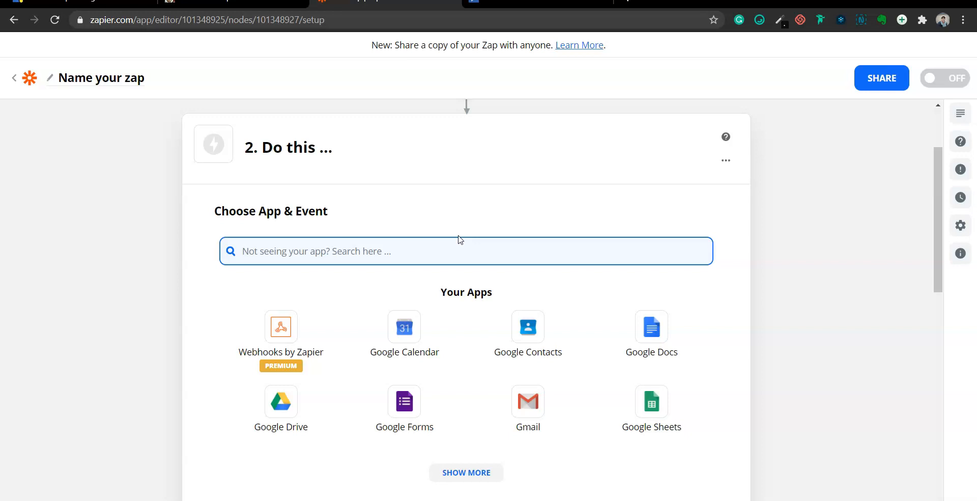
pyautogui.click(660, 409)
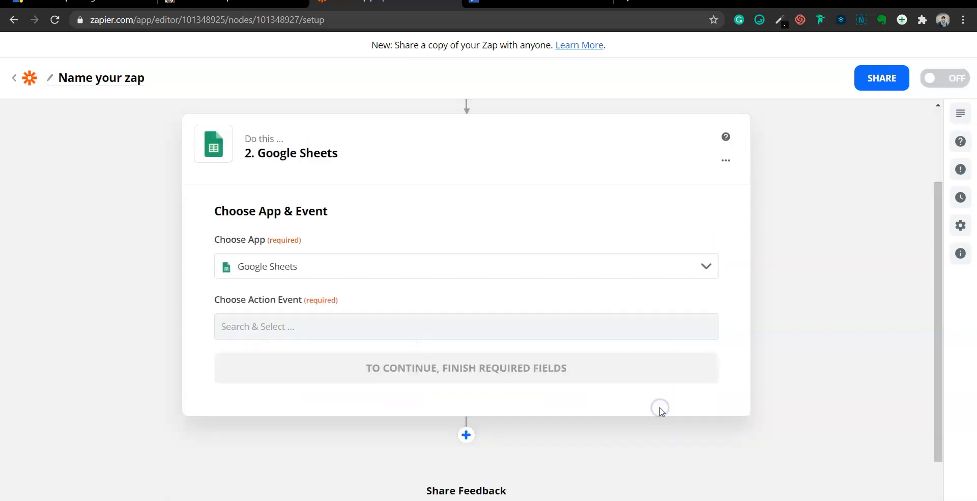
pyautogui.click(418, 336)
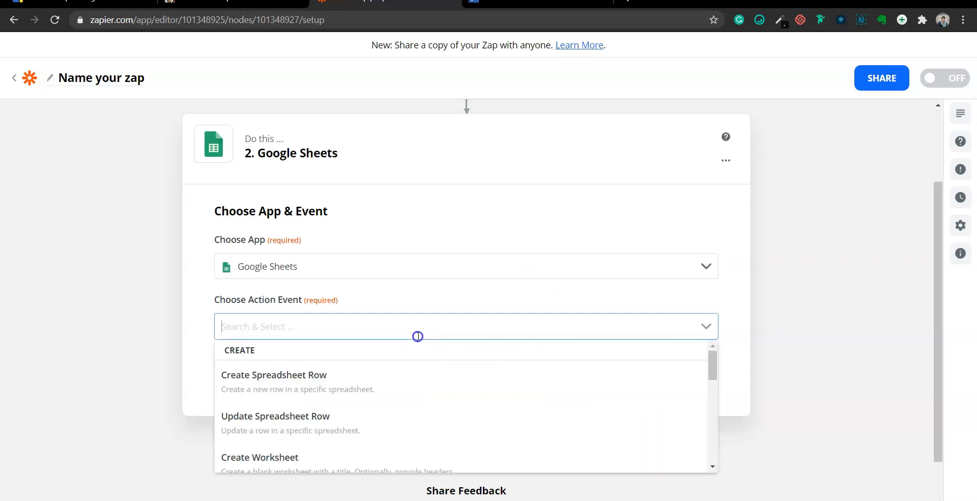
pyautogui.click(323, 386)
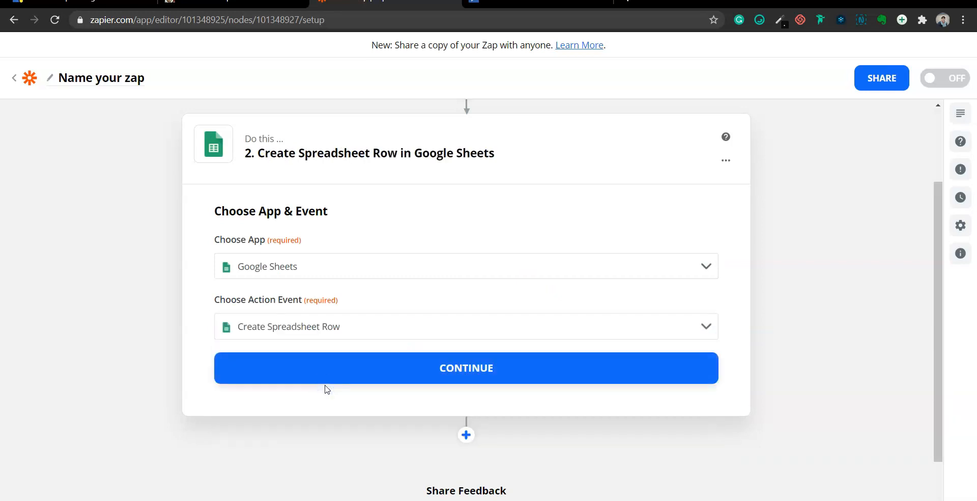
pyautogui.click(365, 377)
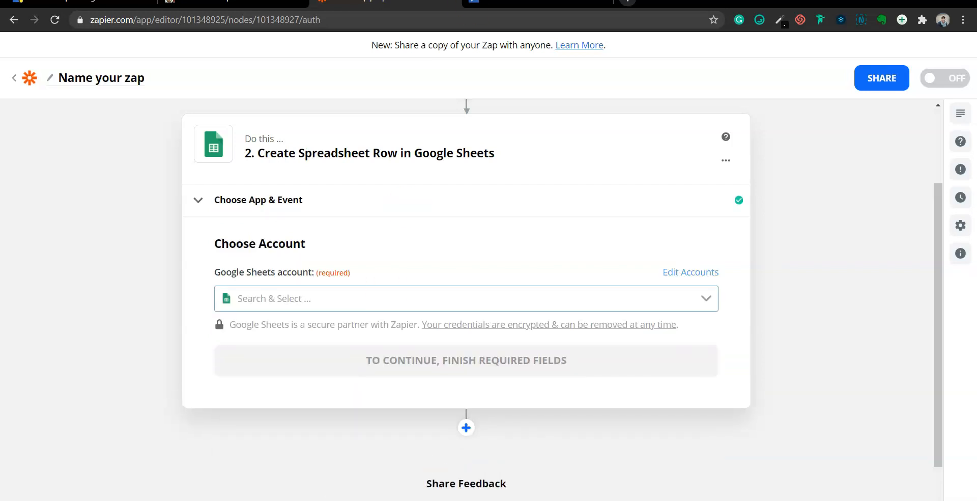
# In a new tab, search 'sheets' and go to the Google Sheets home page
pyautogui.hotkey('ctrl', 't')
pyautogui.write('sh')
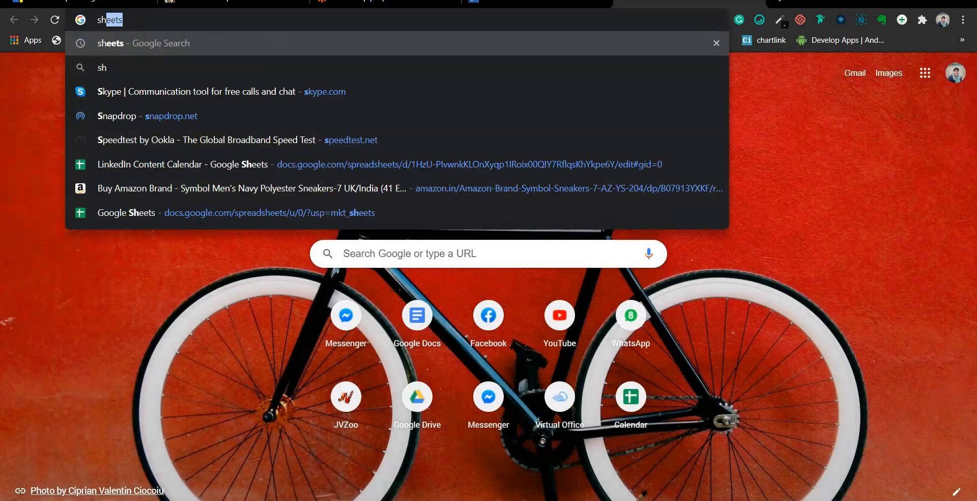
pyautogui.write('eets')
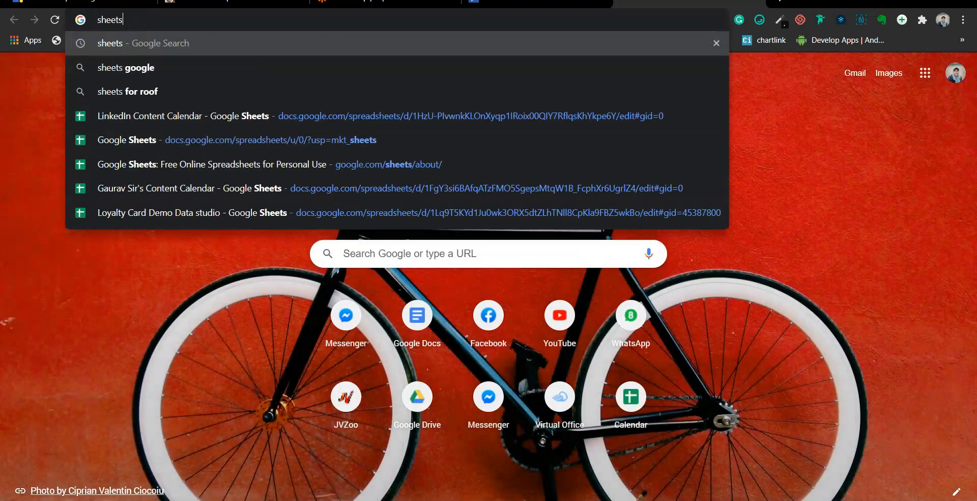
pyautogui.press('Return')
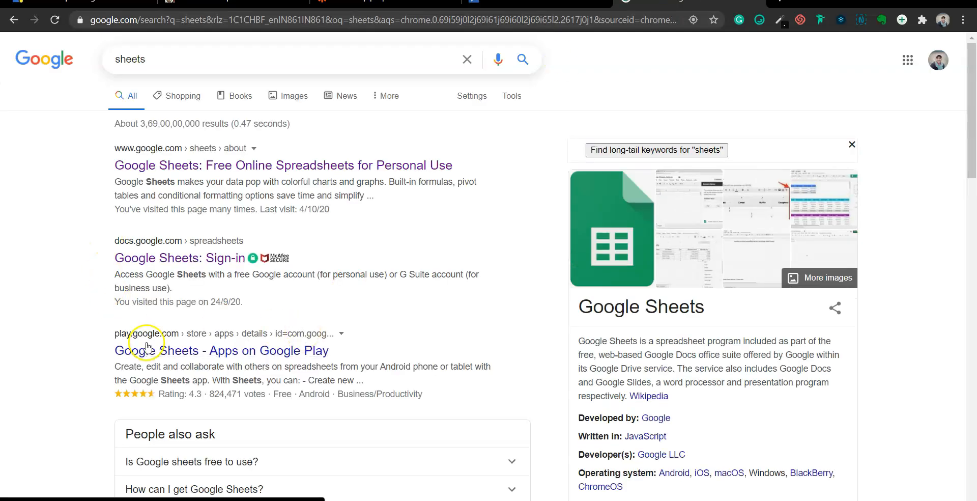
pyautogui.click(160, 169)
pyautogui.click(313, 417)
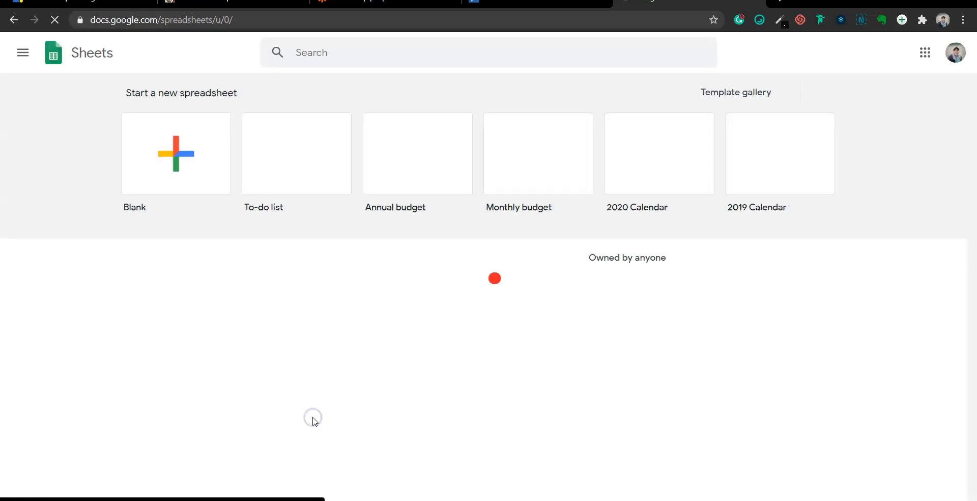
# Create a blank spreadsheet and title it 'Zerotouch Sheet'
pyautogui.click(172, 153)
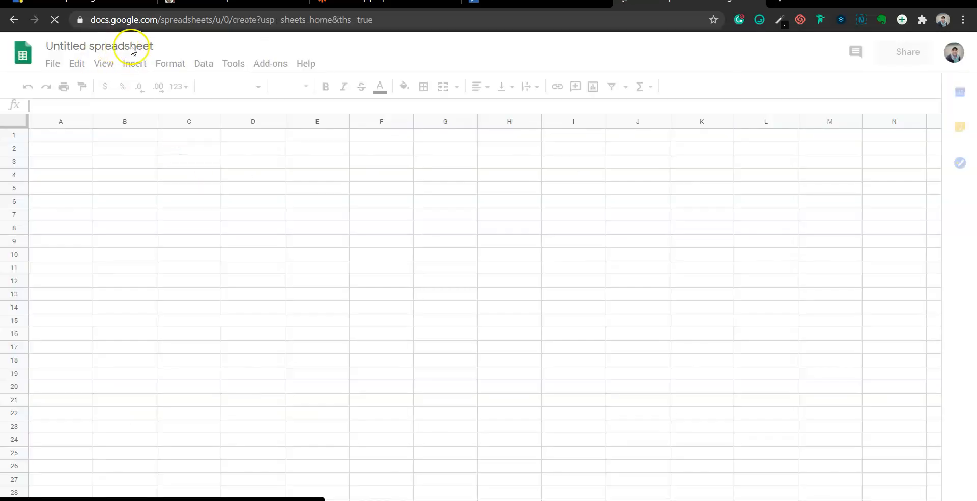
pyautogui.click(134, 46)
pyautogui.write('Ze')
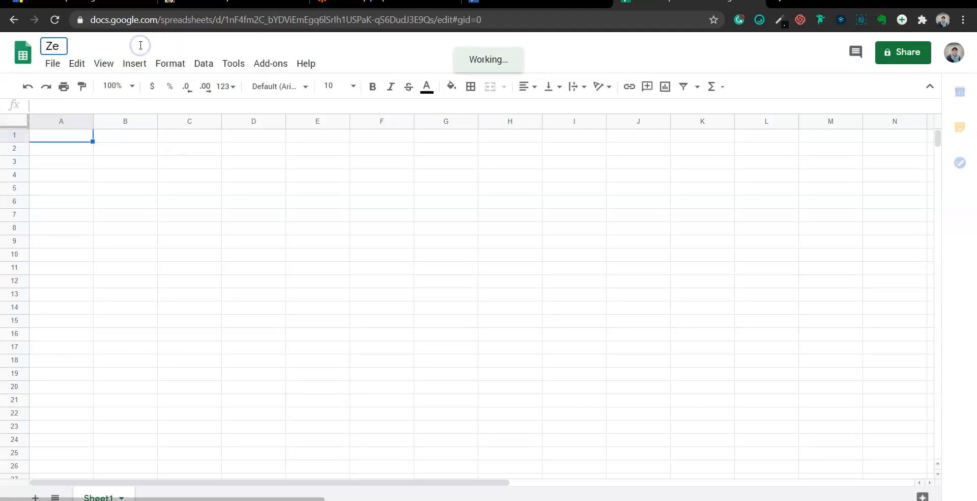
pyautogui.write('rotouch Sheet')
pyautogui.click(111, 217)
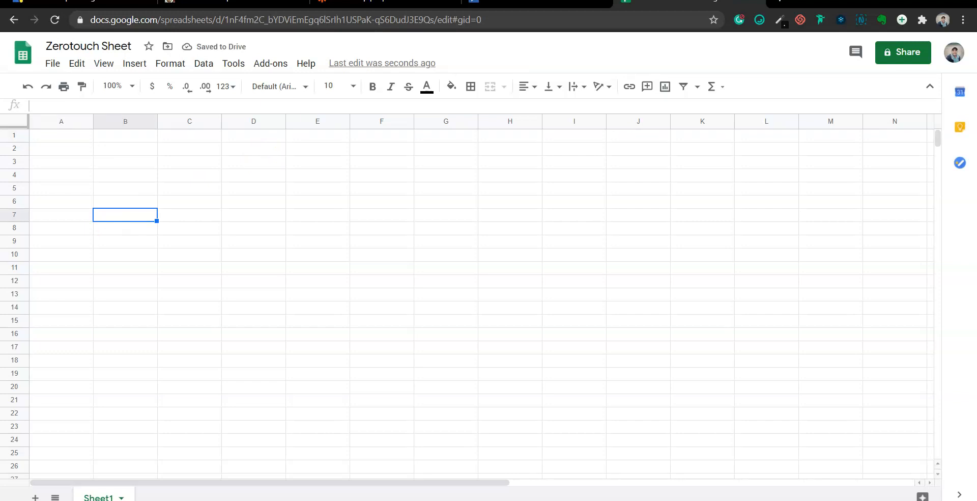
pyautogui.click(382, 4)
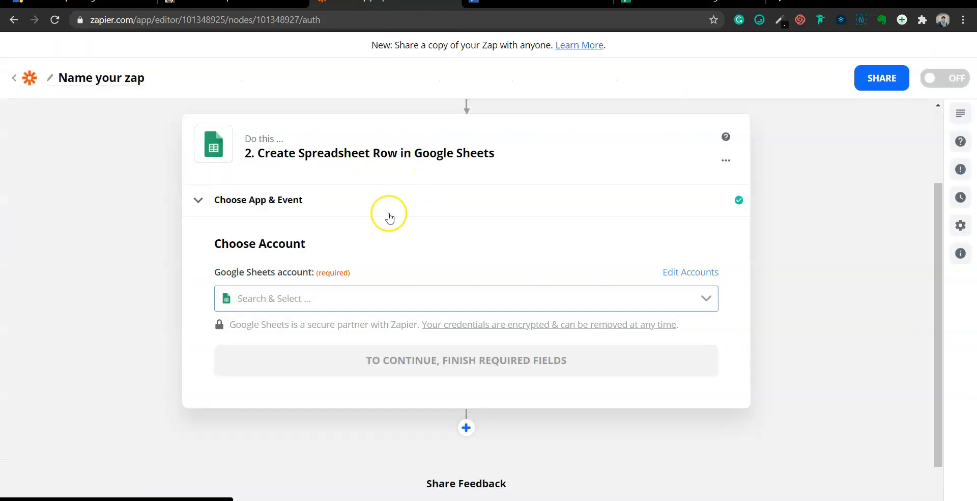
# Reopen the Catch Hook step and scroll through its Request A sample order fields
pyautogui.scroll(2, 389, 214)
pyautogui.scroll(1, 375, 224)
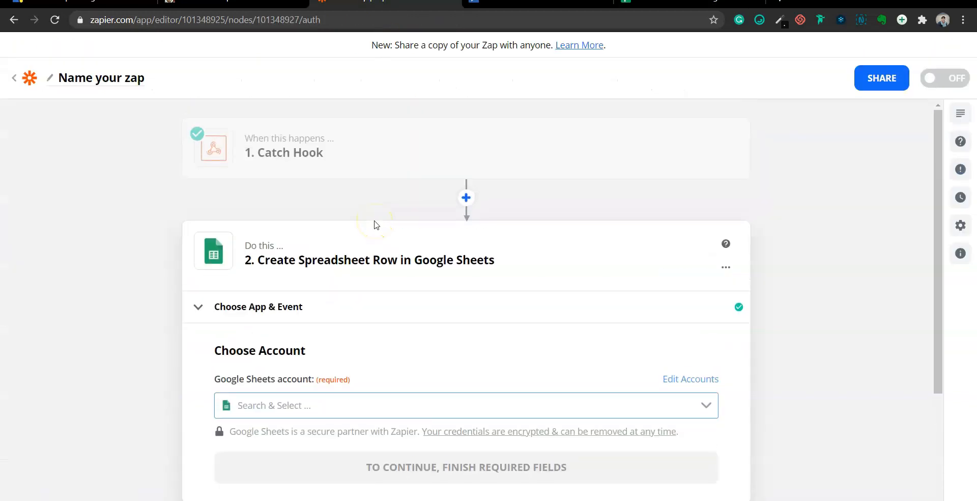
pyautogui.click(439, 166)
pyautogui.click(238, 251)
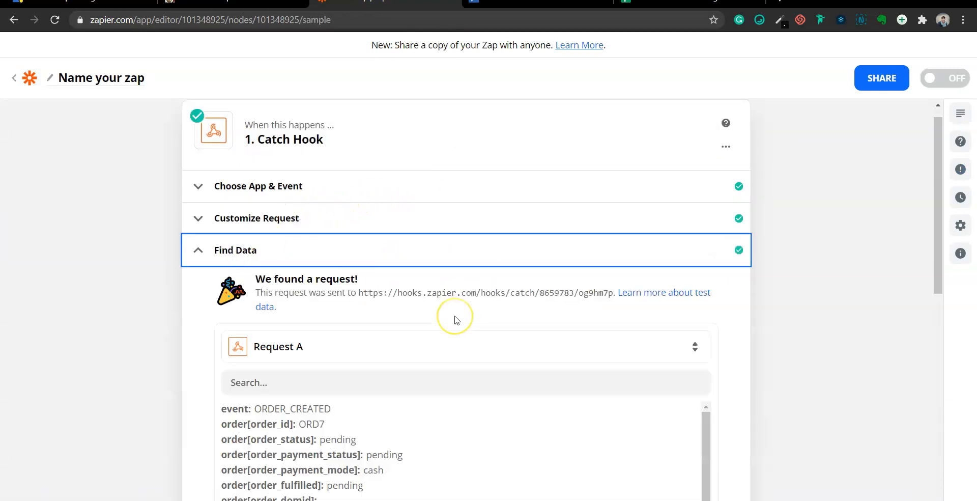
pyautogui.scroll(-4, 457, 320)
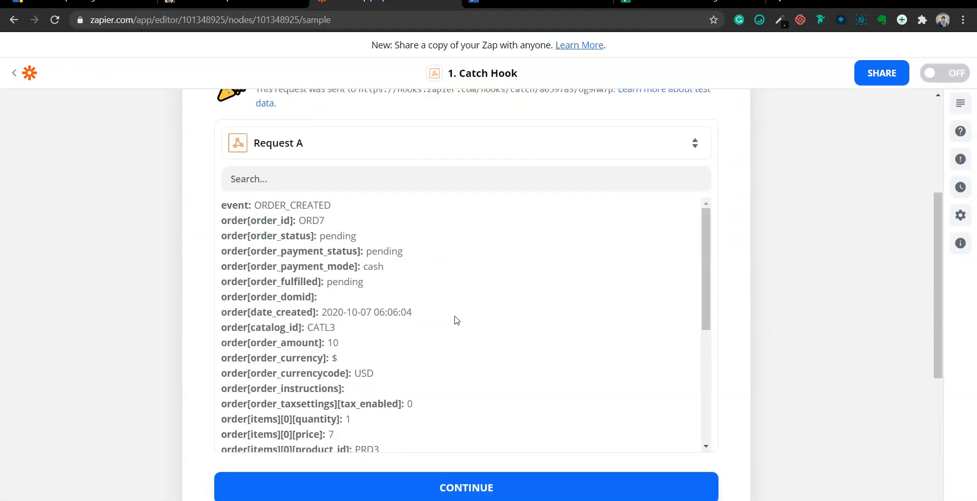
pyautogui.scroll(1, 457, 320)
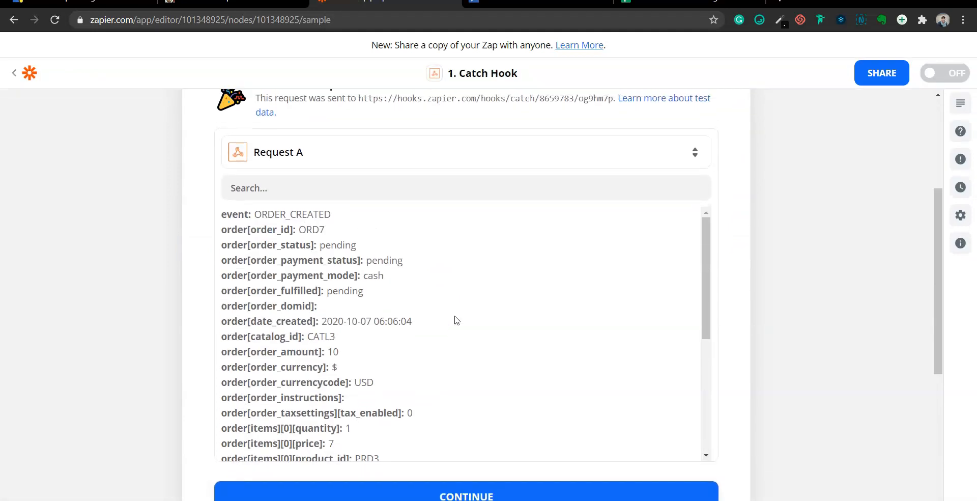
pyautogui.scroll(-5, 457, 320)
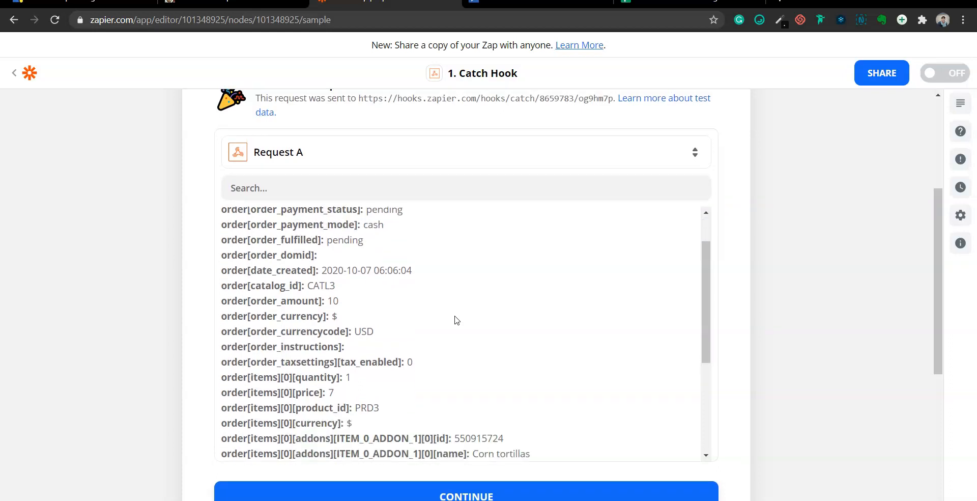
pyautogui.scroll(-1, 457, 320)
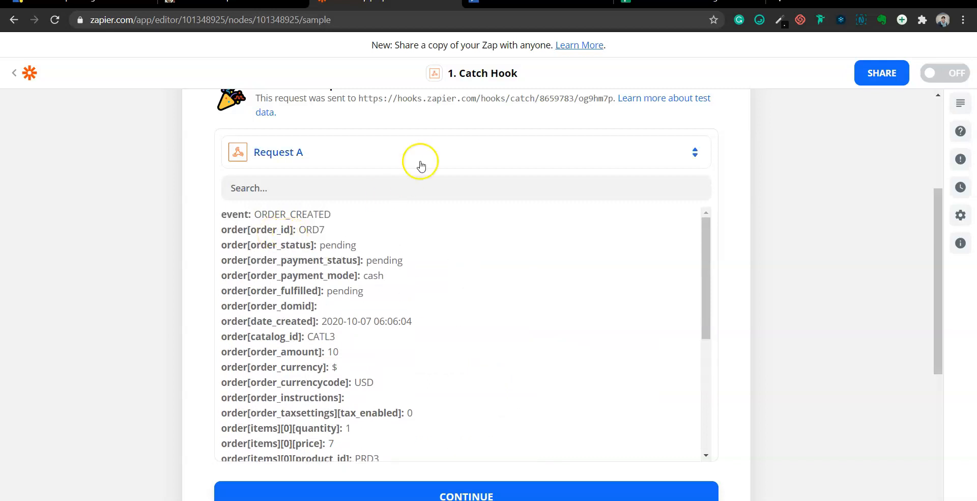
pyautogui.click(672, 1)
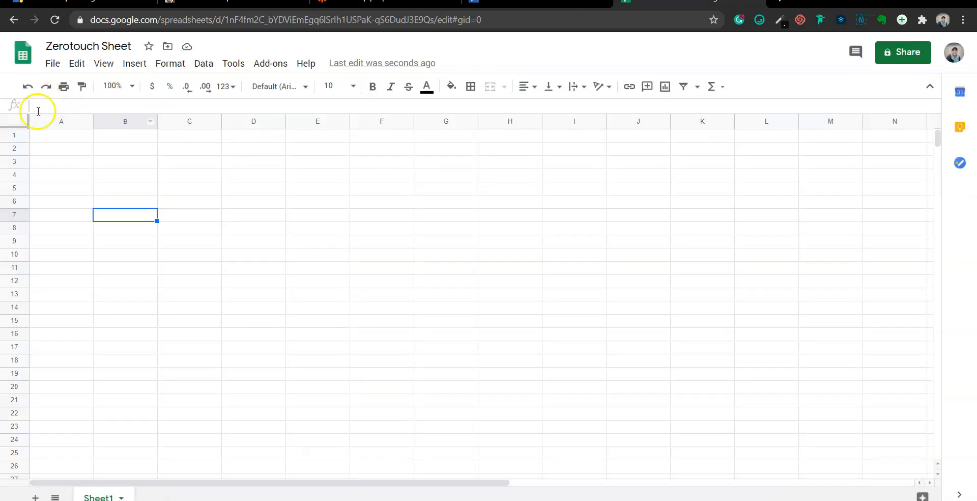
# Enter headers ORDER ID, NAME, EMAIL ID and PHONE NO in cells A1 to D1
pyautogui.click(45, 139)
pyautogui.write('ORDER ID')
pyautogui.press('Tab')
pyautogui.write('NAME')
pyautogui.press('Tab')
pyautogui.write('EMAIL')
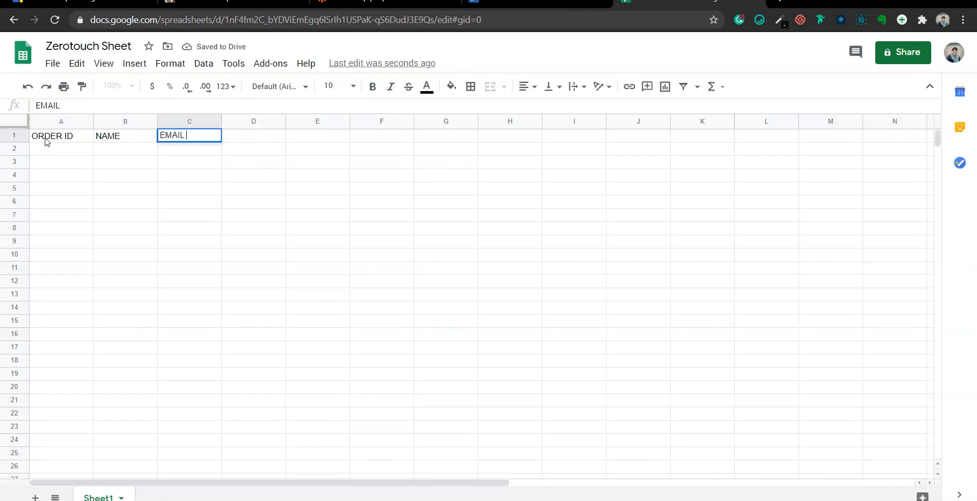
pyautogui.write(' ID')
pyautogui.press('Tab')
pyautogui.write('PHONE NO')
pyautogui.press('Tab')
# Add headers ORDER AMOUNT and ORDER NAME, checking Zapier's sample fields for each
pyautogui.click(386, 1)
pyautogui.scroll(-2, 426, 278)
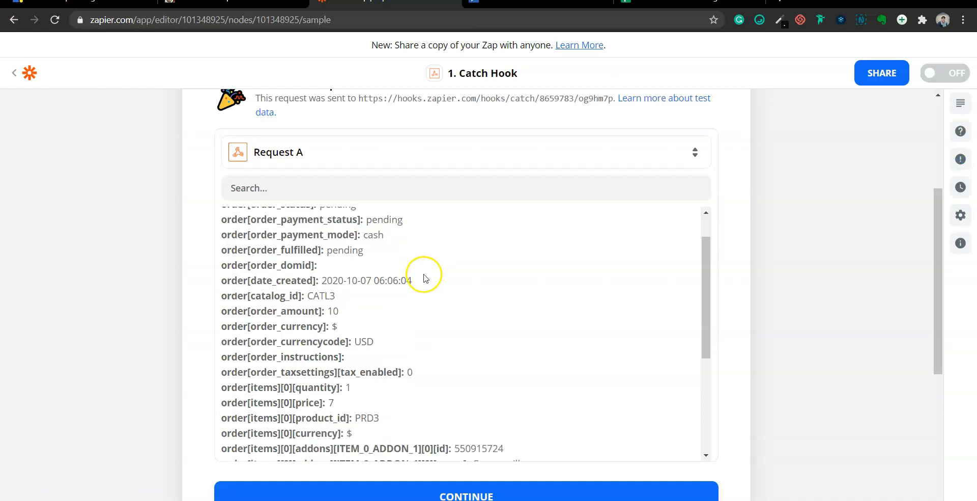
pyautogui.scroll(-1, 425, 278)
pyautogui.click(687, 1)
pyautogui.write('ORDER AMOUNT')
pyautogui.press('Tab')
pyautogui.click(387, 2)
pyautogui.scroll(-3, 437, 294)
pyautogui.click(687, 2)
pyautogui.write('ORDER NAME')
pyautogui.press('Tab')
# Add the final headers PHONE NO and PAYMENT MODE in G1 and H1
pyautogui.click(387, 1)
pyautogui.scroll(-2, 497, 312)
pyautogui.click(687, 2)
pyautogui.write('PHONE NO')
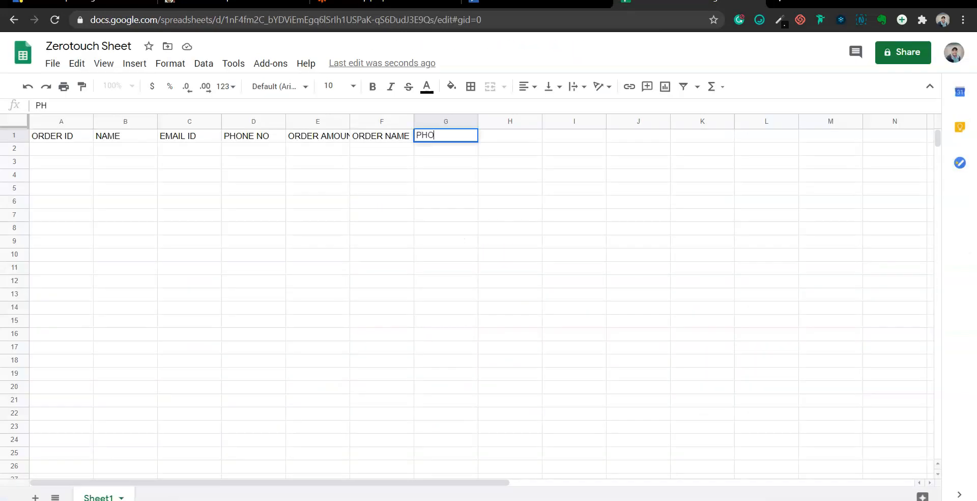
pyautogui.press('Tab')
pyautogui.write('PAYMENT MODE')
# Freeze header row 1 via View > Freeze, then select cell A2
pyautogui.click(15, 135)
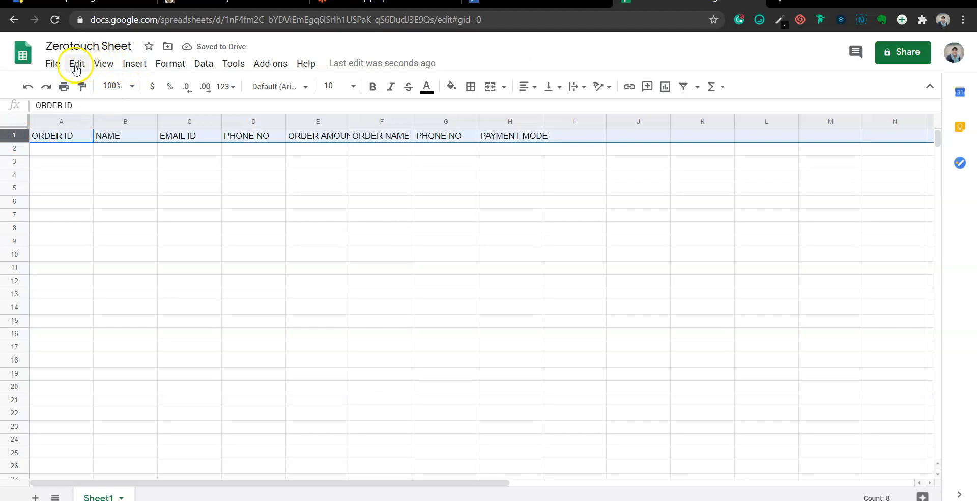
pyautogui.click(170, 63)
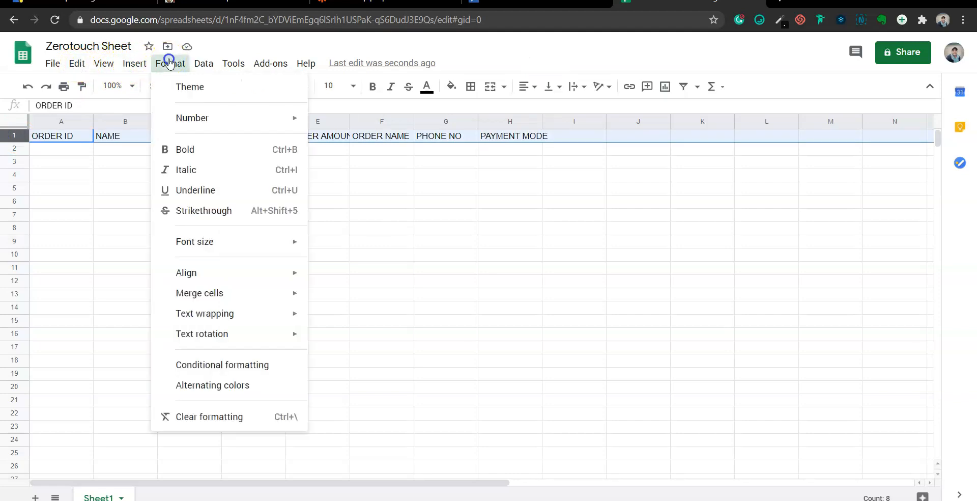
pyautogui.click(136, 63)
pyautogui.click(113, 63)
pyautogui.click(134, 63)
pyautogui.click(104, 63)
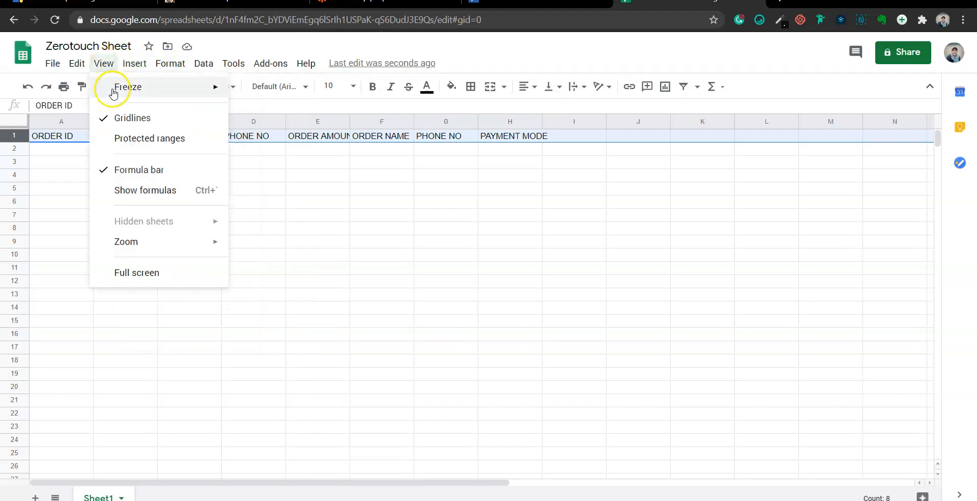
pyautogui.moveTo(128, 88)
pyautogui.click(281, 113)
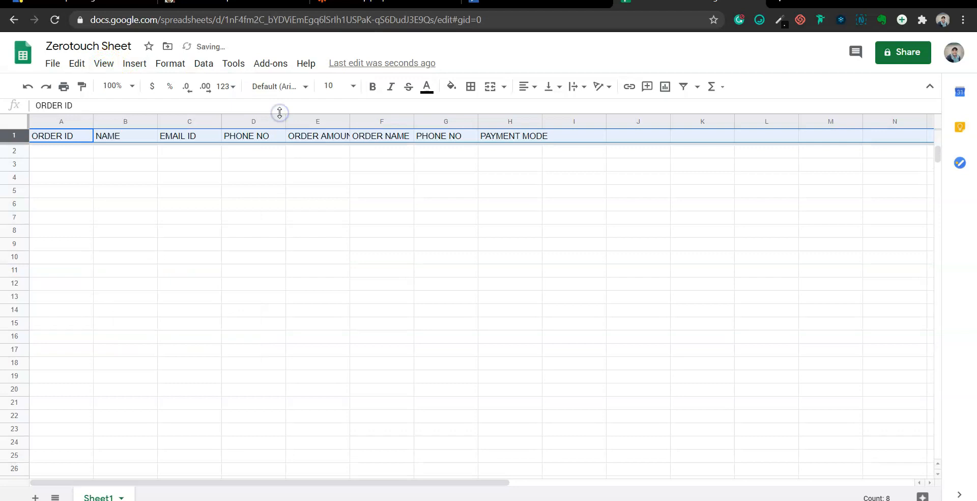
pyautogui.click(184, 204)
pyautogui.click(69, 153)
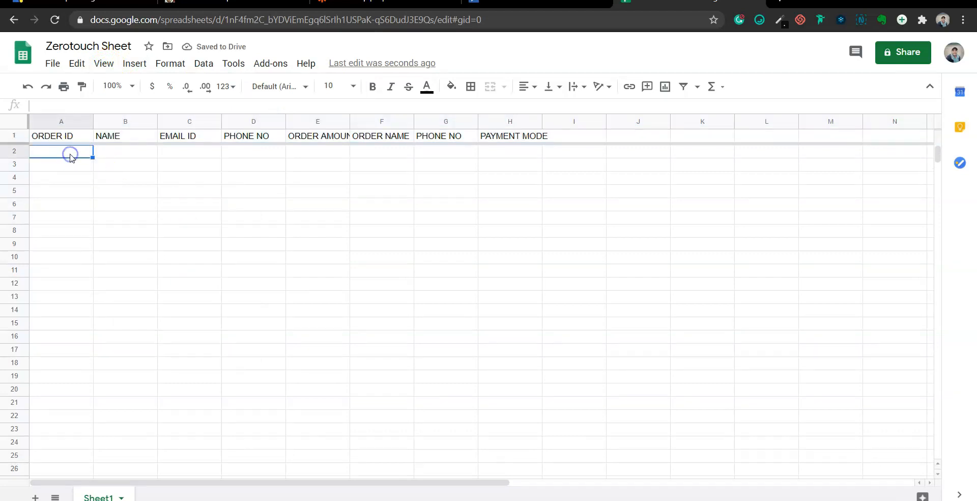
# Edit the Create Spreadsheet Row step and connect the Google Sheets account
pyautogui.click(374, 2)
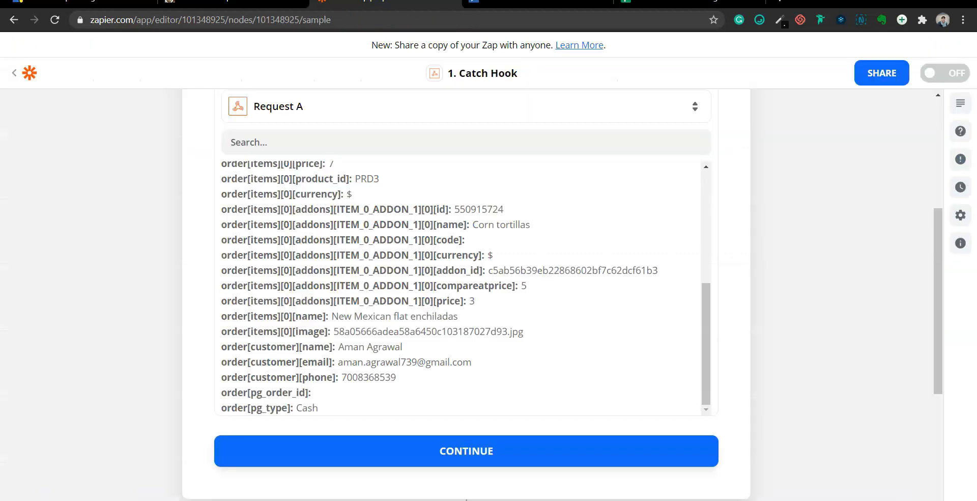
pyautogui.scroll(-5, 830, 288)
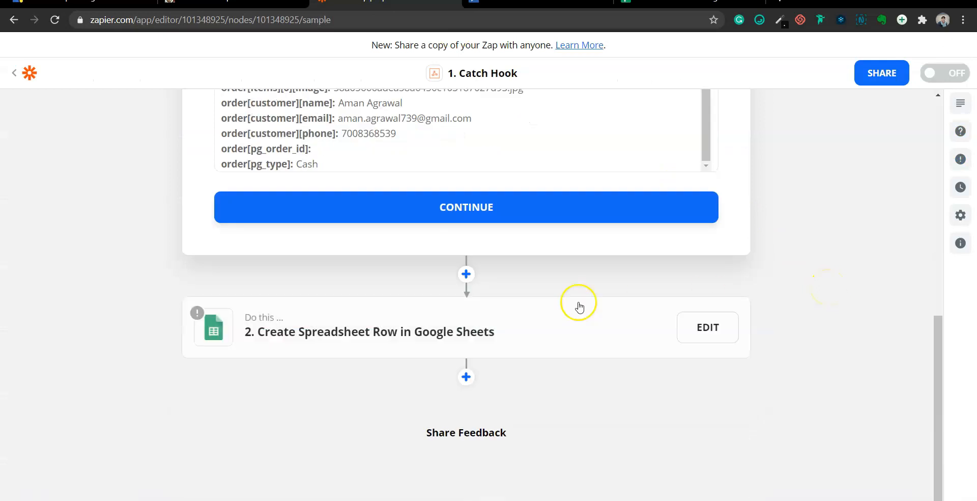
pyautogui.click(459, 326)
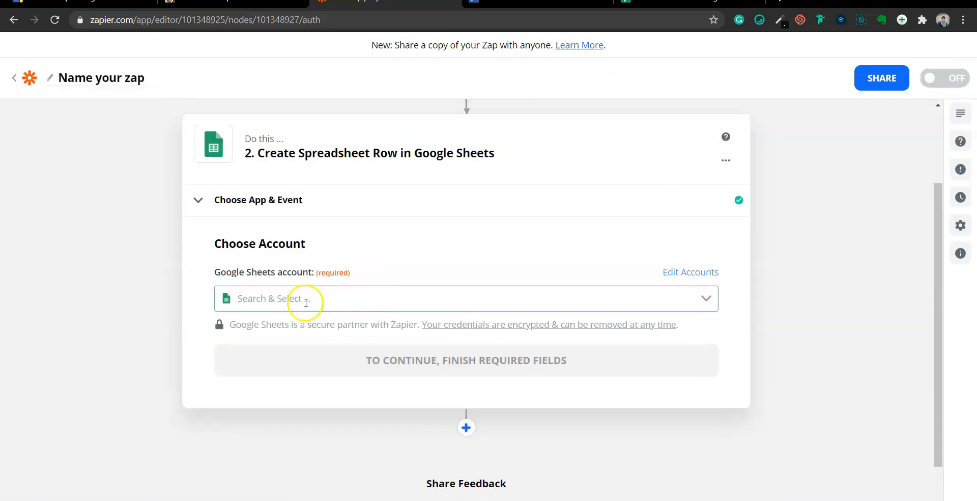
pyautogui.click(306, 302)
pyautogui.click(338, 327)
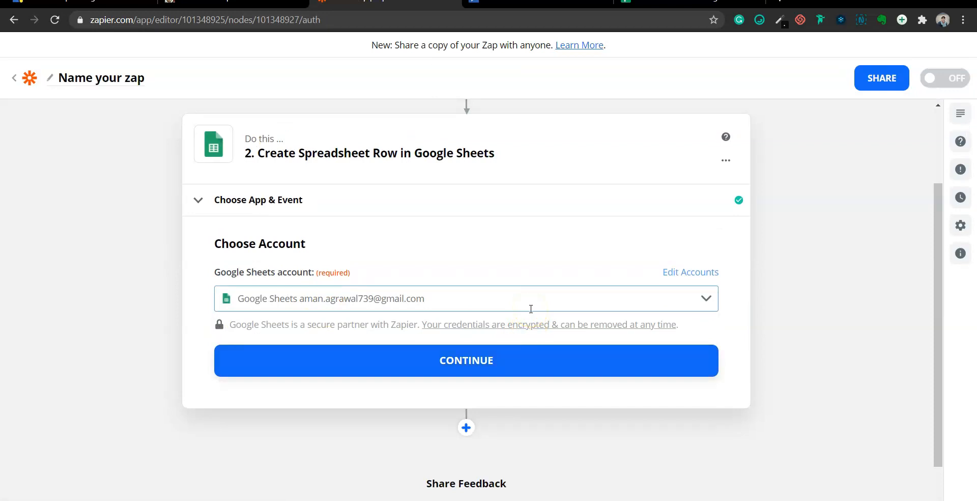
pyautogui.click(482, 359)
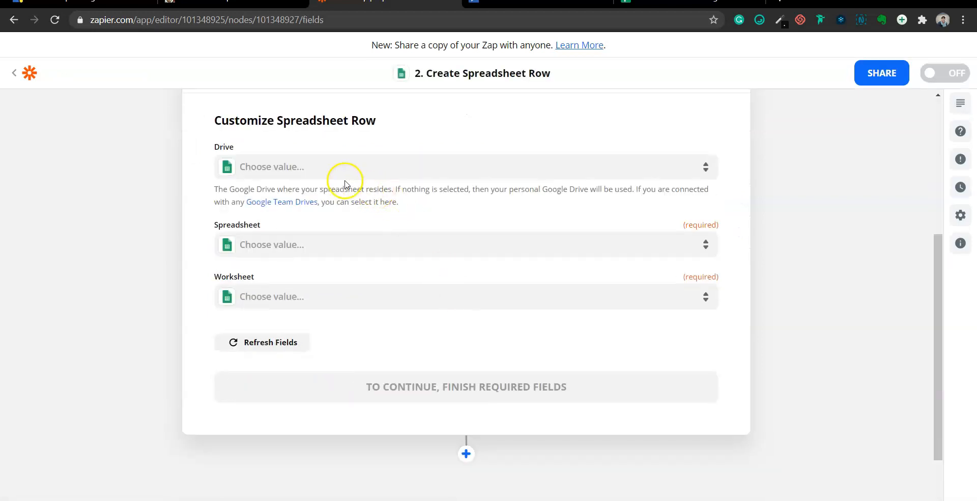
# Set the drive to My Google Drive, spreadsheet to Zerotouch Sheet, worksheet to Sheet1
pyautogui.click(327, 168)
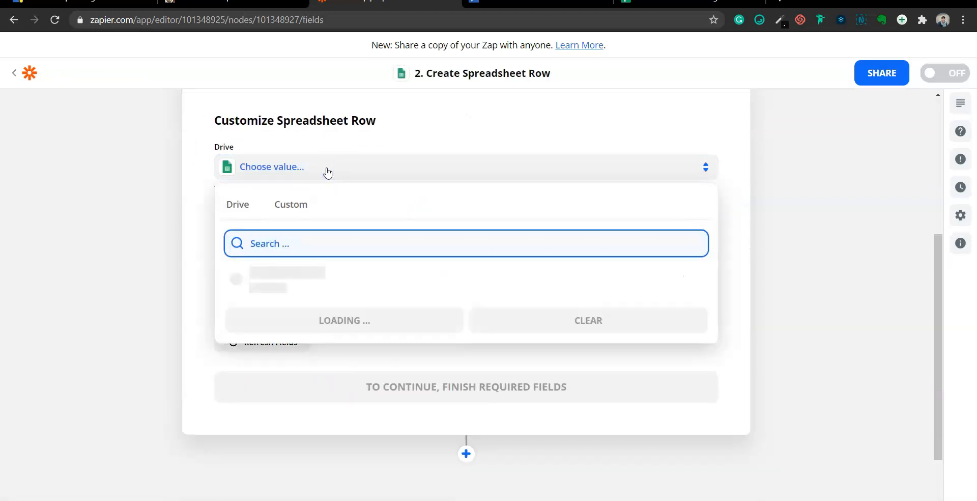
pyautogui.click(333, 273)
pyautogui.click(343, 249)
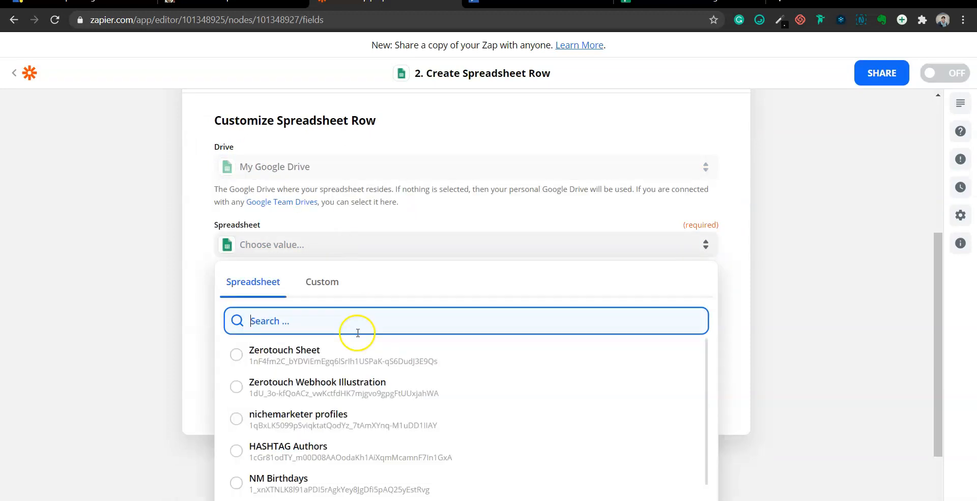
pyautogui.click(317, 350)
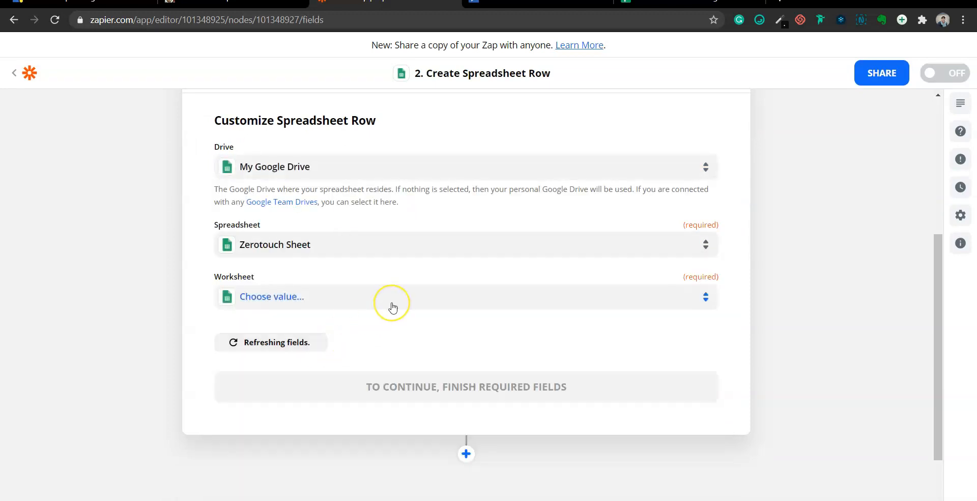
pyautogui.click(270, 343)
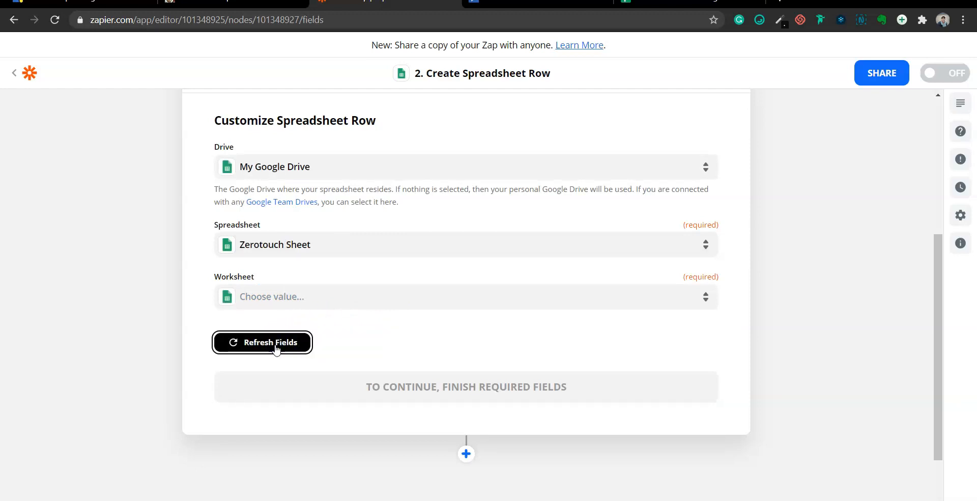
pyautogui.click(284, 288)
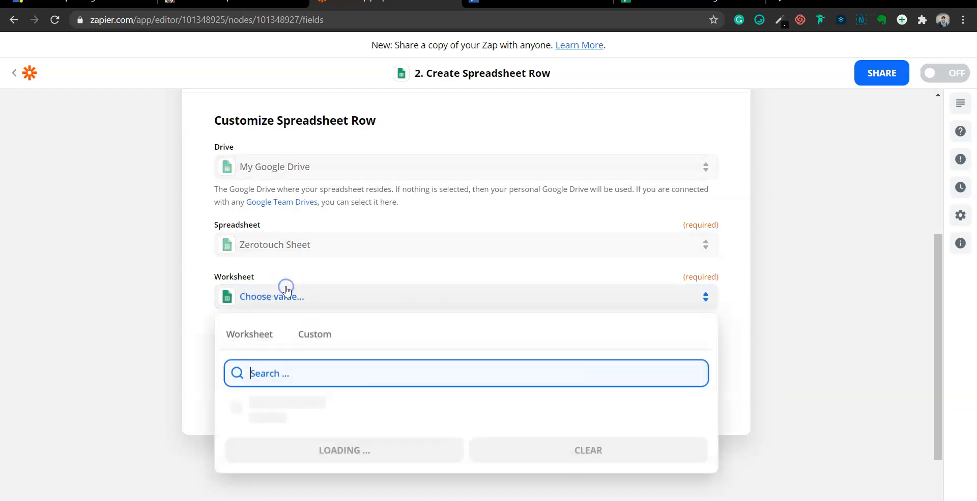
pyautogui.click(303, 407)
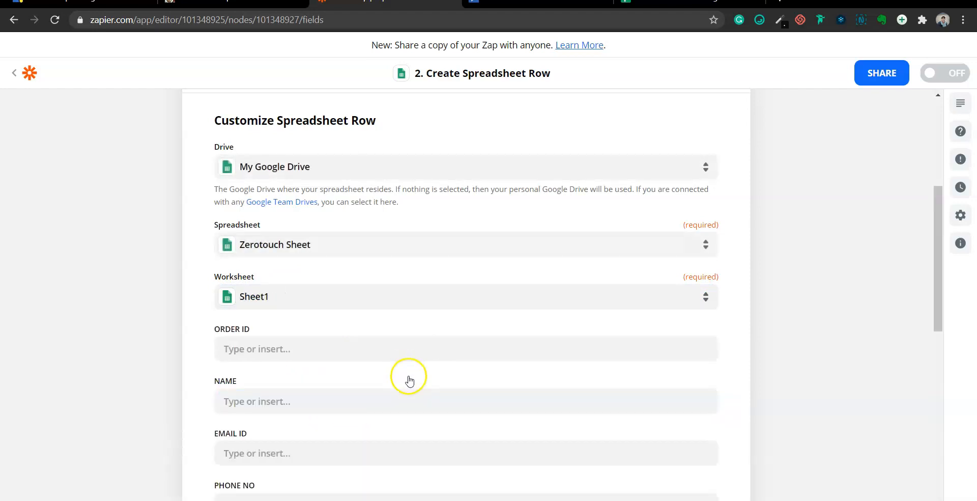
# Map the ORDER ID column to the Catch Hook addon id value
pyautogui.scroll(-3, 400, 384)
pyautogui.scroll(-3, 399, 383)
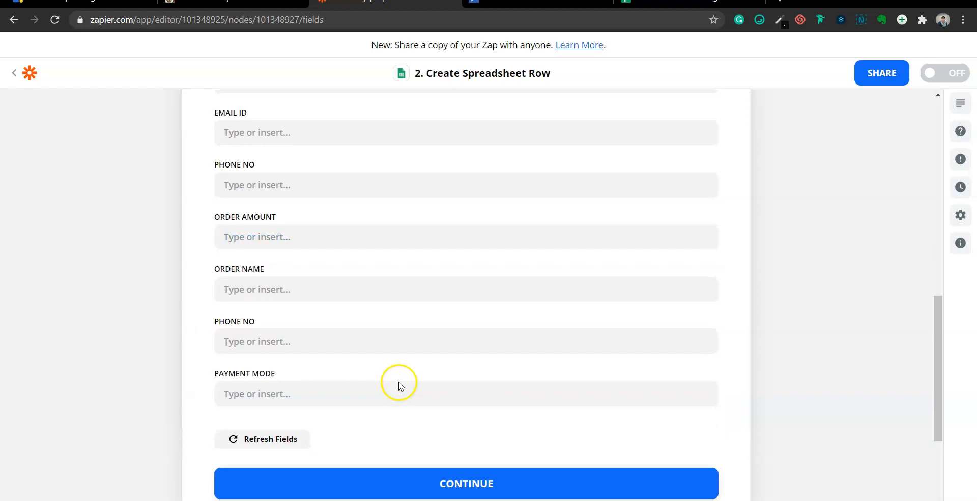
pyautogui.click(687, 1)
pyautogui.click(386, 2)
pyautogui.scroll(5, 304, 265)
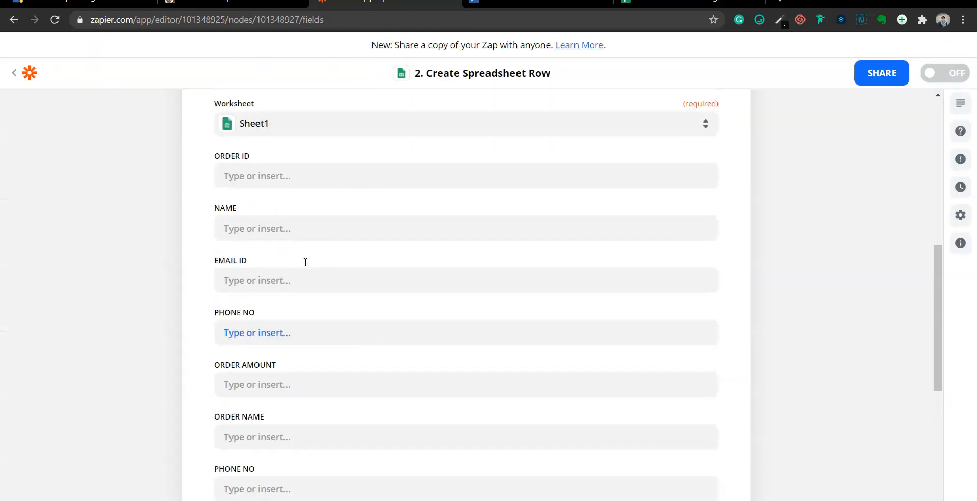
pyautogui.click(269, 295)
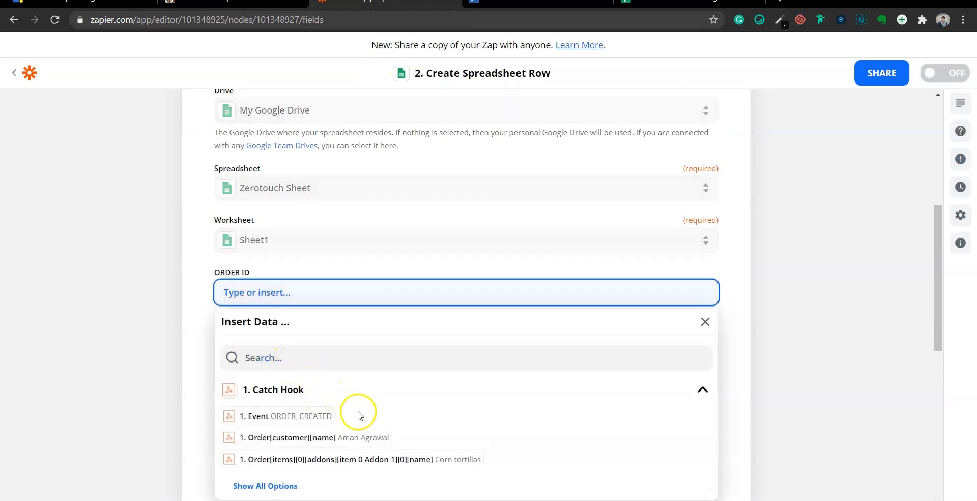
pyautogui.scroll(-1, 480, 407)
pyautogui.click(260, 415)
pyautogui.scroll(-1, 316, 392)
pyautogui.scroll(1, 386, 408)
pyautogui.scroll(-4, 386, 408)
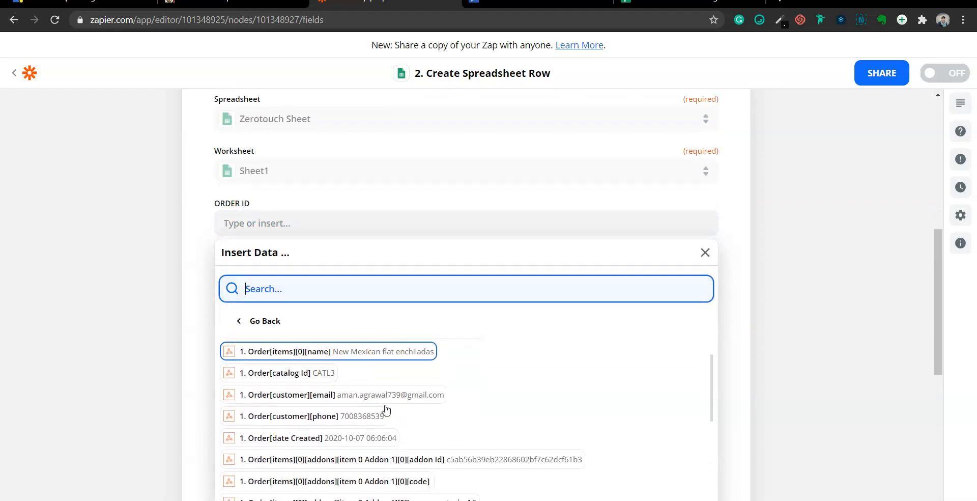
pyautogui.click(384, 407)
pyautogui.click(324, 179)
pyautogui.click(326, 182)
pyautogui.click(200, 213)
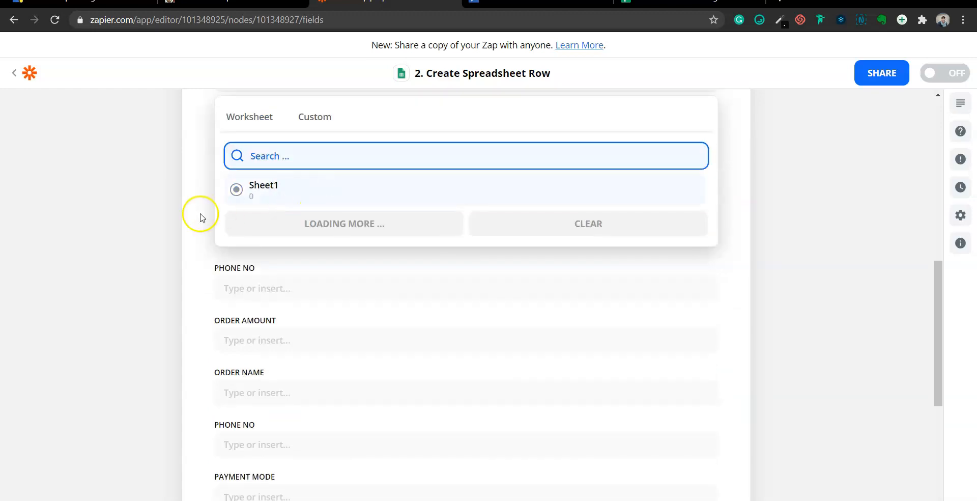
# Map NAME, EMAIL ID and PHONE NO to the order's customer name, email and phone
pyautogui.click(261, 182)
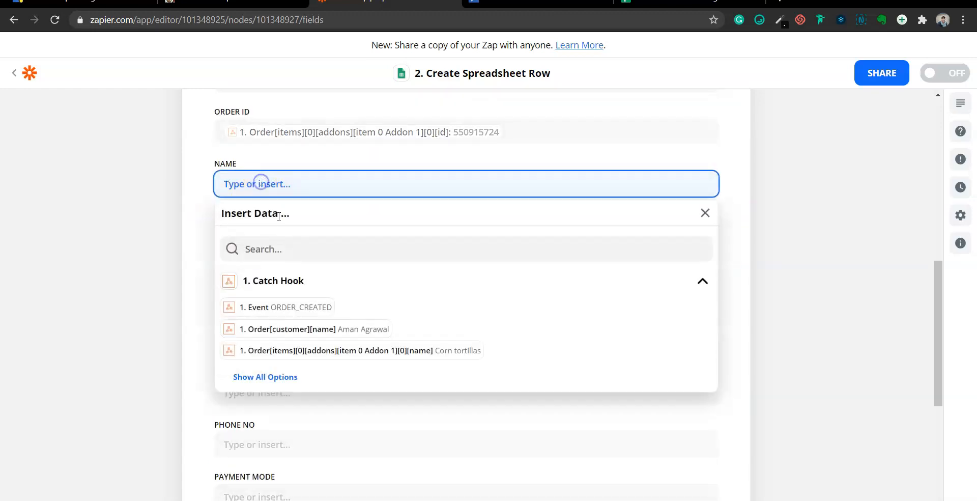
pyautogui.click(271, 385)
pyautogui.write('NAME')
pyautogui.click(280, 317)
pyautogui.click(322, 240)
pyautogui.write('EMAIL')
pyautogui.click(270, 301)
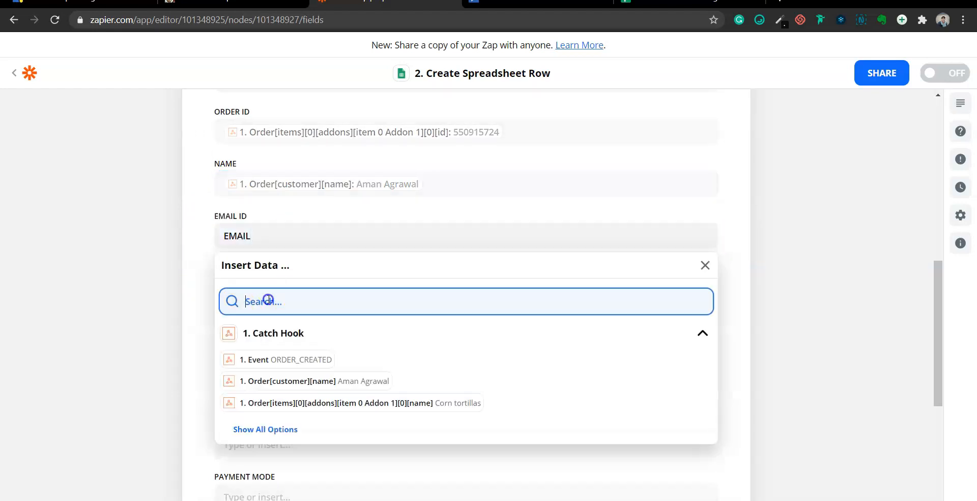
pyautogui.write('EMAIL')
pyautogui.click(294, 353)
pyautogui.click(249, 235)
pyautogui.press('BackSpace')
pyautogui.press('BackSpace')
pyautogui.press('BackSpace')
pyautogui.press('BackSpace')
pyautogui.press('BackSpace')
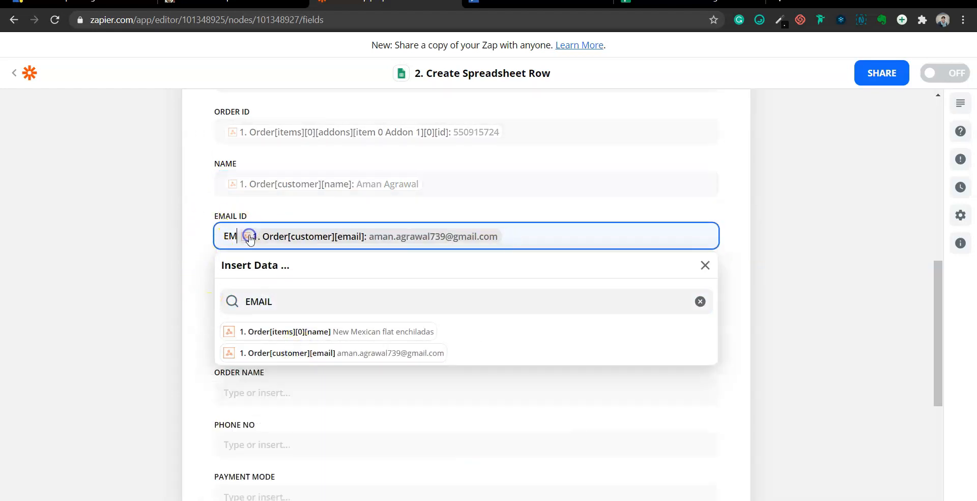
pyautogui.click(290, 286)
pyautogui.write('PHONE')
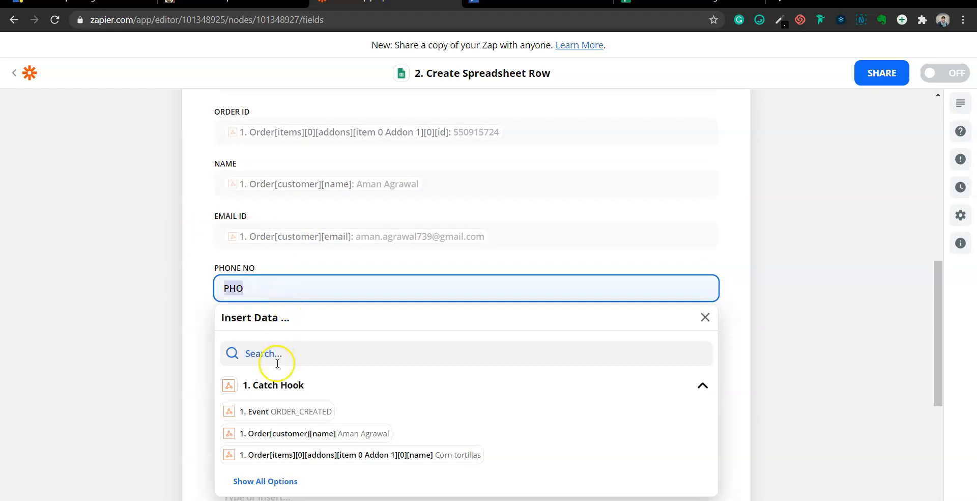
pyautogui.click(276, 362)
pyautogui.write('PHONE')
# Map ORDER AMOUNT to the order amount and ORDER NAME to the Corn tortillas item name
pyautogui.click(291, 382)
pyautogui.click(255, 339)
pyautogui.click(273, 405)
pyautogui.write('AMOU')
pyautogui.click(283, 455)
pyautogui.click(262, 285)
pyautogui.write('NAME')
pyautogui.click(285, 403)
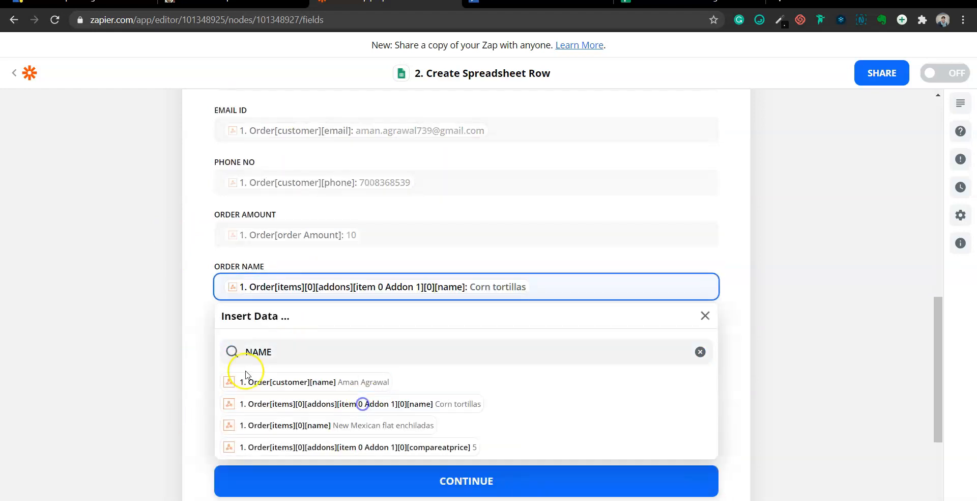
# Refresh fields to drop the duplicate PHONE NO, then map PAYMENT MODE to the Cash payment type
pyautogui.click(269, 338)
pyautogui.write('PHONE')
pyautogui.scroll(-3, 299, 435)
pyautogui.click(251, 280)
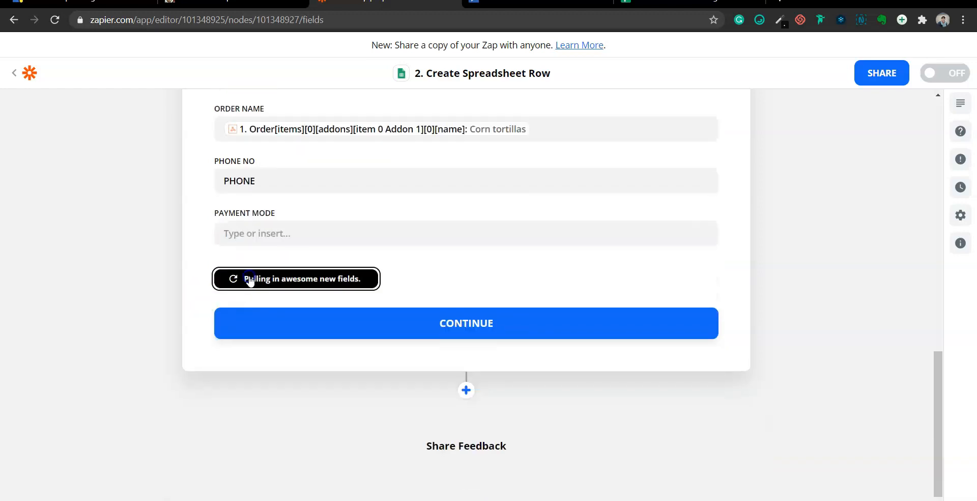
pyautogui.scroll(3, 345, 258)
pyautogui.click(298, 400)
pyautogui.press('BackSpace')
pyautogui.press('BackSpace')
pyautogui.press('BackSpace')
pyautogui.press('BackSpace')
pyautogui.press('BackSpace')
pyautogui.click(281, 472)
pyautogui.write('CASH')
pyautogui.scroll(-3, 299, 382)
pyautogui.click(298, 382)
pyautogui.scroll(7, 738, 320)
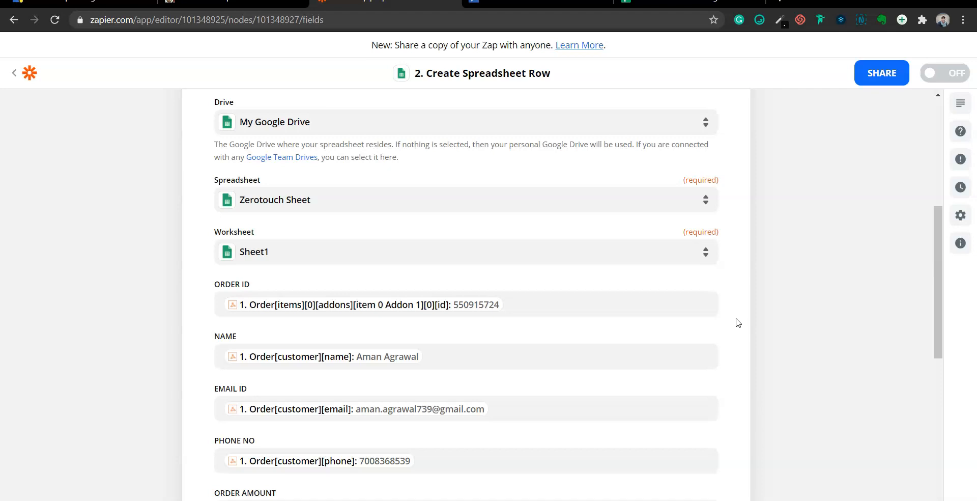
pyautogui.scroll(-4, 738, 322)
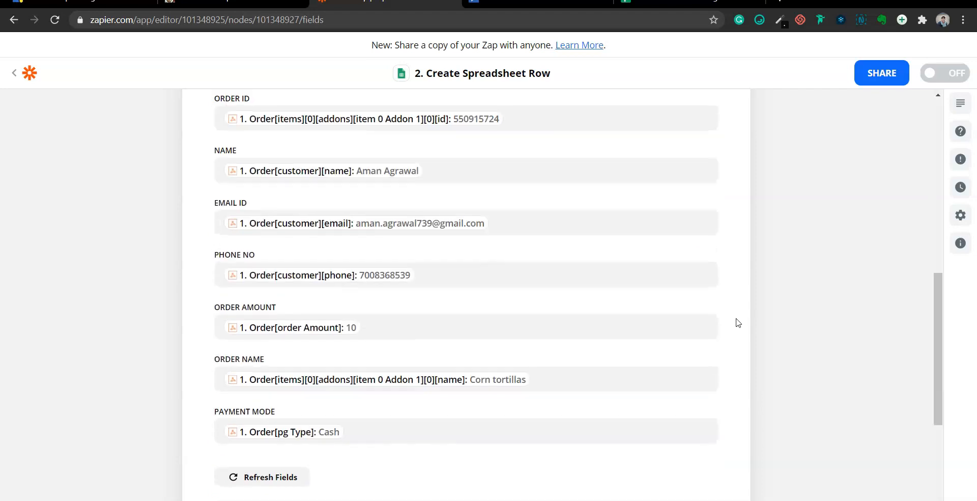
pyautogui.scroll(-4, 738, 322)
pyautogui.click(508, 334)
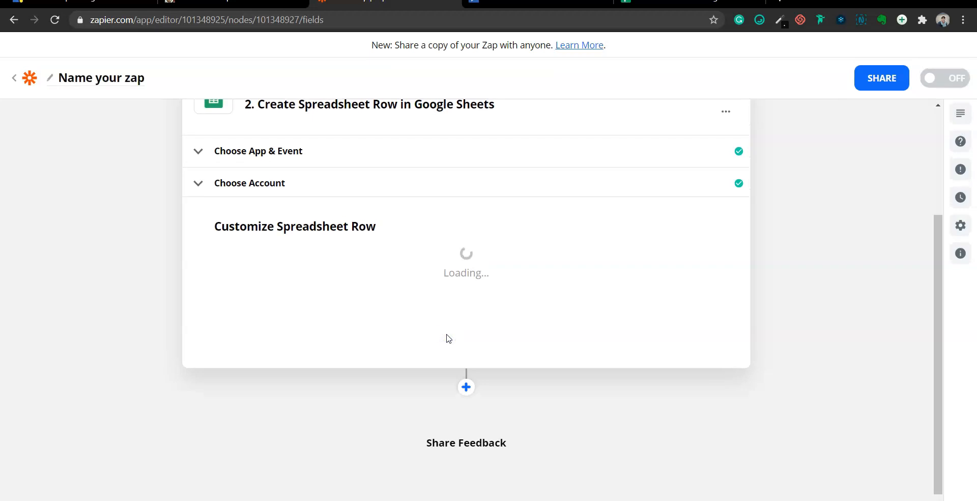
# Send a test row to Zerotouch Sheet and review the successful result with the order details
pyautogui.scroll(-5, 448, 338)
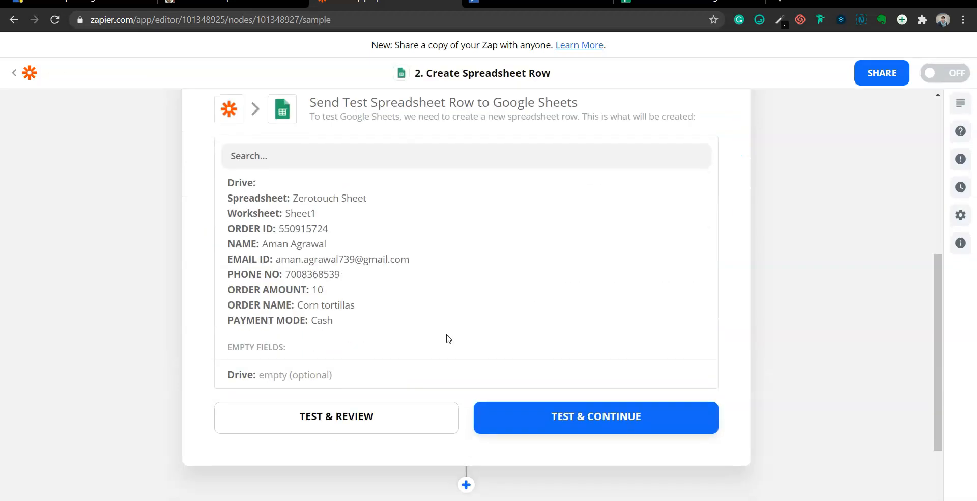
pyautogui.scroll(-1, 449, 338)
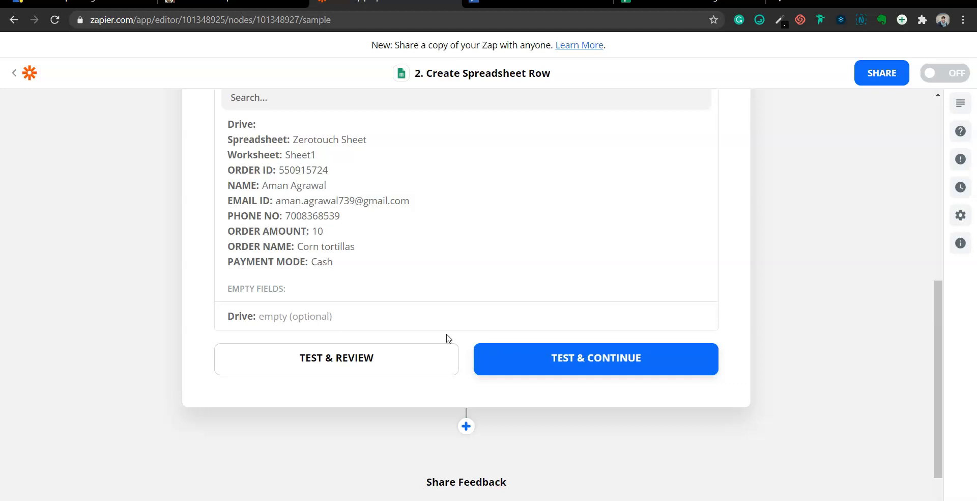
pyautogui.click(337, 371)
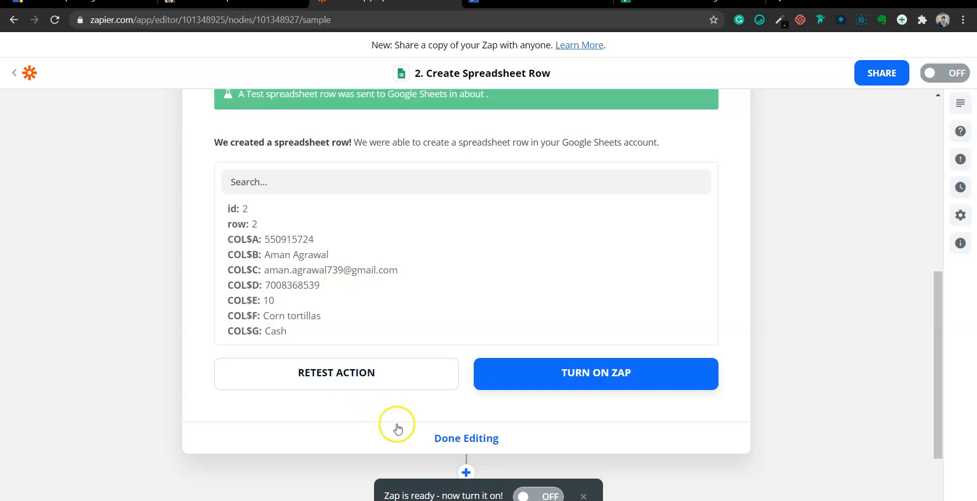
pyautogui.scroll(-2, 395, 435)
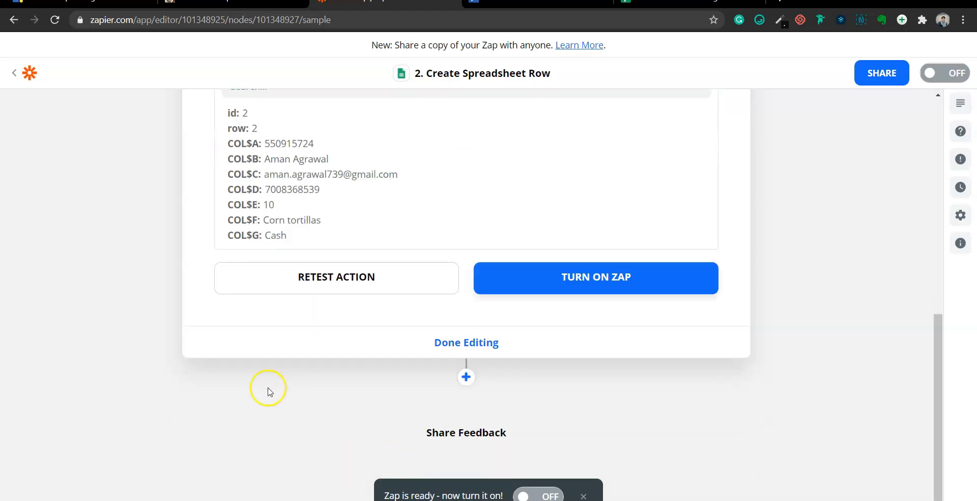
pyautogui.scroll(3, 363, 238)
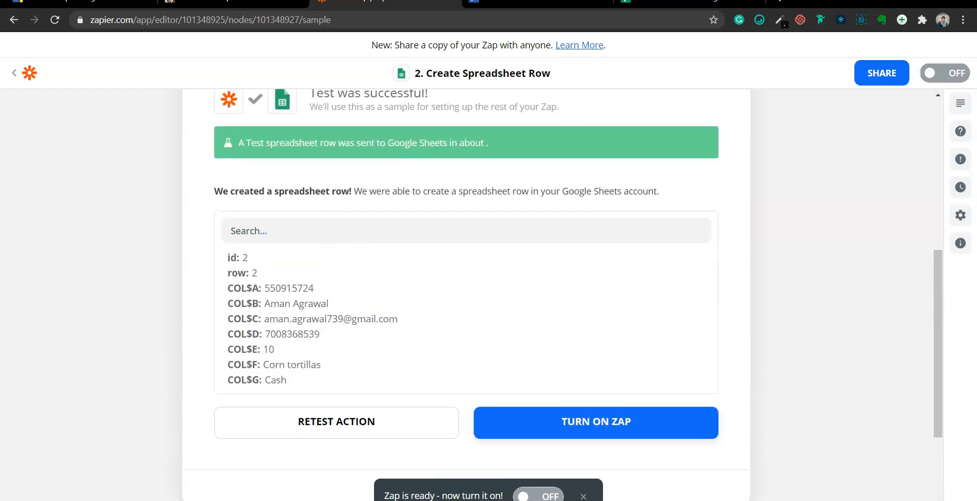
pyautogui.click(647, 2)
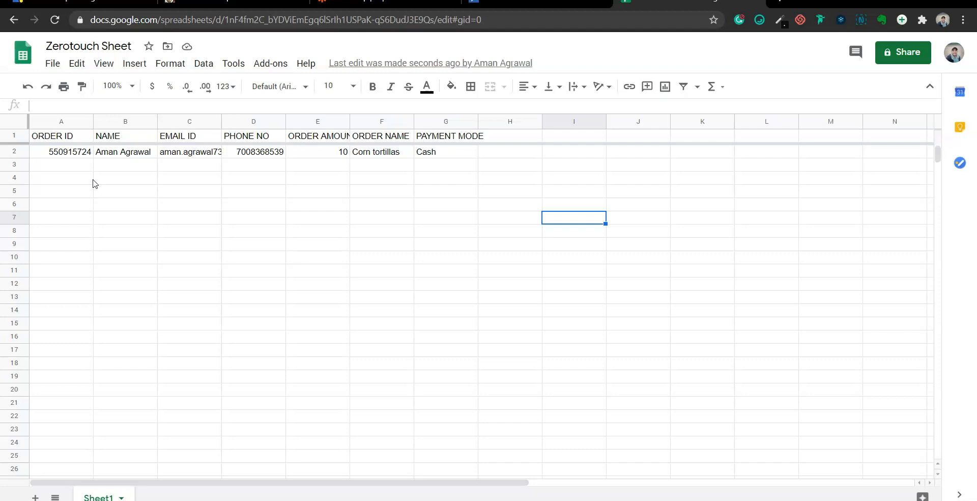
# Leave row 2 of Zerotouch Sheet and return to the Create Spreadsheet Row test result
pyautogui.hotkey('ctrl', 'shift', 'Tab')
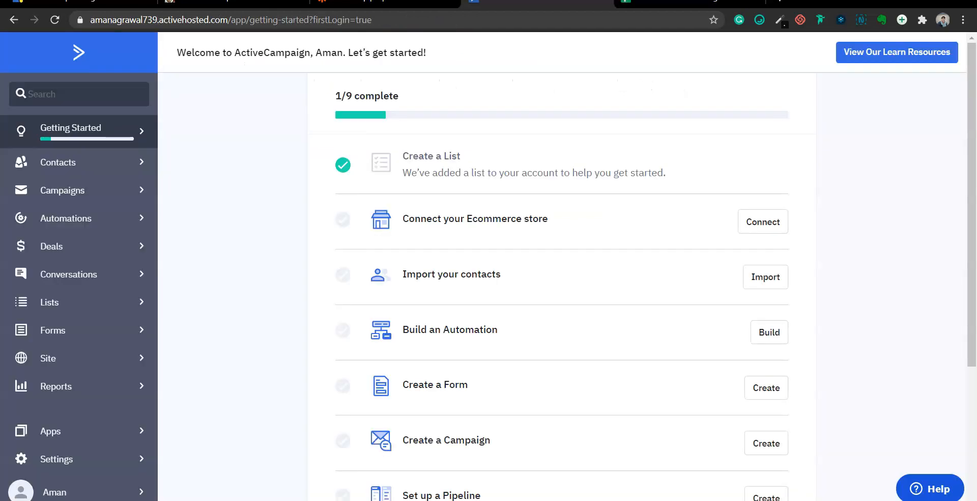
pyautogui.hotkey('ctrl', 'shift', 'Tab')
pyautogui.scroll(-3, 550, 364)
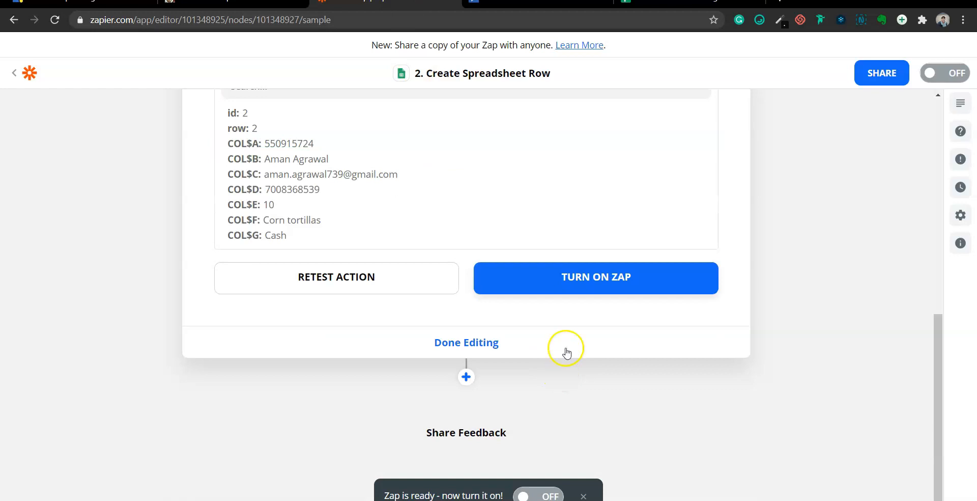
# Switch the zap on, then bring up the 'Why Use Webhooks?' Google Slides presentation
pyautogui.click(559, 284)
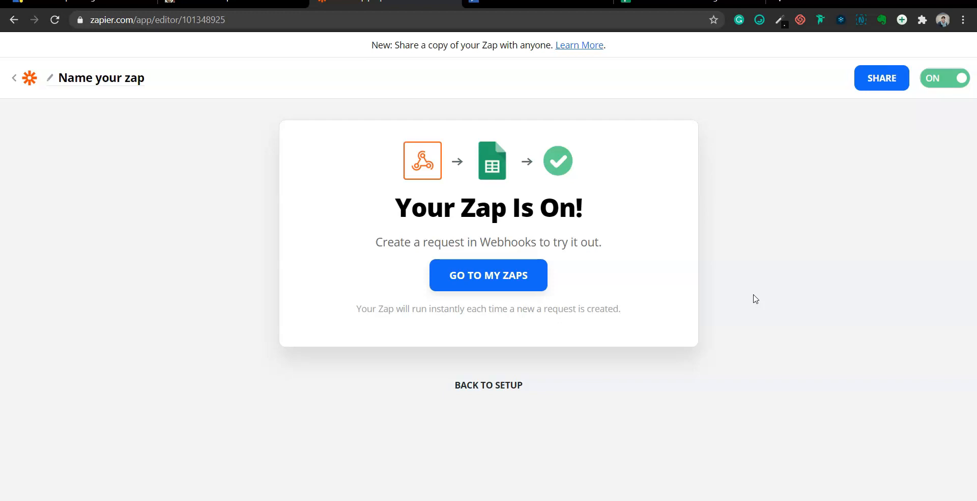
pyautogui.hotkey('alt', 'Tab')
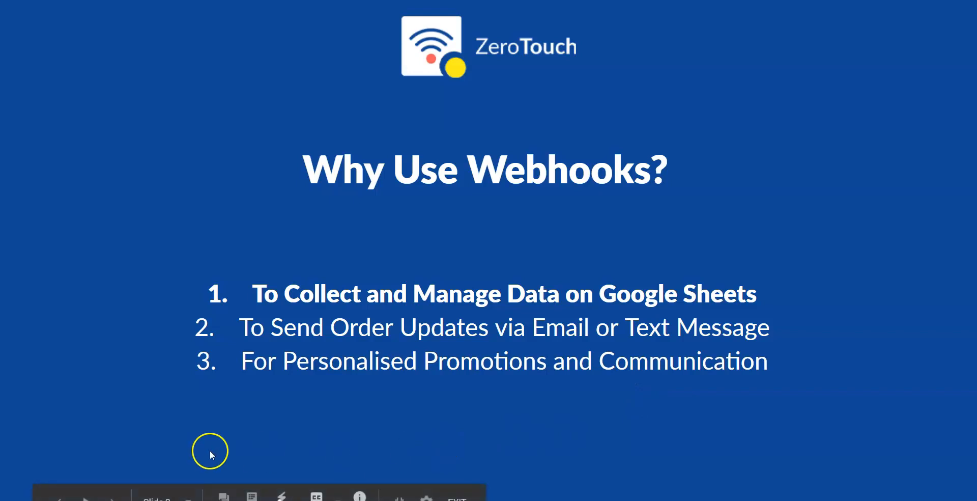
# Advance to the email-or-text order updates point, then go to Zapier's list of zaps
pyautogui.click(112, 498)
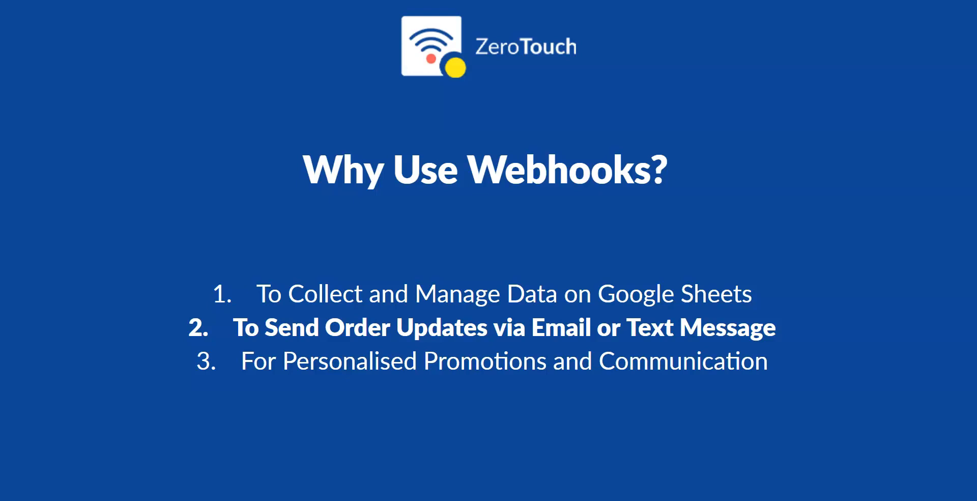
pyautogui.hotkey('alt', 'Tab')
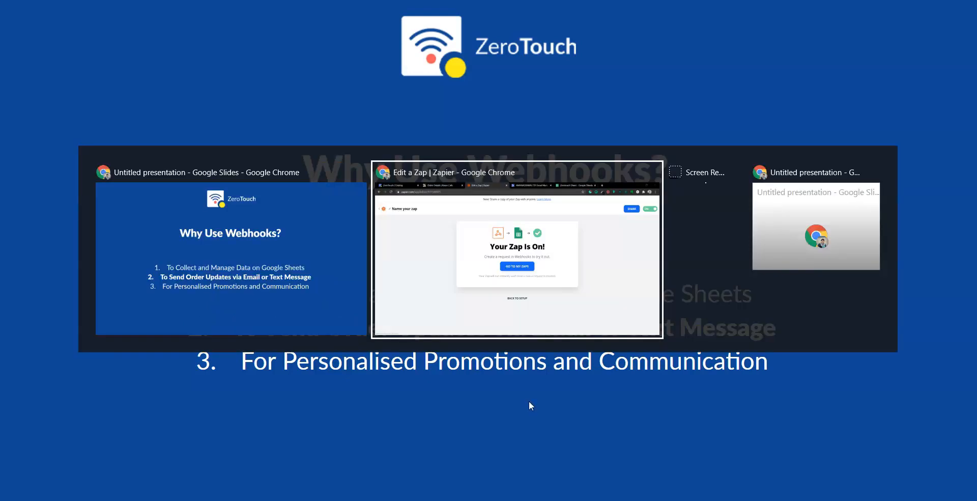
pyautogui.click(511, 275)
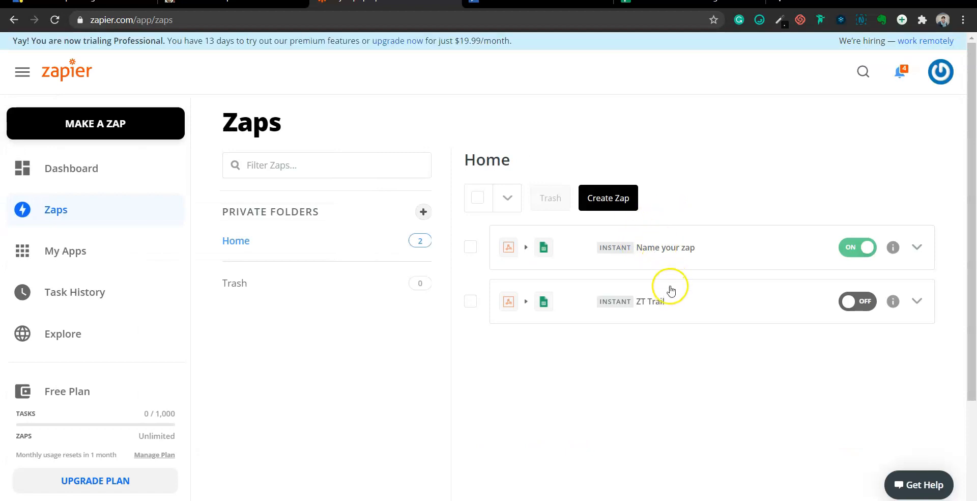
# Open the zap and add a Paths step after Google Sheets with Paths A, B and C
pyautogui.click(666, 254)
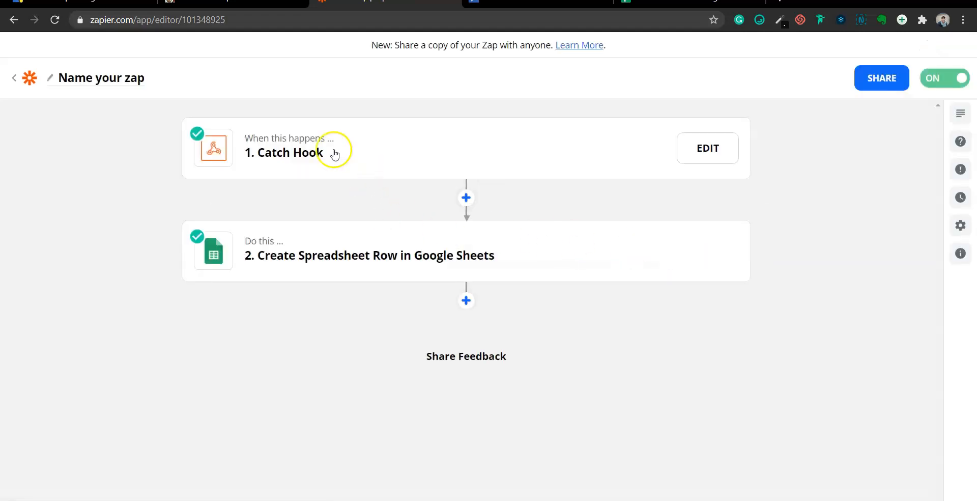
pyautogui.moveTo(343, 269)
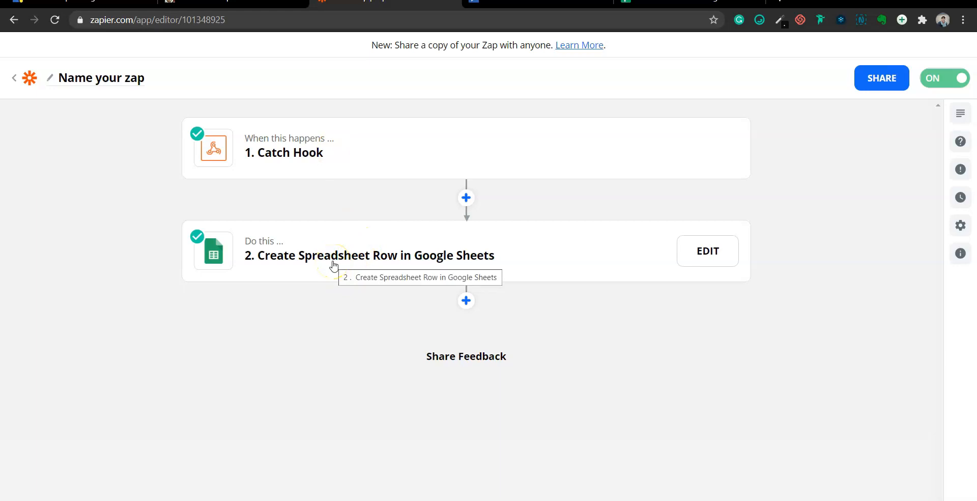
pyautogui.click(466, 300)
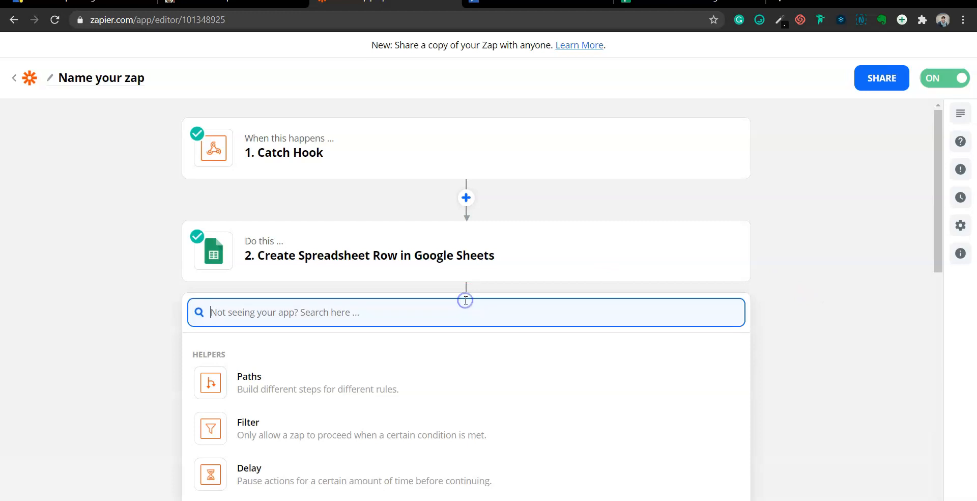
pyautogui.scroll(-4, 807, 311)
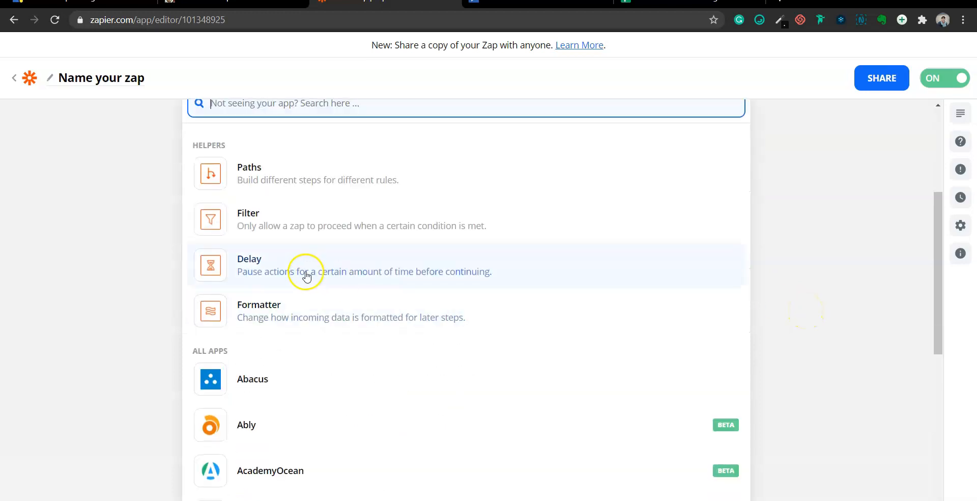
pyautogui.click(234, 165)
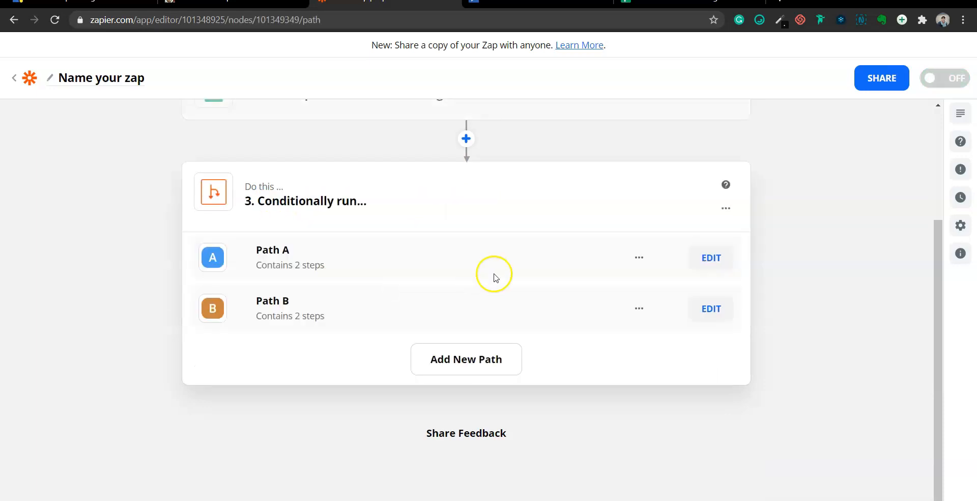
pyautogui.click(489, 364)
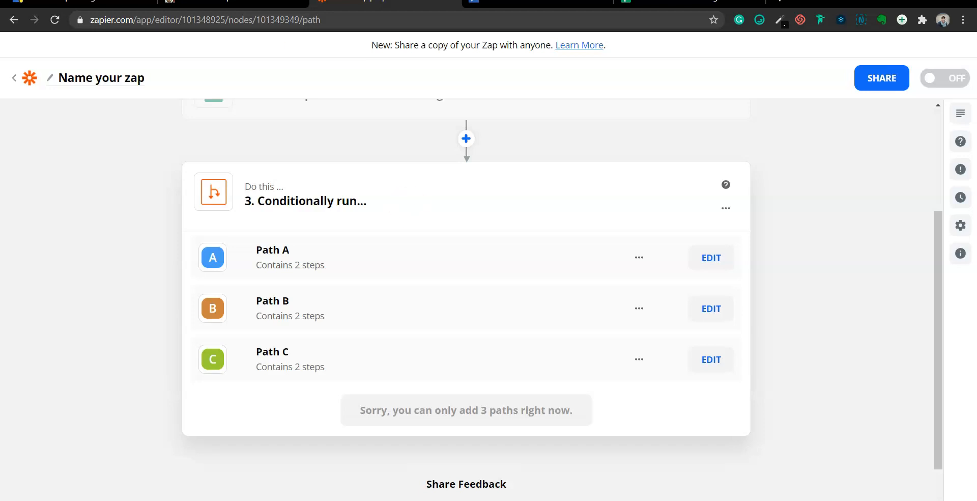
pyautogui.click(76, 1)
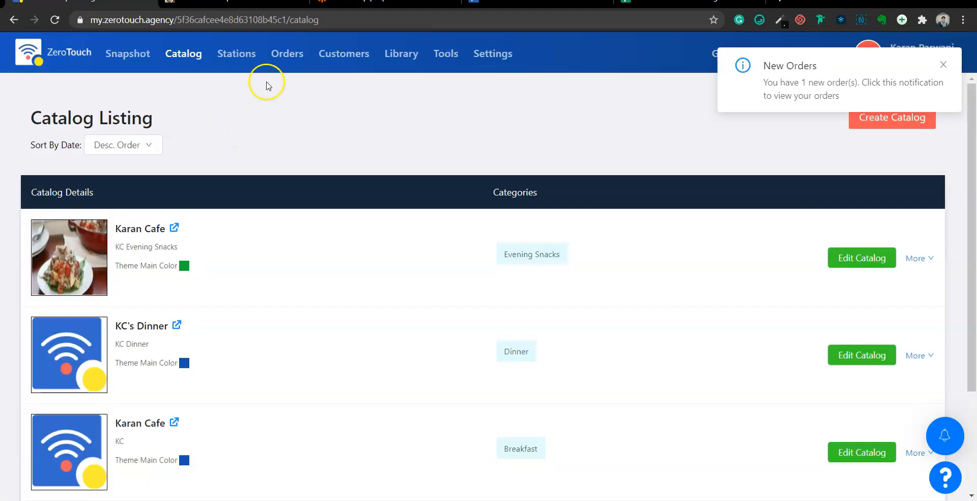
# View the latest order's Pending status options on ZeroTouch's Order Listing without changing them
pyautogui.click(288, 58)
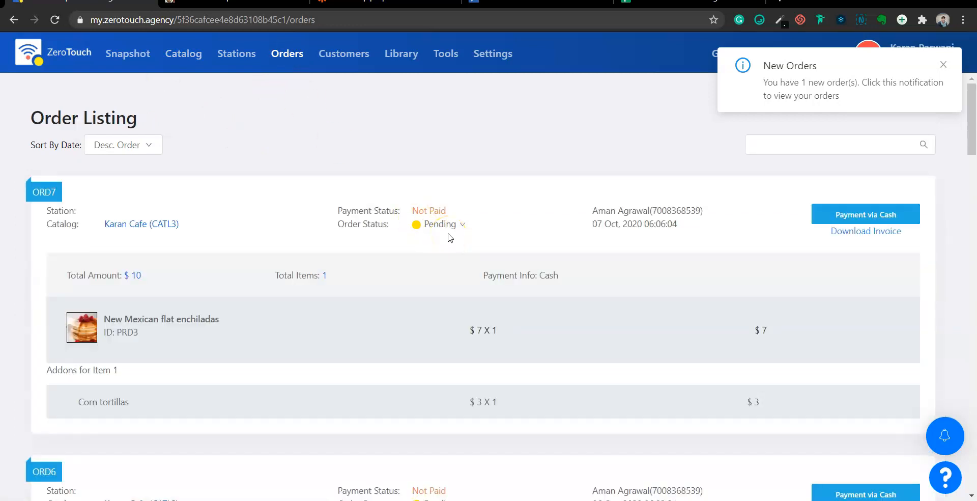
pyautogui.click(462, 224)
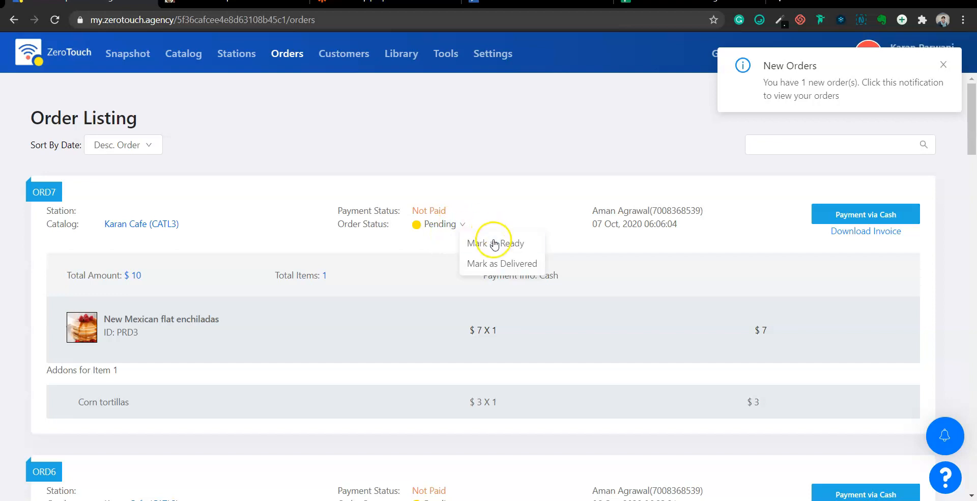
pyautogui.click(517, 190)
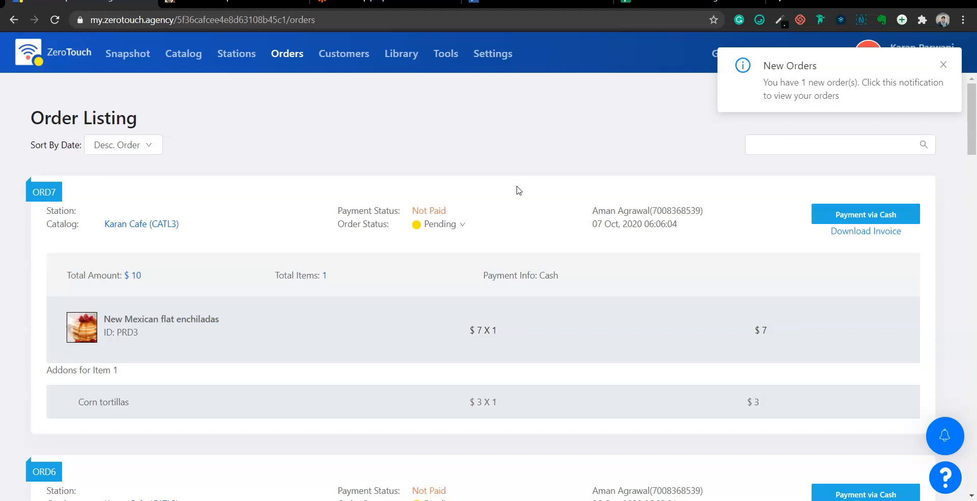
pyautogui.click(943, 64)
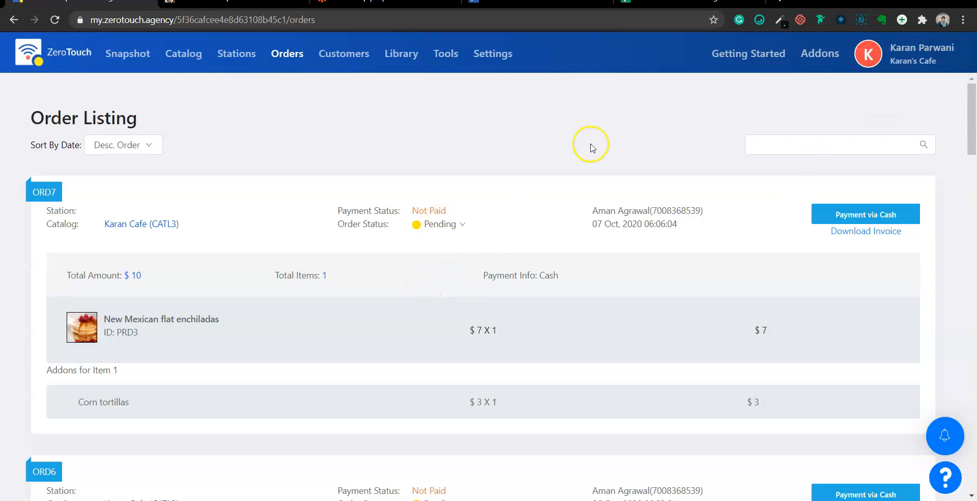
pyautogui.click(362, 2)
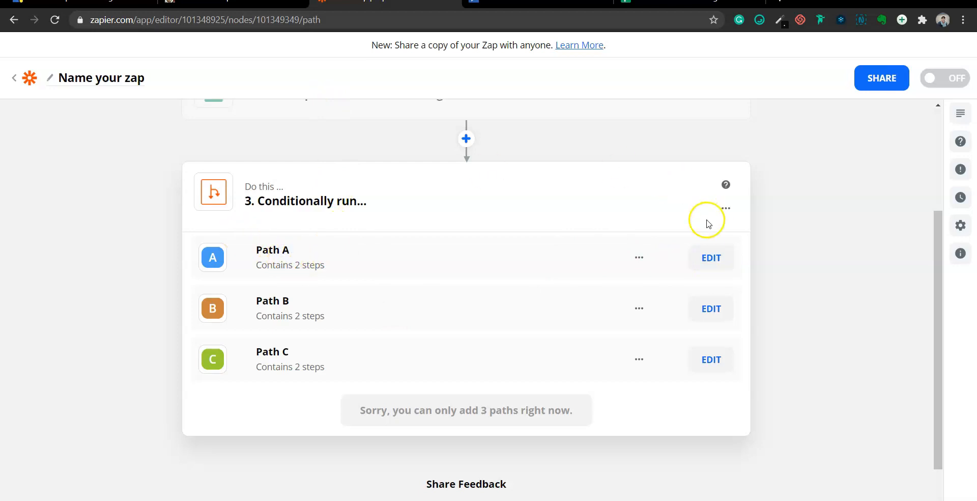
# Rename Path A to PENDING
pyautogui.click(705, 260)
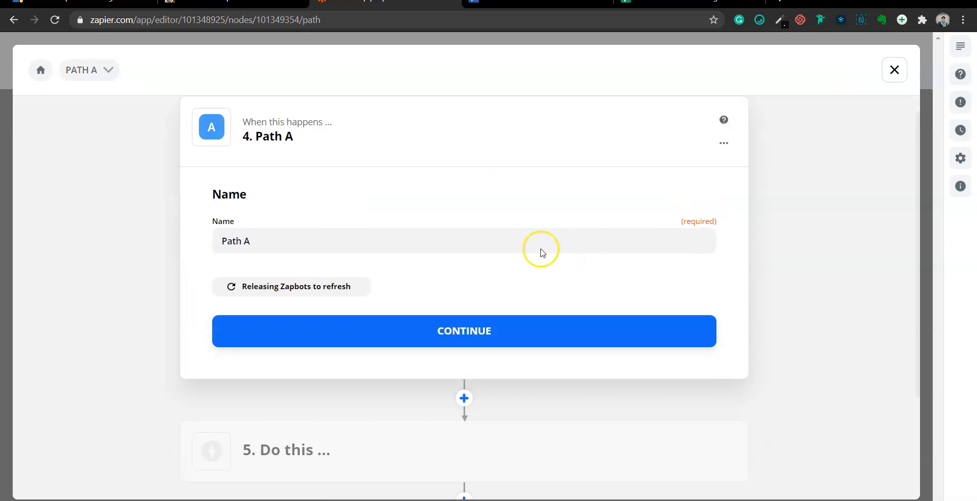
pyautogui.click(76, 1)
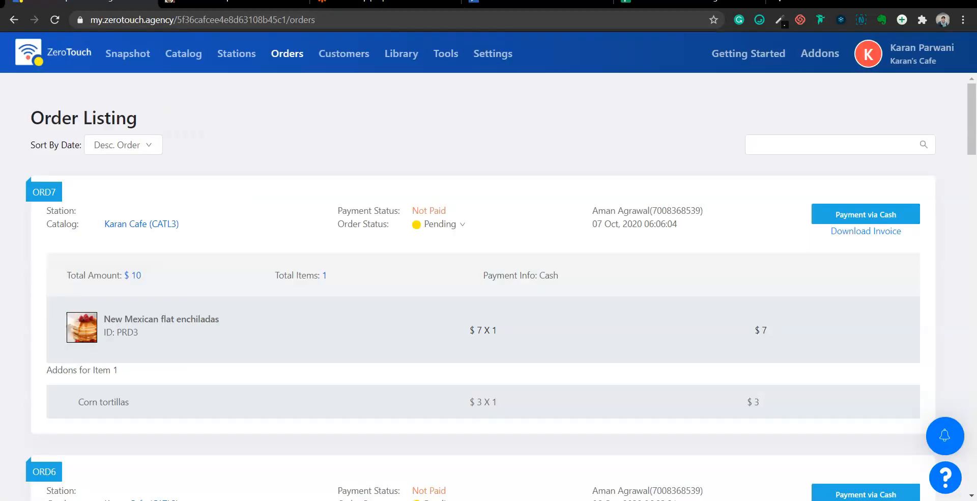
pyautogui.click(672, 2)
pyautogui.click(420, 1)
pyautogui.tripleClick(264, 245)
pyautogui.write('PENDING')
pyautogui.click(390, 211)
pyautogui.click(434, 329)
# Set the rule Order[order Status] (Text) Contains 'pending' and test it against sample data
pyautogui.click(301, 278)
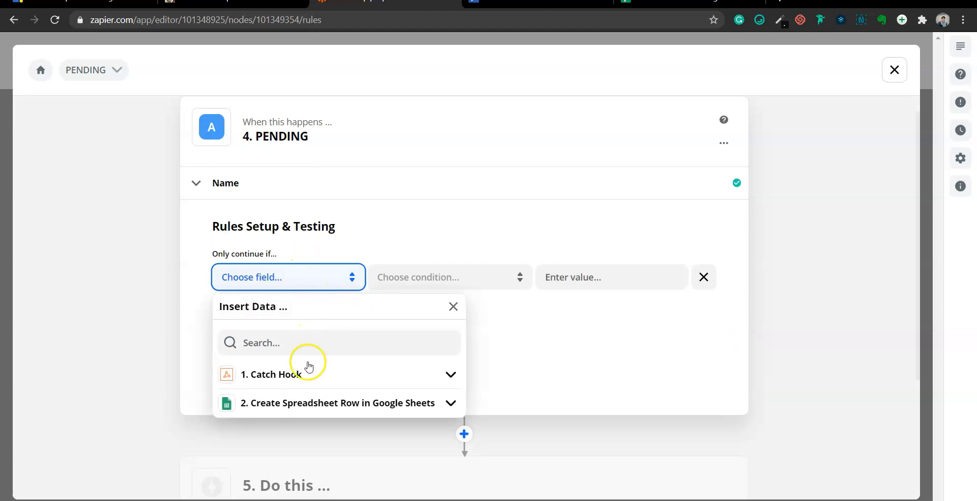
pyautogui.click(294, 383)
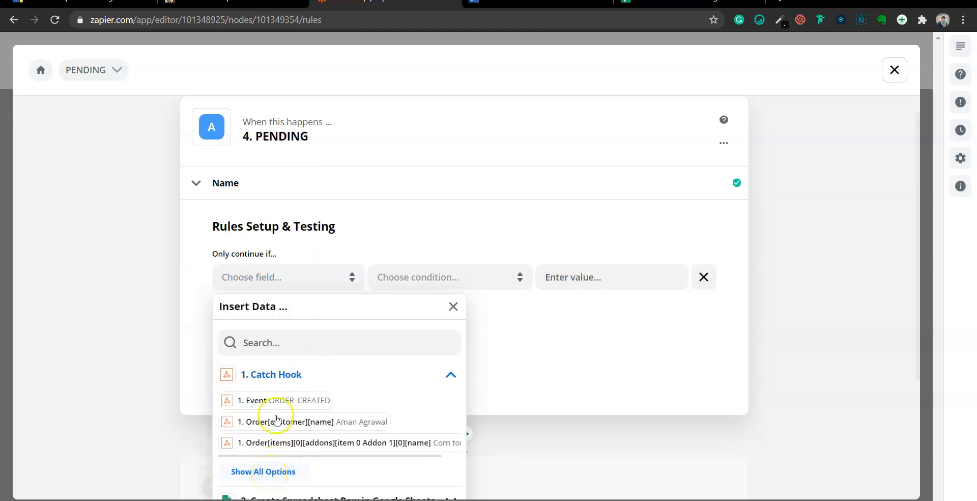
pyautogui.click(291, 343)
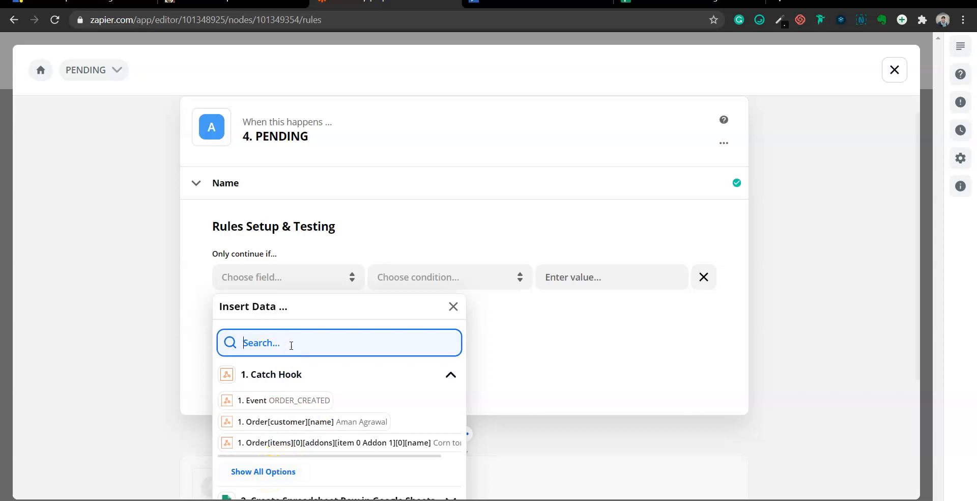
pyautogui.write('PENDI')
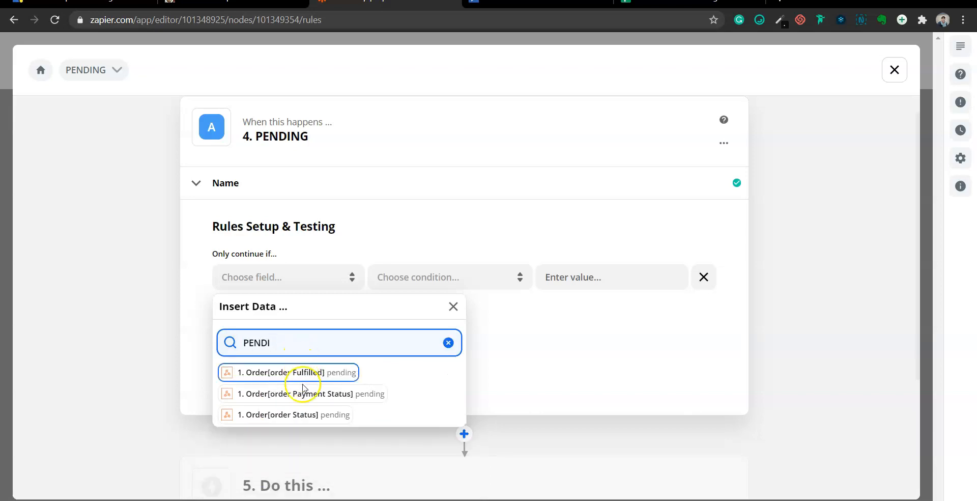
pyautogui.click(294, 423)
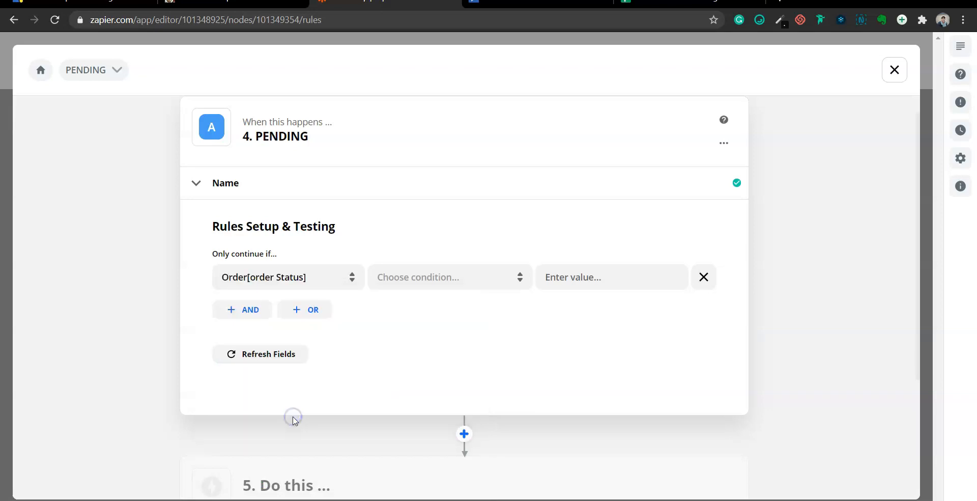
pyautogui.click(420, 277)
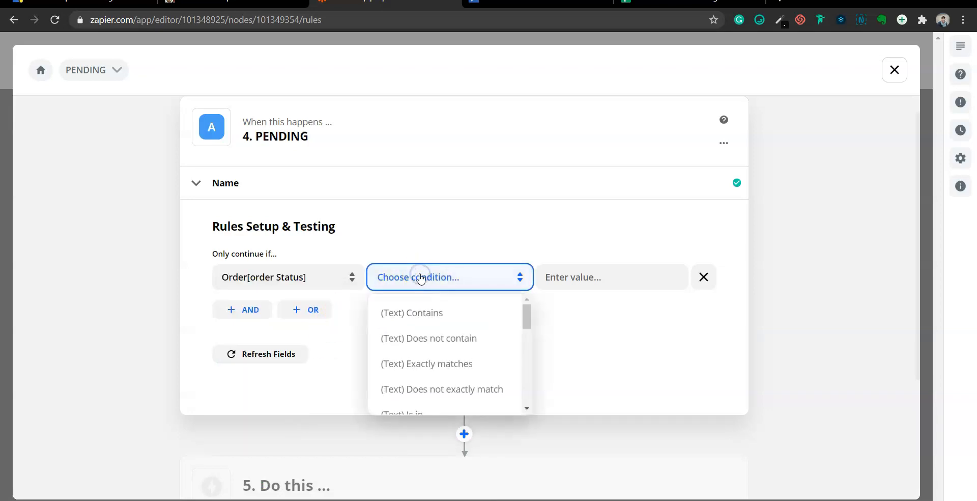
pyautogui.click(421, 316)
pyautogui.click(595, 273)
pyautogui.write('PEDI')
pyautogui.press('BackSpace')
pyautogui.press('BackSpace')
pyautogui.press('BackSpace')
pyautogui.press('BackSpace')
pyautogui.write('epndin')
pyautogui.hotkey('ctrl', 'a')
pyautogui.write('pending')
pyautogui.click(479, 337)
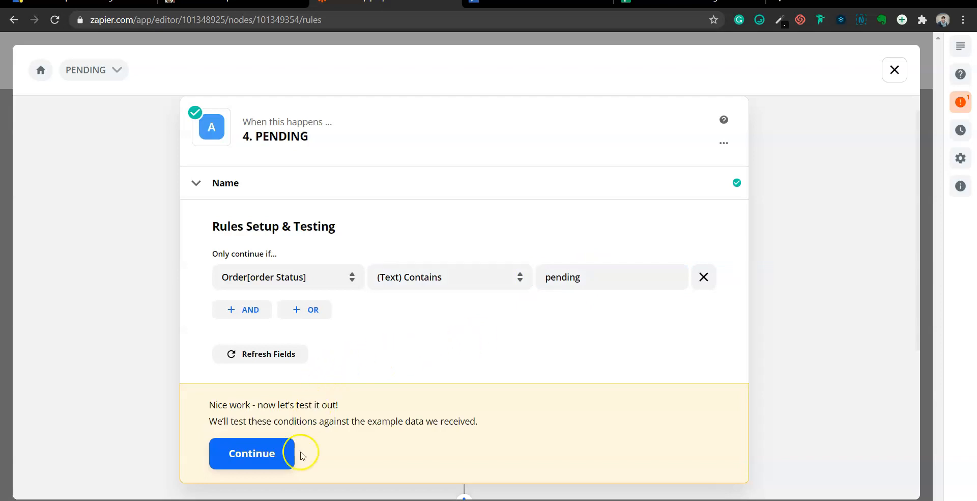
pyautogui.click(273, 455)
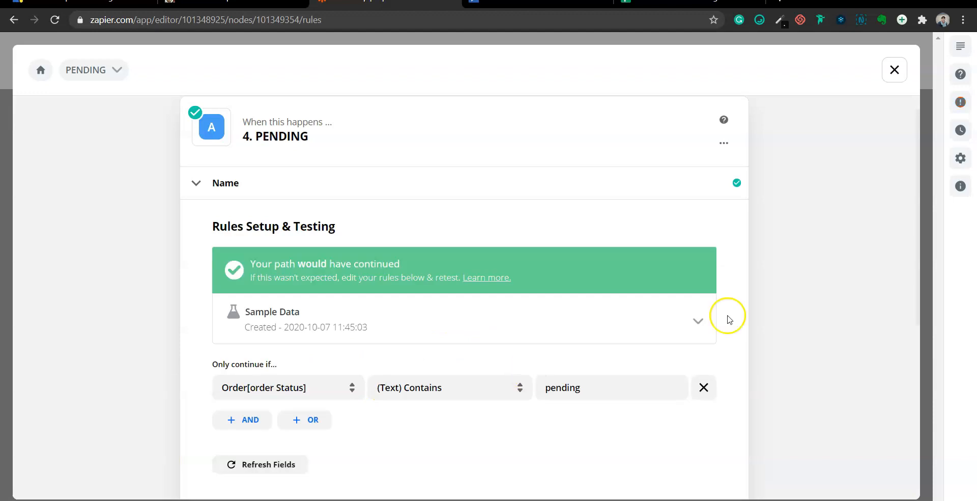
# Insert a new step below the PENDING rule, searching 'email' to pick Email by Zapier
pyautogui.scroll(-4, 763, 305)
pyautogui.scroll(-2, 763, 310)
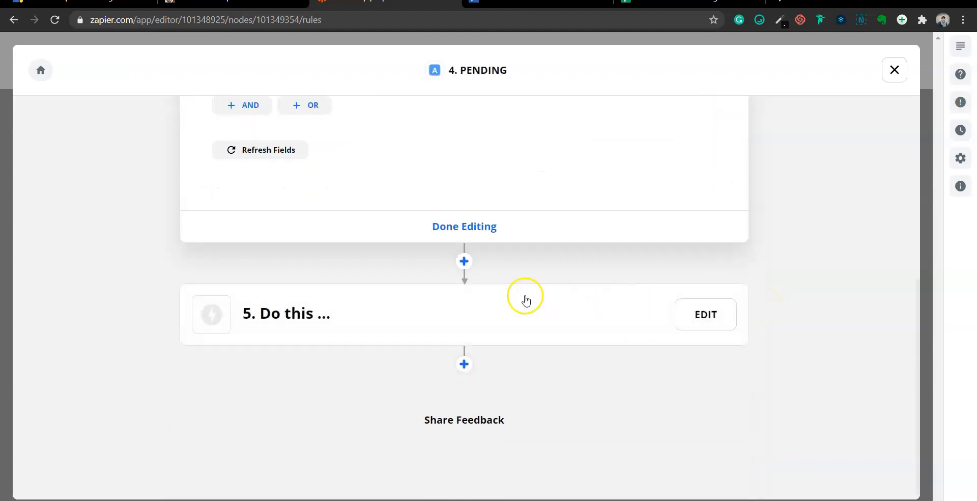
pyautogui.click(465, 264)
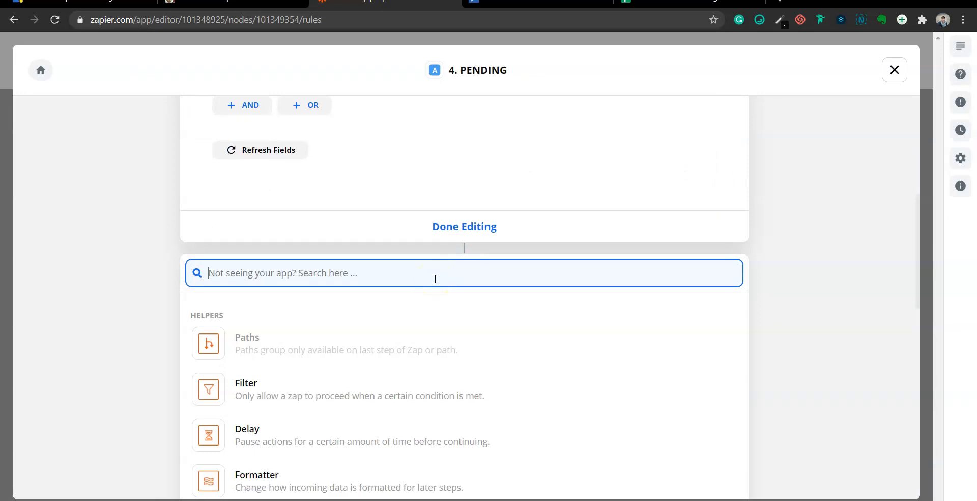
pyautogui.write('email')
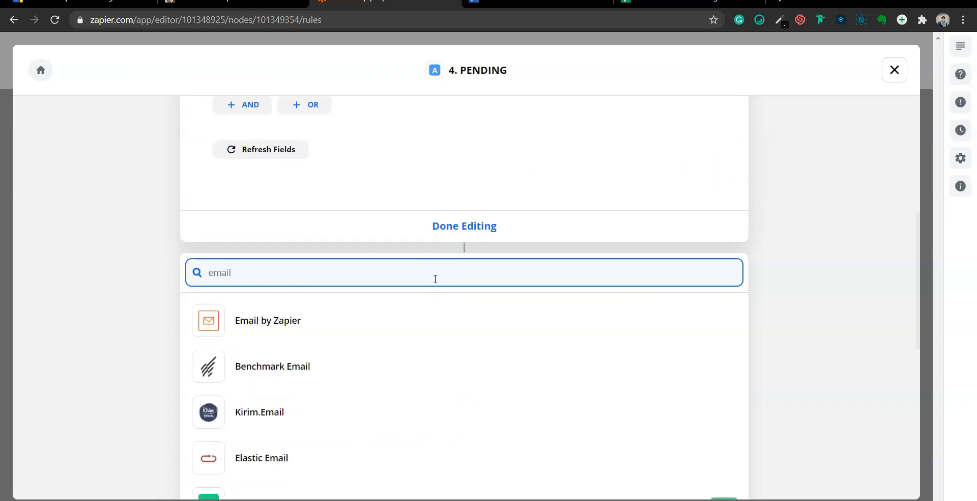
pyautogui.scroll(-4, 436, 280)
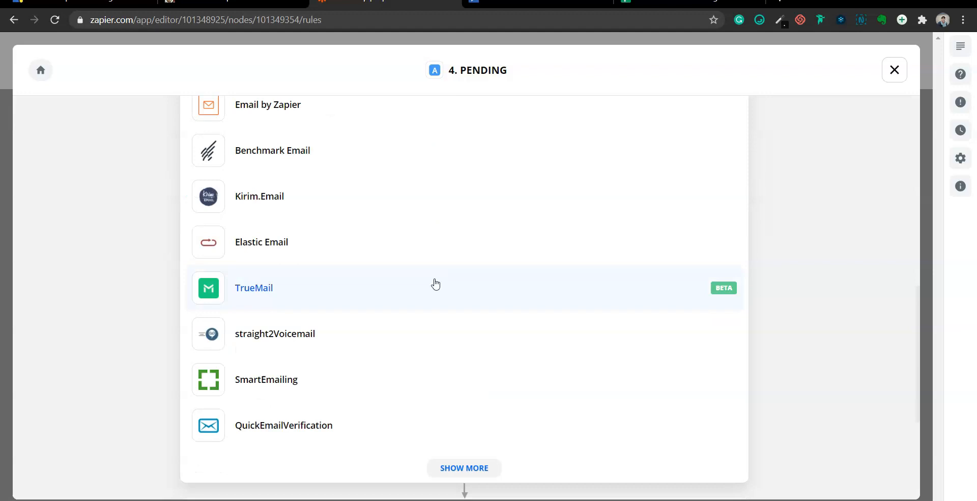
pyautogui.scroll(2, 436, 284)
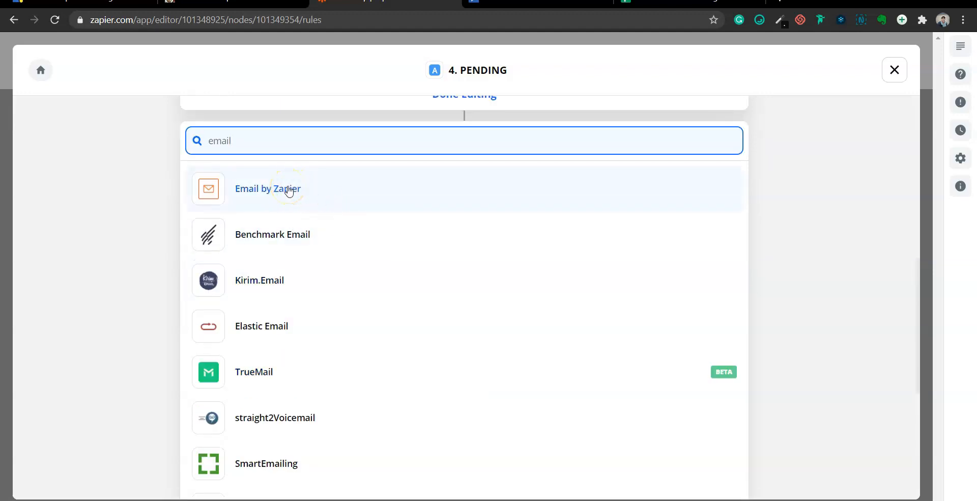
pyautogui.scroll(-4, 289, 191)
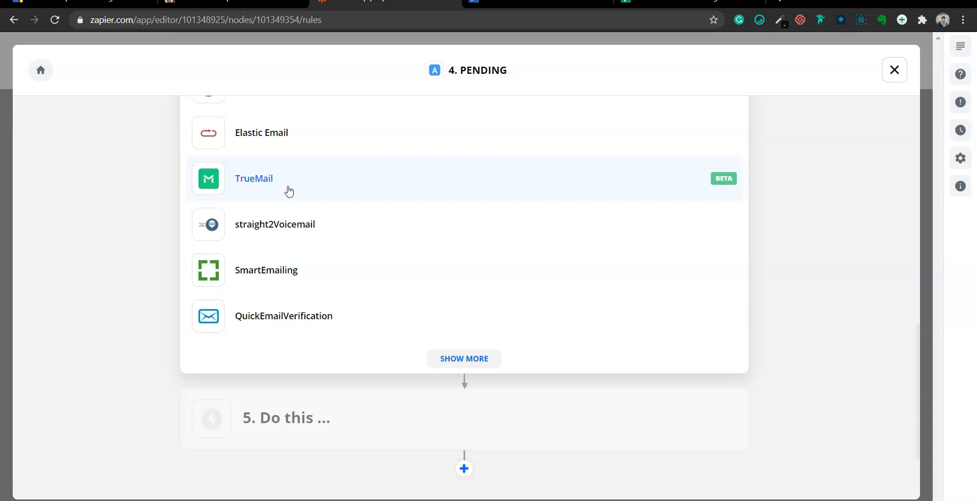
pyautogui.scroll(3, 287, 191)
pyautogui.click(261, 148)
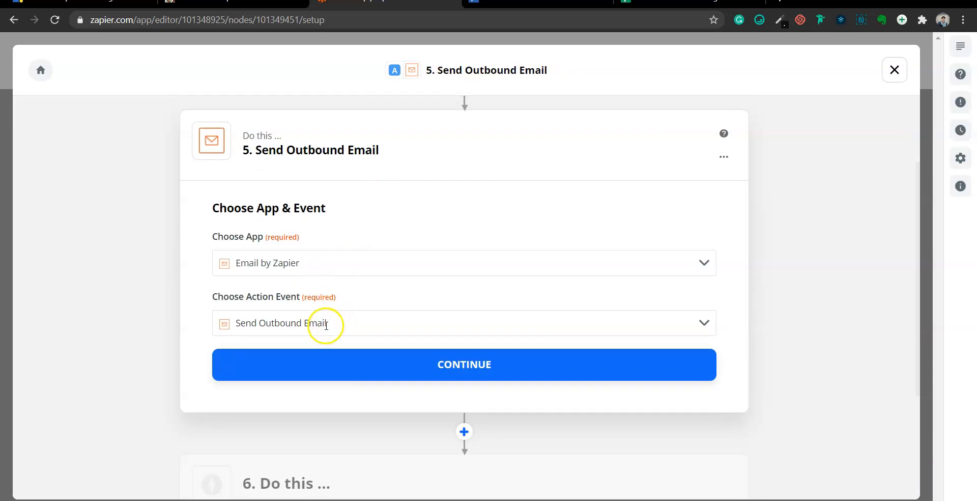
# Set the email recipient to the customer's email from the Catch Hook data
pyautogui.click(462, 363)
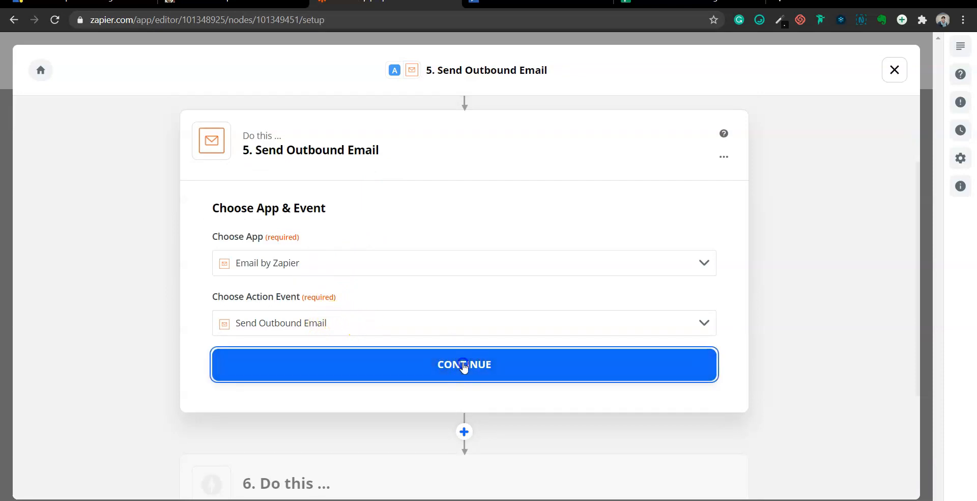
pyautogui.click(266, 286)
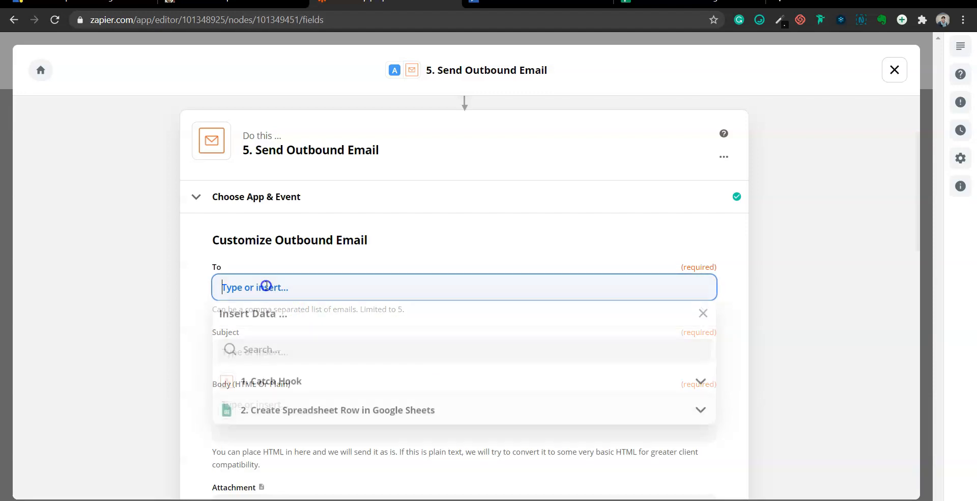
pyautogui.click(272, 385)
pyautogui.click(284, 356)
pyautogui.write('email')
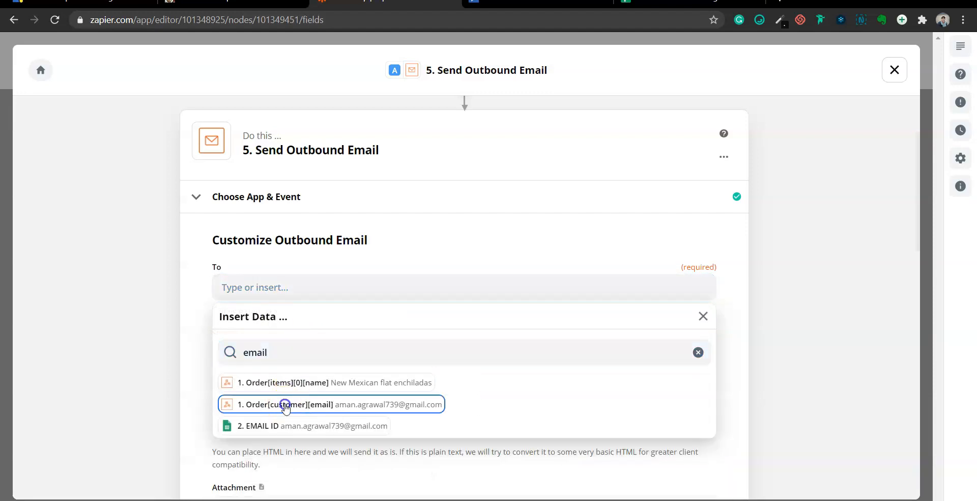
pyautogui.click(286, 401)
# Write the subject 'Your order for <item name> is confirmed' using the addon name field
pyautogui.click(275, 346)
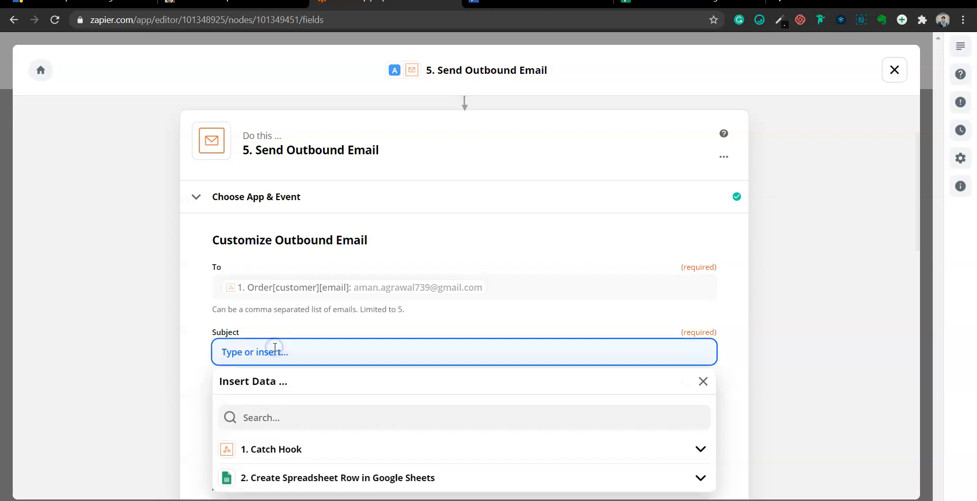
pyautogui.write('Your order for')
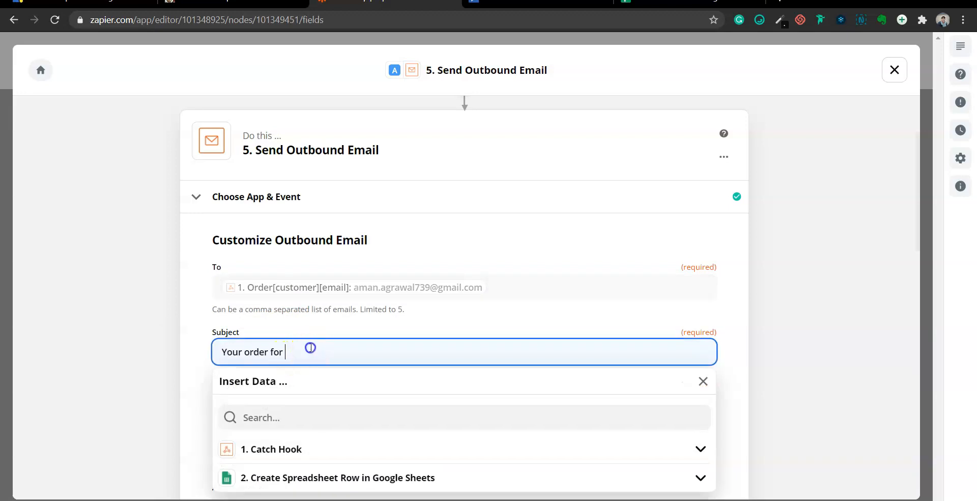
pyautogui.scroll(-2, 311, 348)
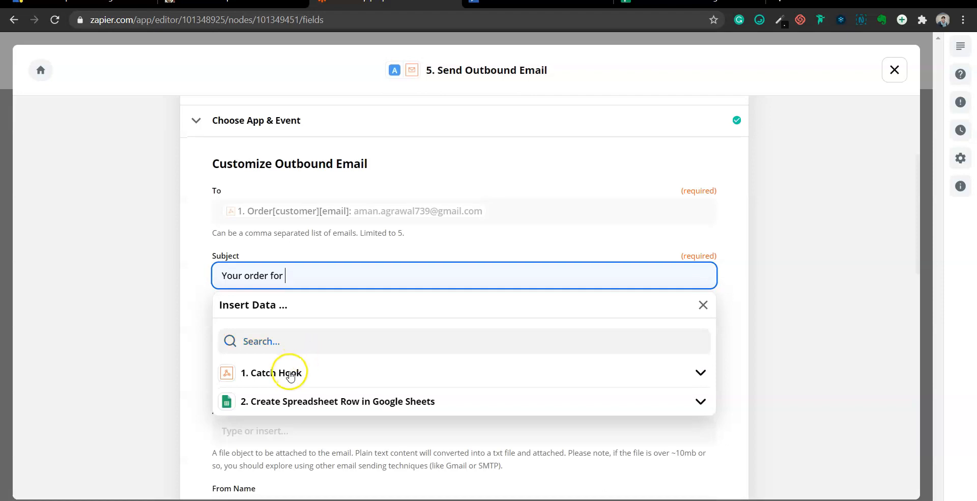
pyautogui.click(299, 341)
pyautogui.write('name')
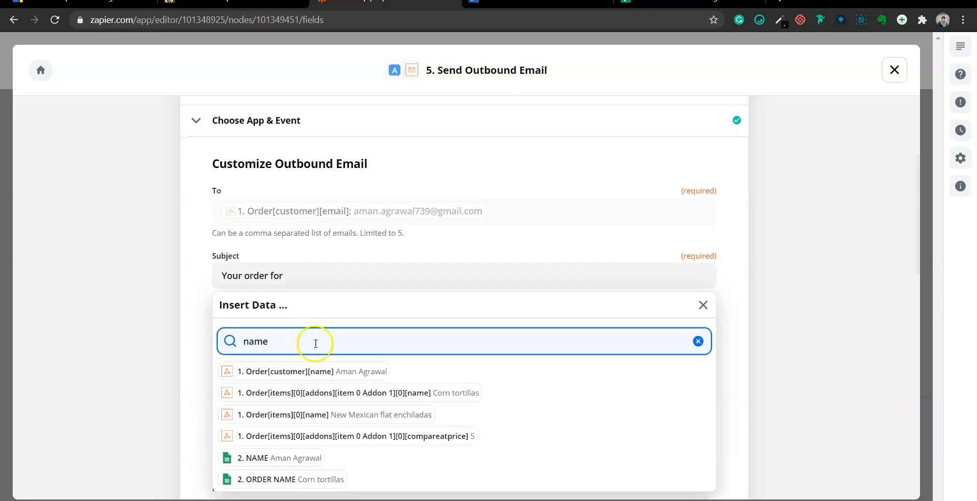
pyautogui.click(315, 393)
pyautogui.write('is confirmed')
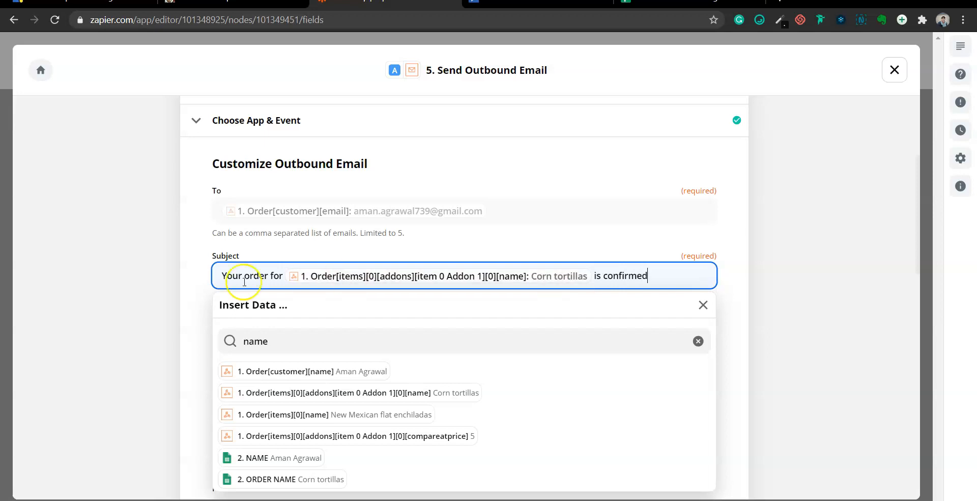
pyautogui.click(202, 296)
# Enter the body 'Thank you for shopping with us.' and save the email settings
pyautogui.scroll(-1, 264, 280)
pyautogui.click(268, 280)
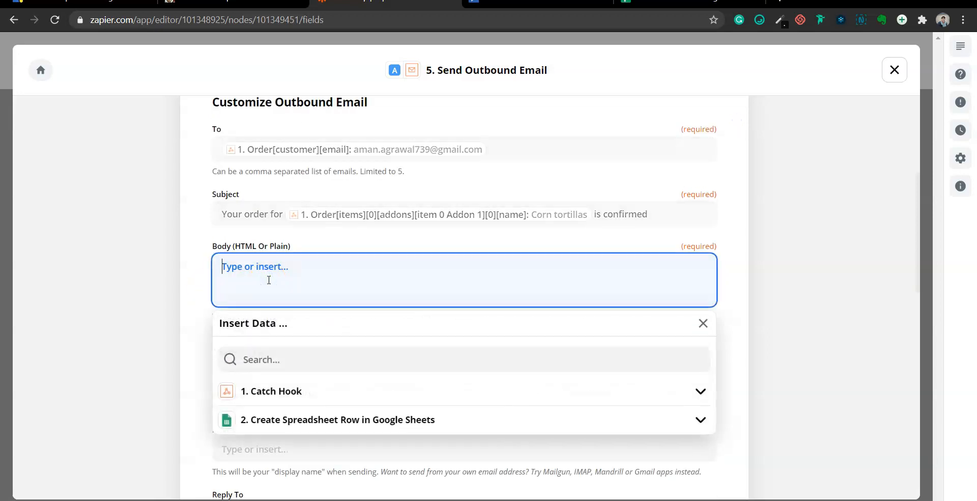
pyautogui.write('Thank you for shop')
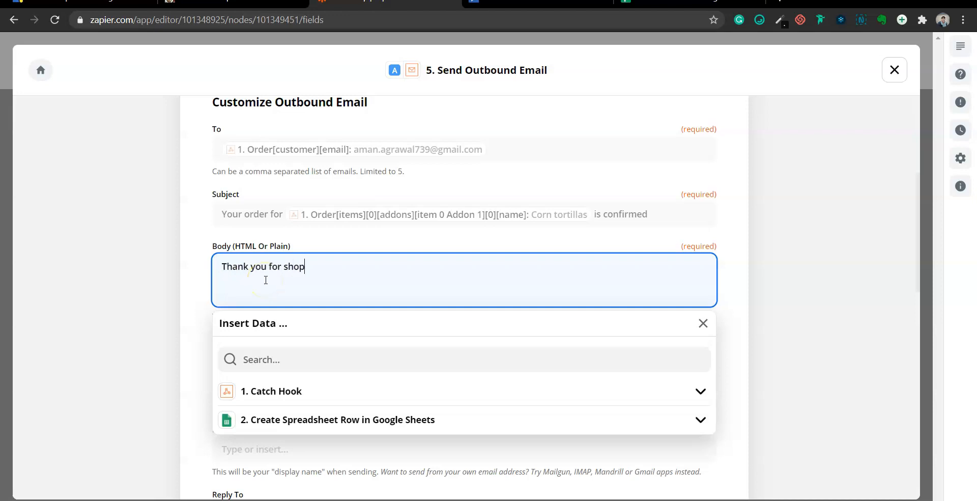
pyautogui.write('ping wiwt us.')
pyautogui.click(196, 298)
pyautogui.scroll(-6, 334, 366)
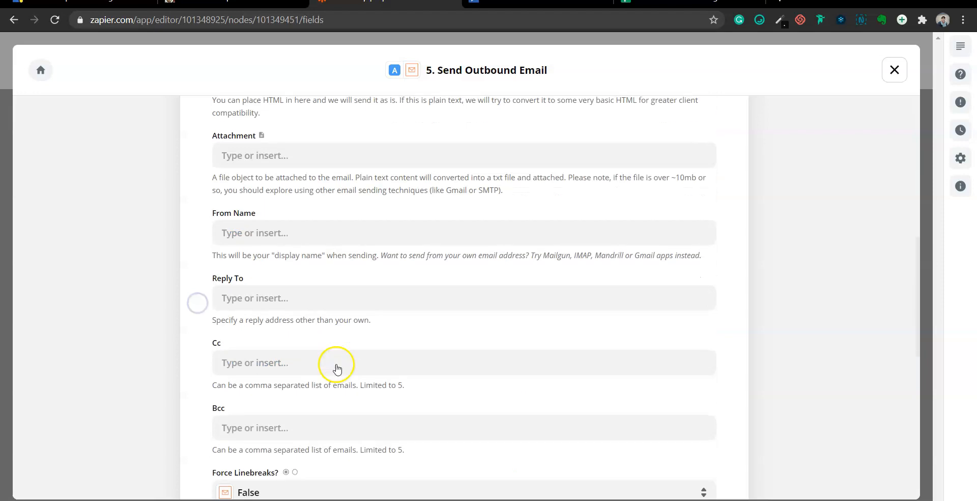
pyautogui.scroll(-3, 336, 367)
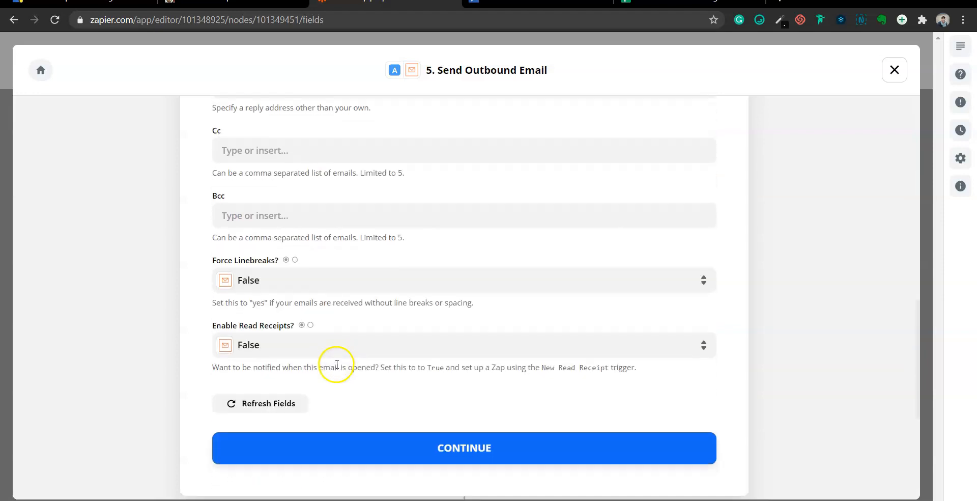
pyautogui.click(468, 391)
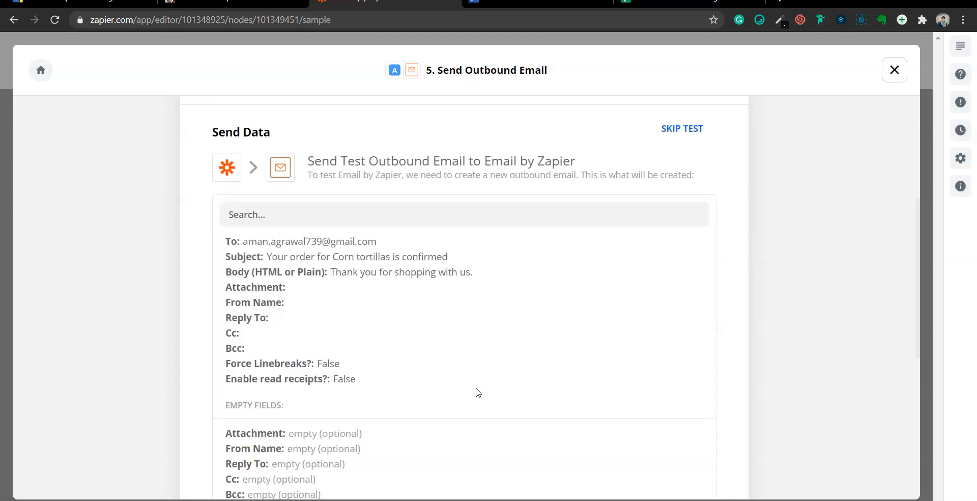
# Review the Send Data test preview, then close the PENDING path editor
pyautogui.scroll(-3, 477, 393)
pyautogui.scroll(-2, 477, 393)
pyautogui.scroll(4, 477, 392)
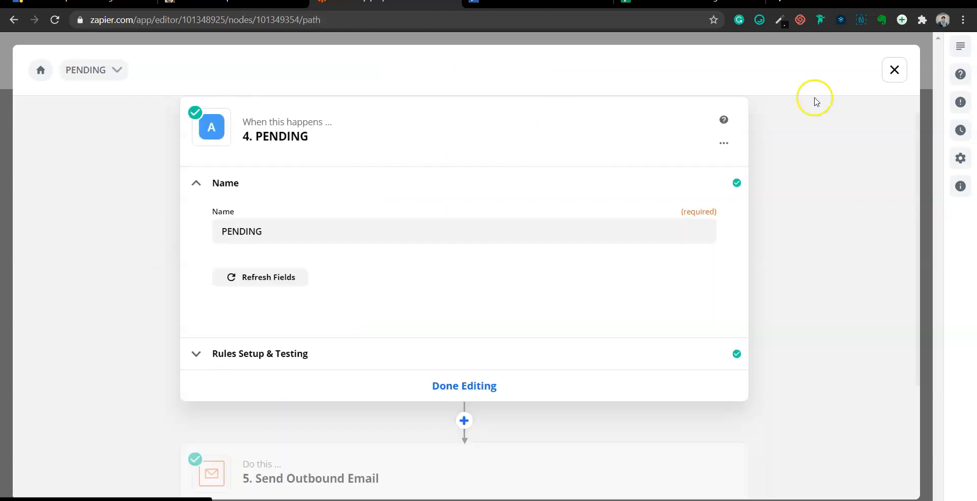
pyautogui.click(897, 70)
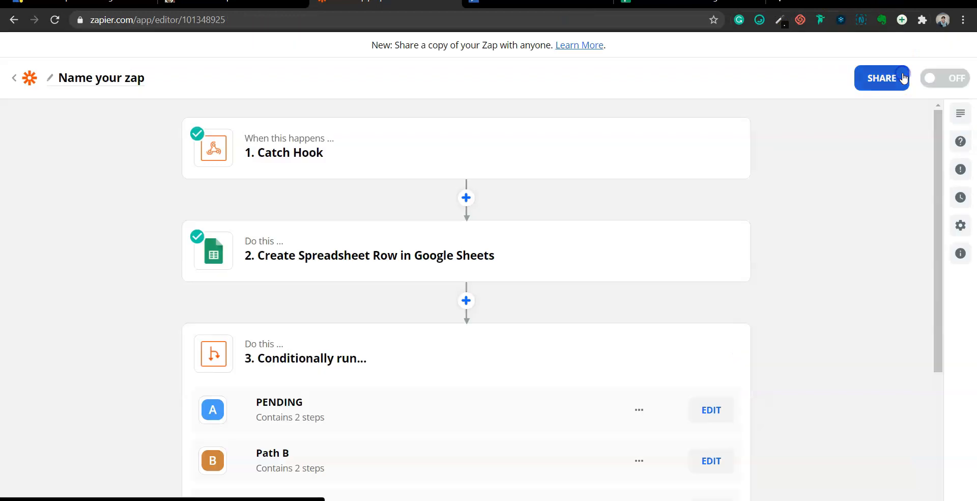
# Change the second path's name from Path B to 'ready' and save it
pyautogui.scroll(-4, 524, 266)
pyautogui.click(715, 262)
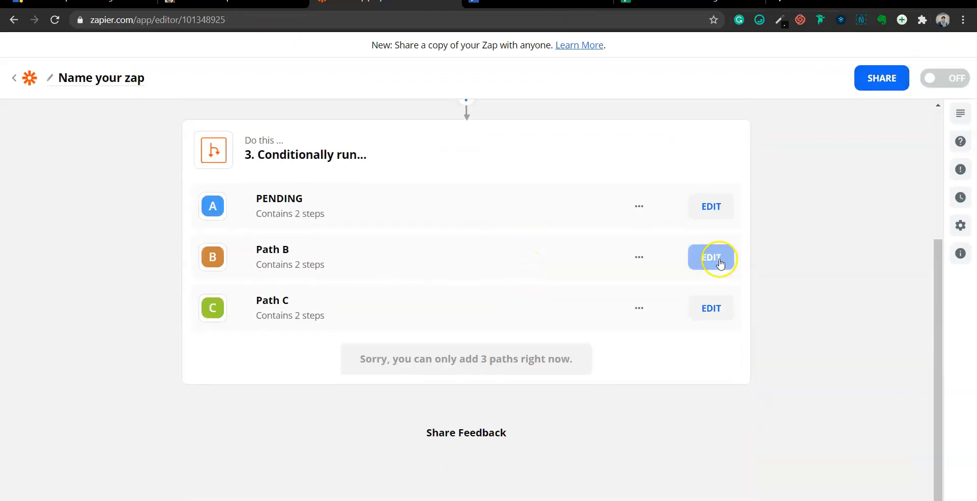
pyautogui.tripleClick(245, 241)
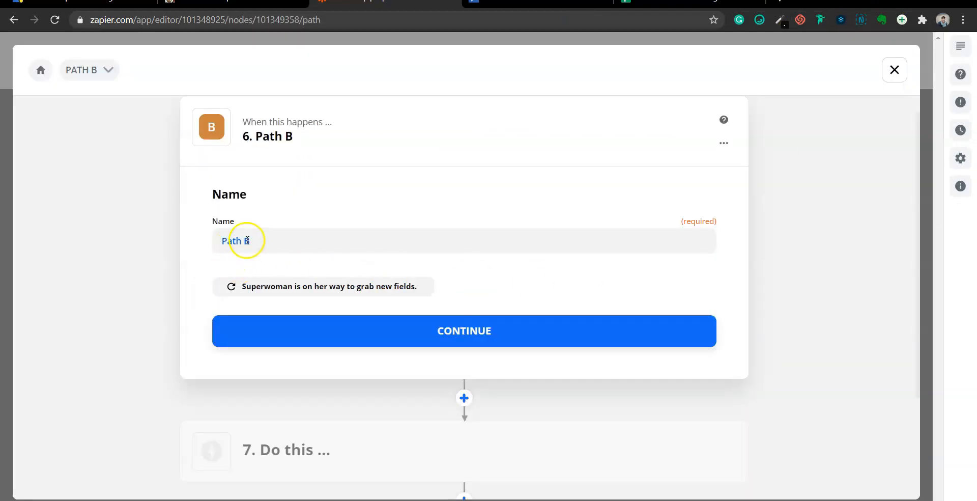
pyautogui.write('ready')
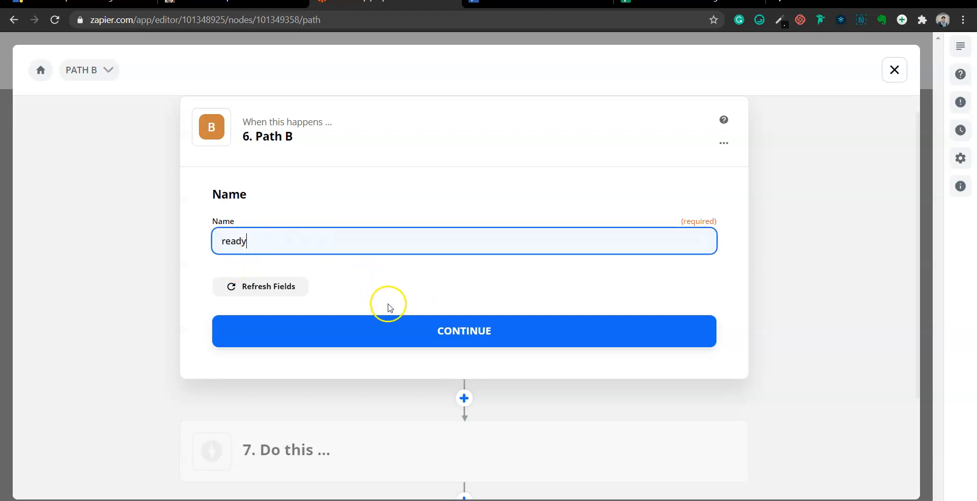
pyautogui.click(394, 326)
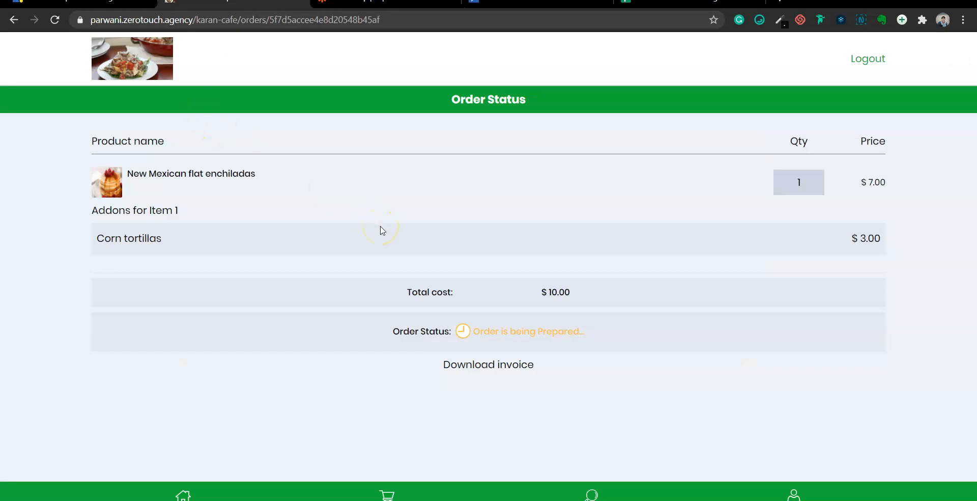
# Mark ZeroTouch order ORD7 as Ready, then return to the Zapier editor
pyautogui.click(81, 2)
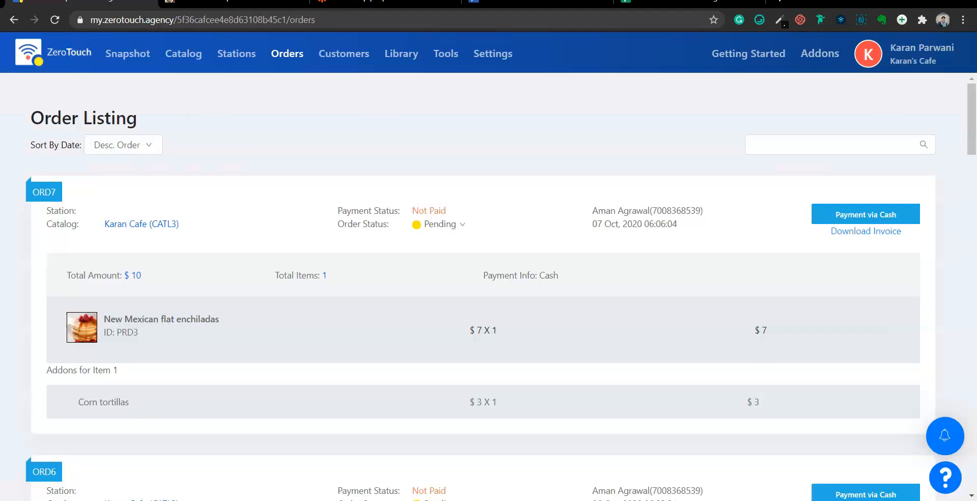
pyautogui.click(463, 227)
pyautogui.click(484, 244)
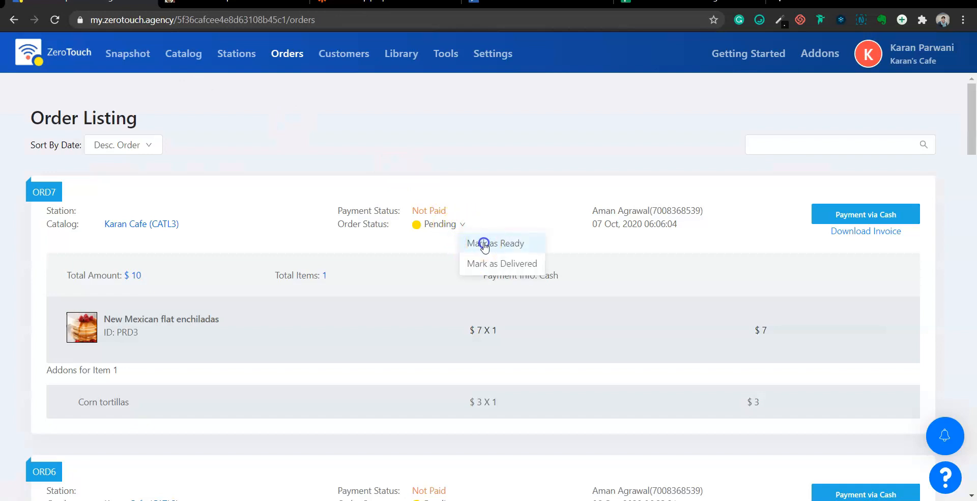
pyautogui.click(583, 186)
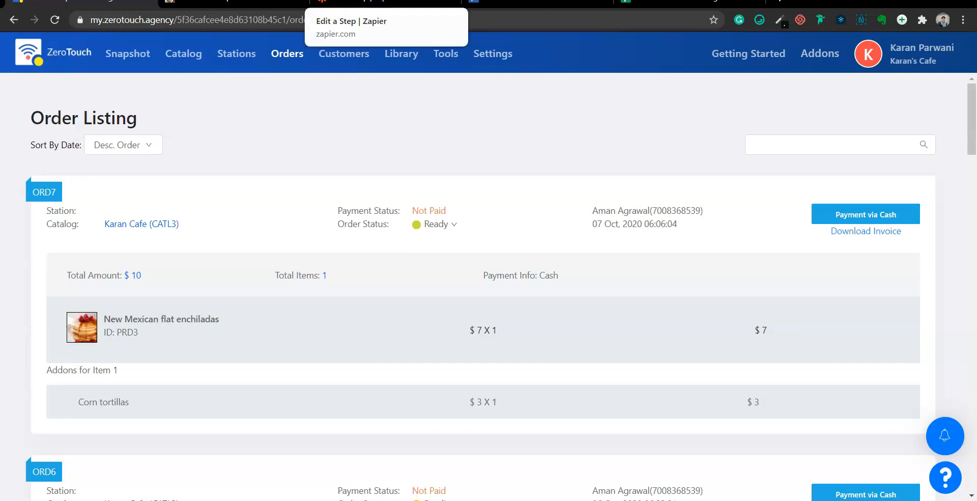
pyautogui.click(382, 4)
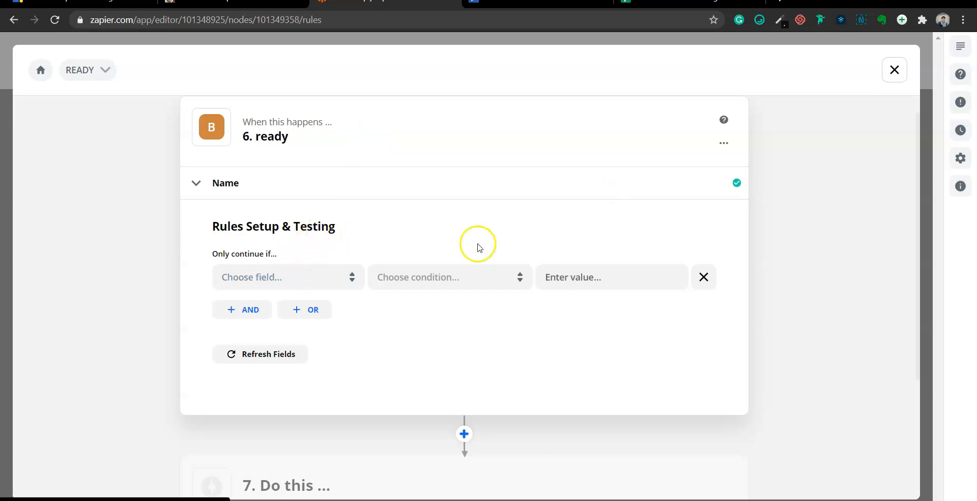
# Set the ready path's rule field to the Catch Hook's Order[order Status]
pyautogui.scroll(1, 317, 220)
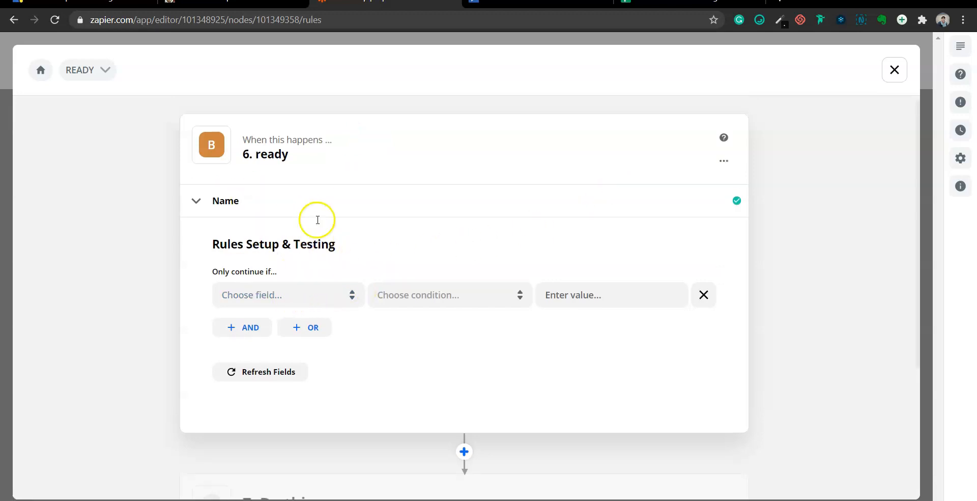
pyautogui.click(265, 294)
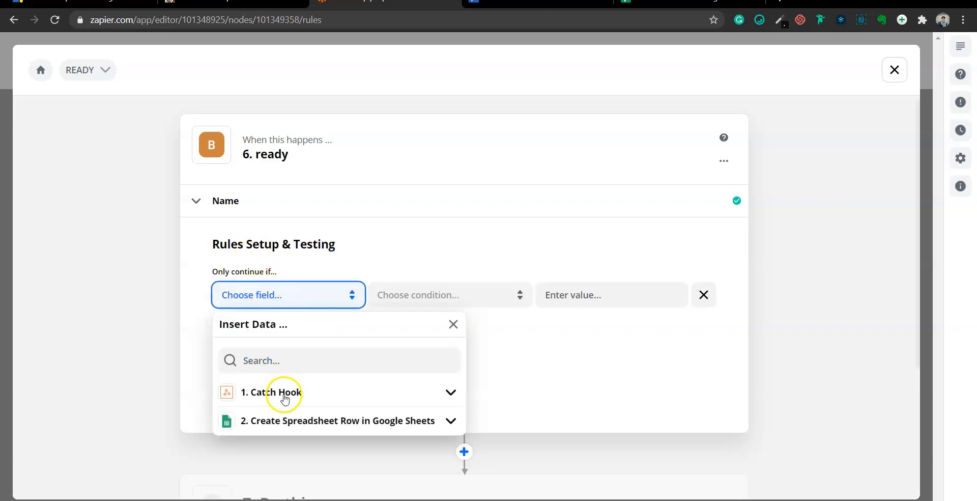
pyautogui.click(284, 397)
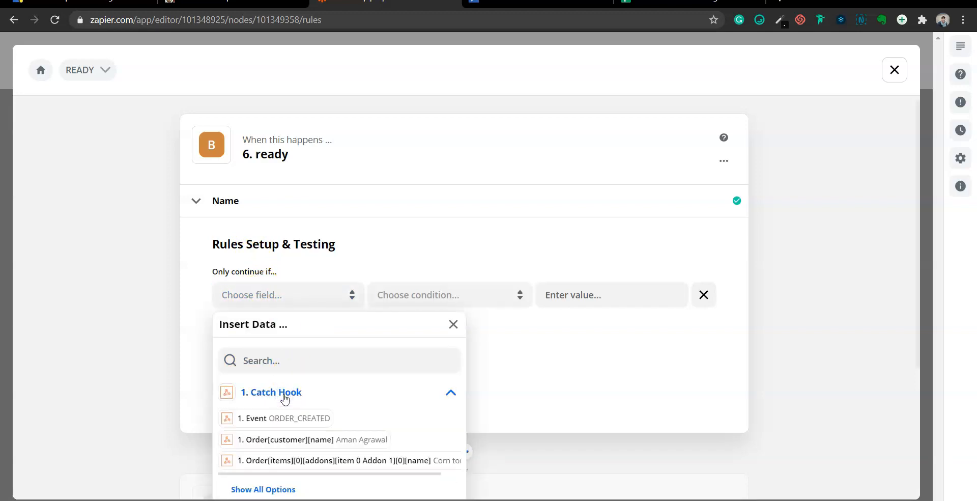
pyautogui.click(300, 361)
pyautogui.write('stat')
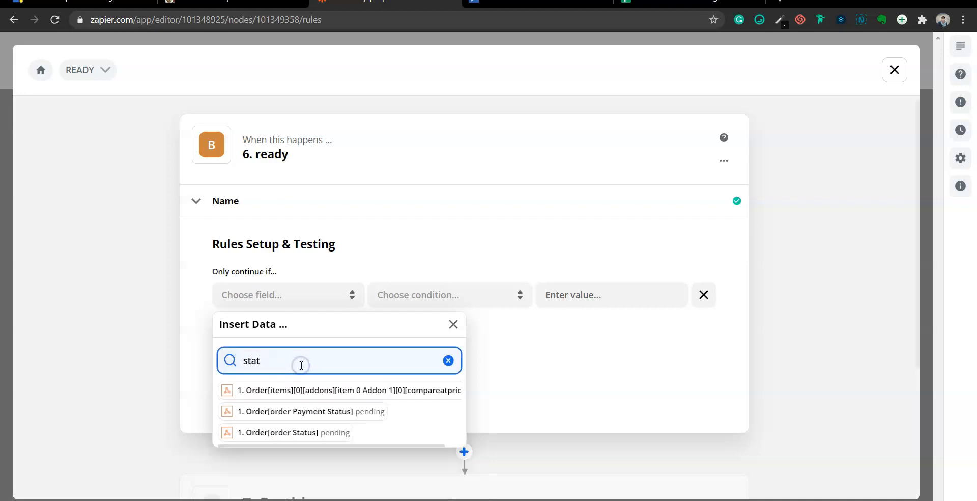
pyautogui.click(306, 432)
# Make the rule condition (Text) Contains with the value 'ready'
pyautogui.click(414, 298)
pyautogui.click(427, 328)
pyautogui.click(620, 293)
pyautogui.write('ready')
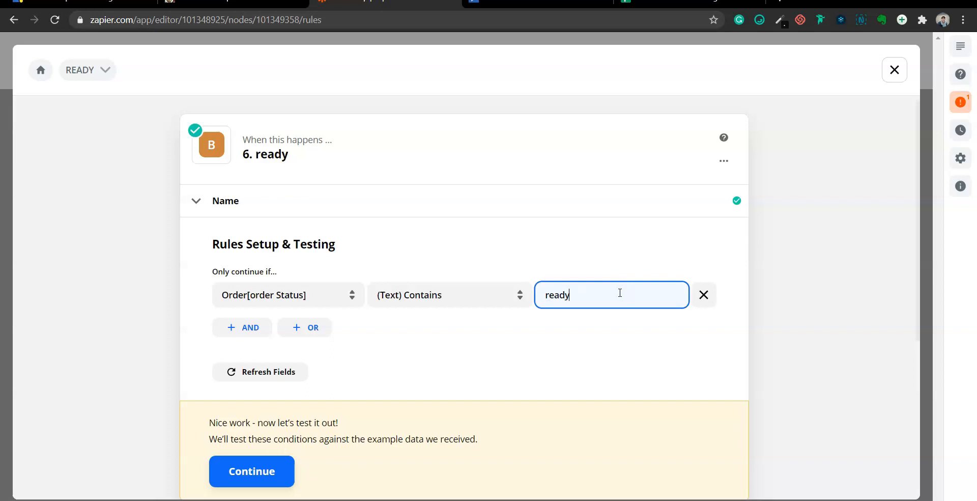
pyautogui.click(567, 337)
pyautogui.scroll(-3, 509, 342)
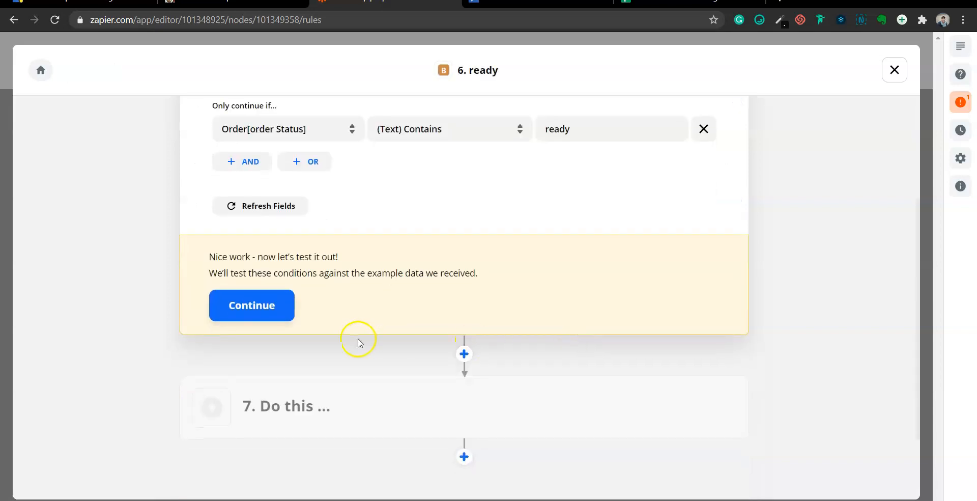
pyautogui.click(493, 399)
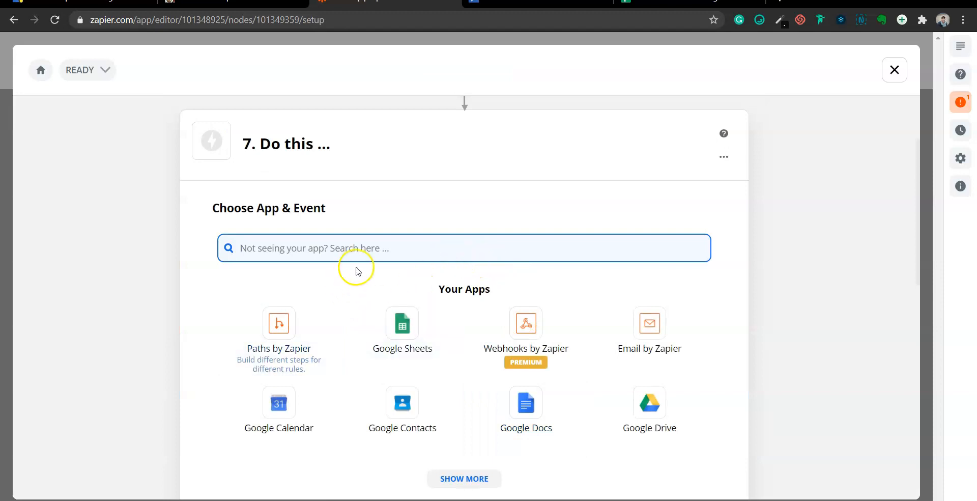
# Make step 7 an Email by Zapier Send Outbound Email addressed to the customer's email
pyautogui.write('email')
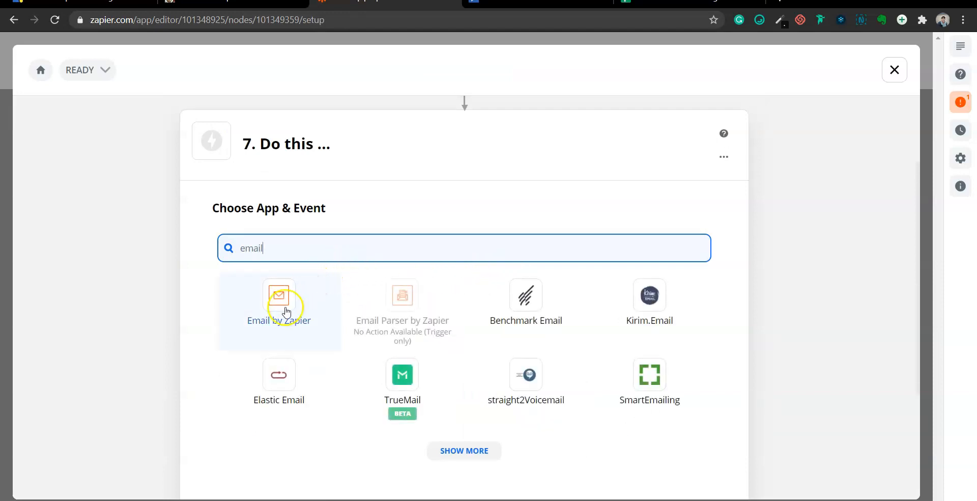
pyautogui.click(286, 312)
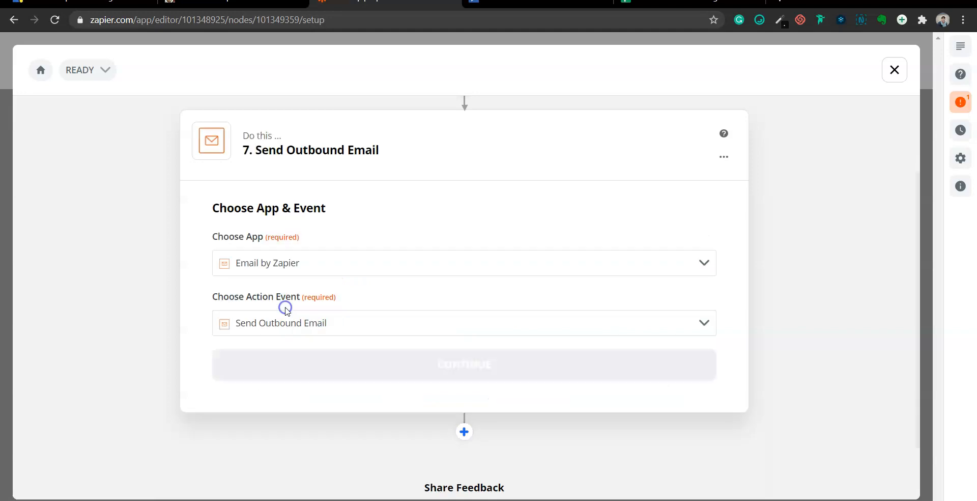
pyautogui.click(347, 365)
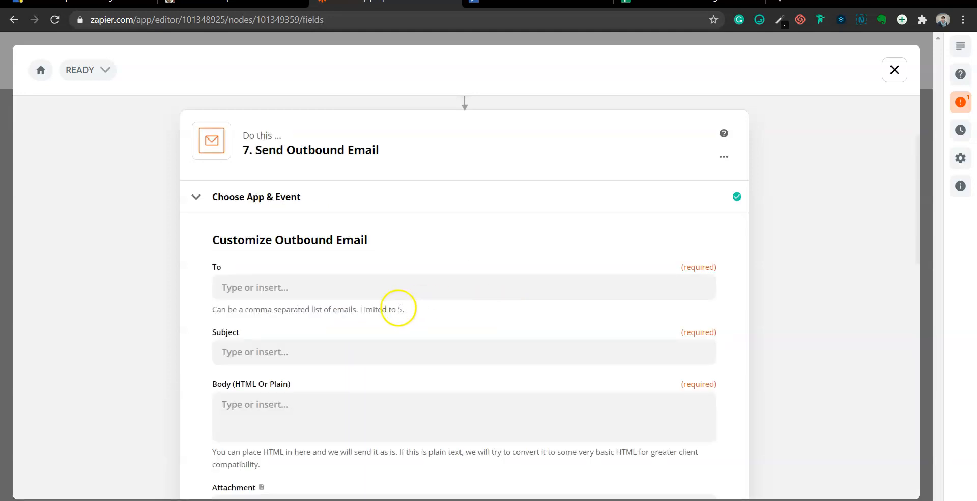
pyautogui.click(300, 286)
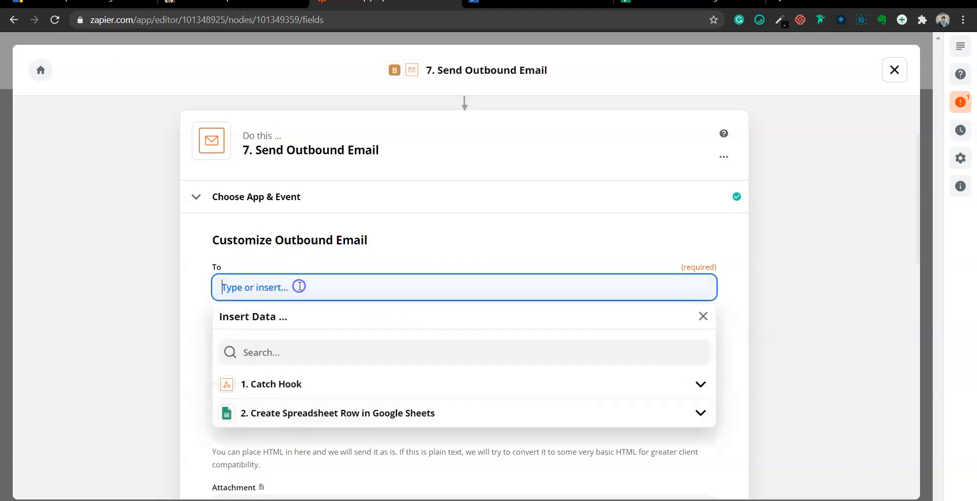
pyautogui.click(276, 350)
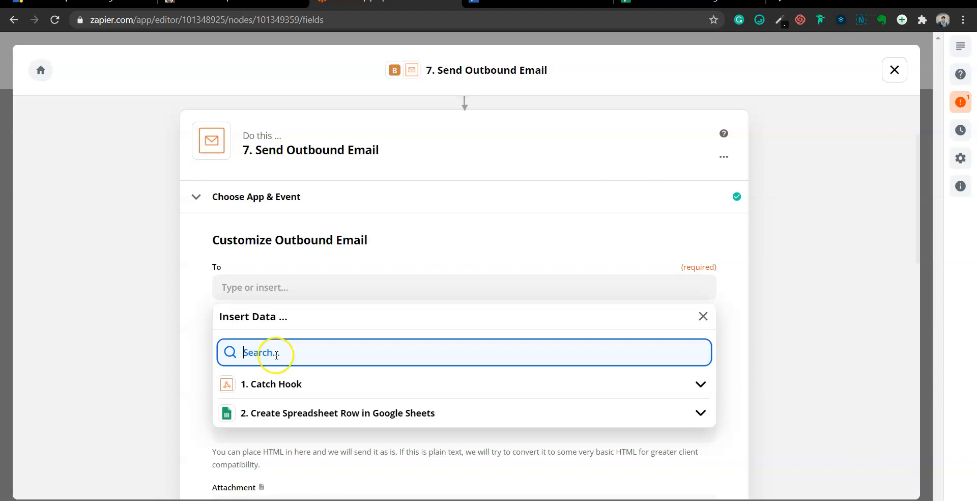
pyautogui.click(271, 378)
pyautogui.click(347, 352)
pyautogui.write('email')
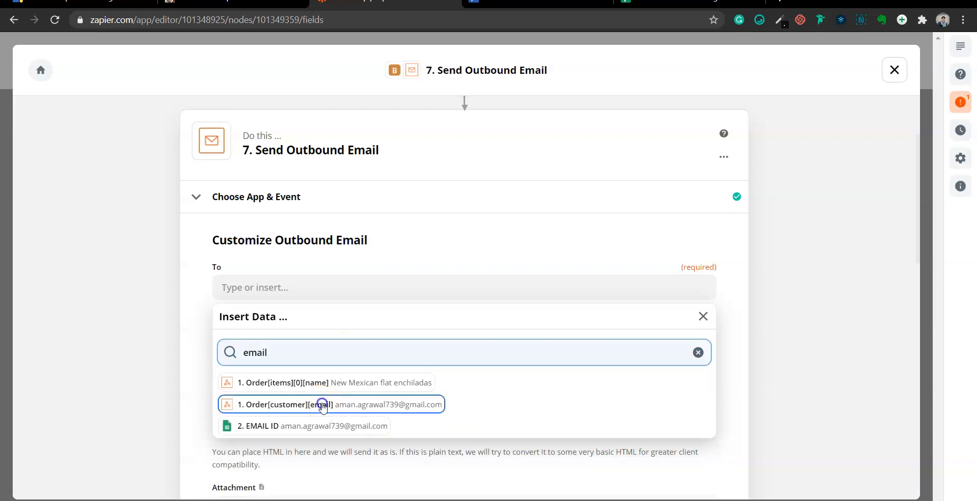
pyautogui.click(321, 342)
# Write the subject 'Your order for <item name> is now ready'
pyautogui.click(248, 350)
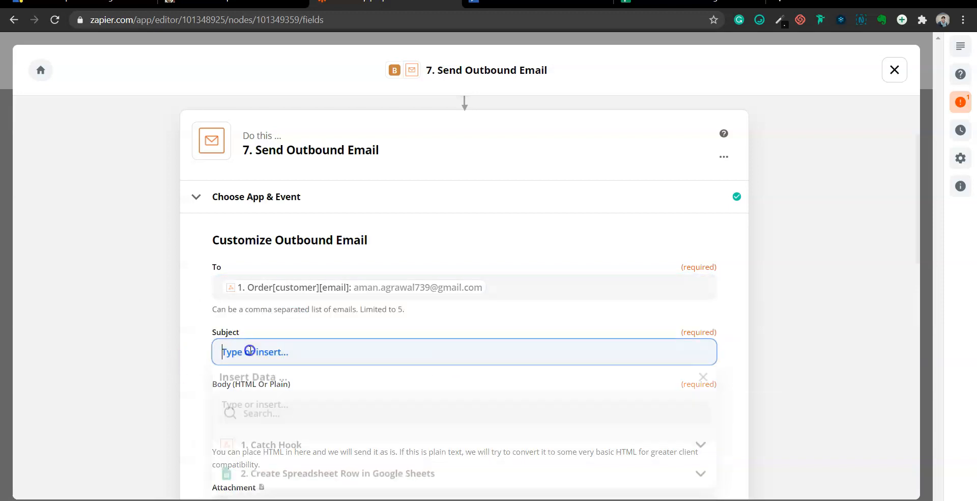
pyautogui.write('Your')
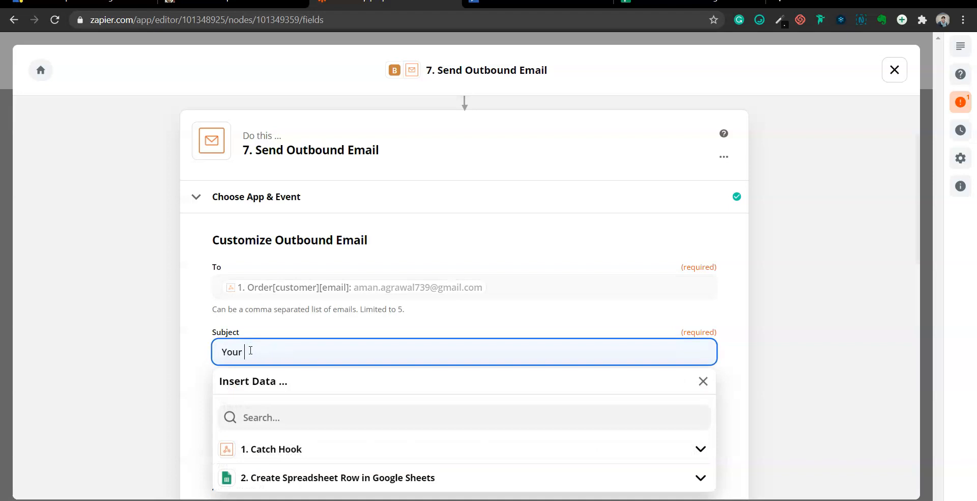
pyautogui.write(' order for')
pyautogui.click(258, 413)
pyautogui.write('name')
pyautogui.scroll(-1, 332, 471)
pyautogui.click(285, 442)
pyautogui.write('is now ready')
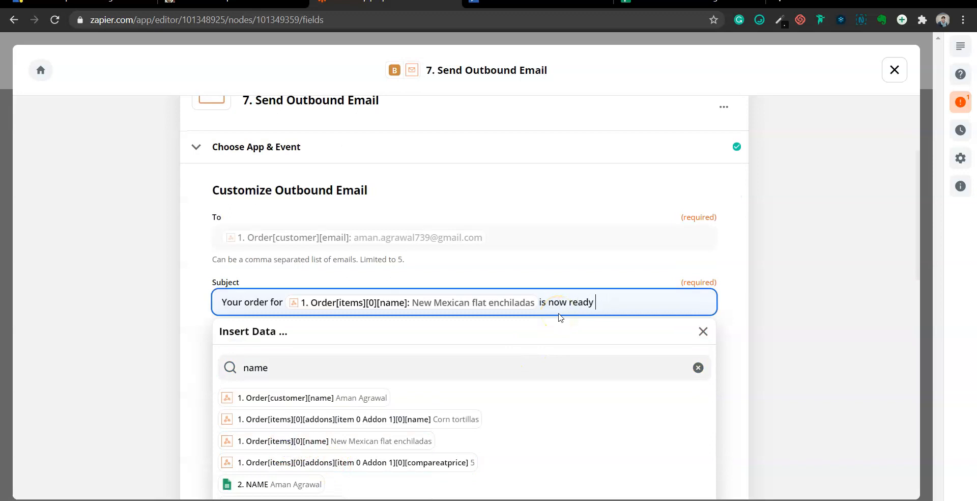
# Write a thank-you email body, then continue and send a test email
pyautogui.click(425, 370)
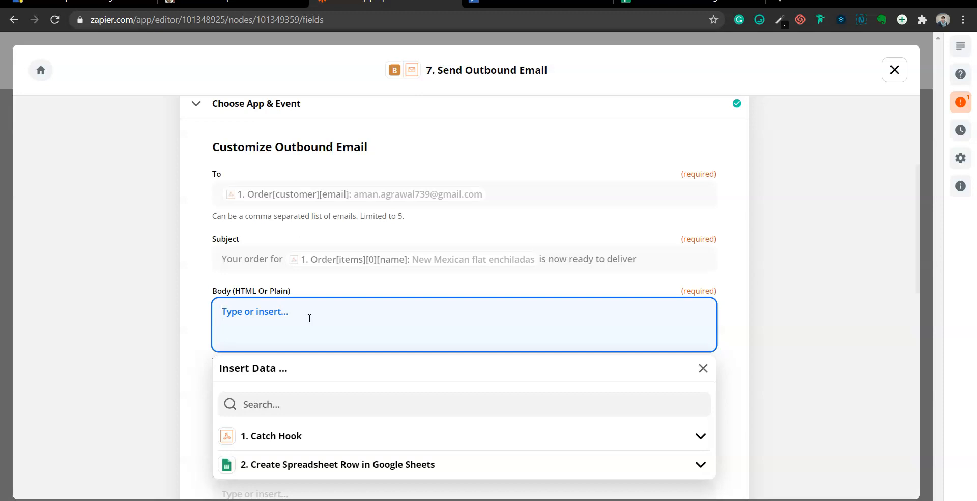
pyautogui.scroll(-1, 310, 318)
pyautogui.write('Thank you for shopping with us')
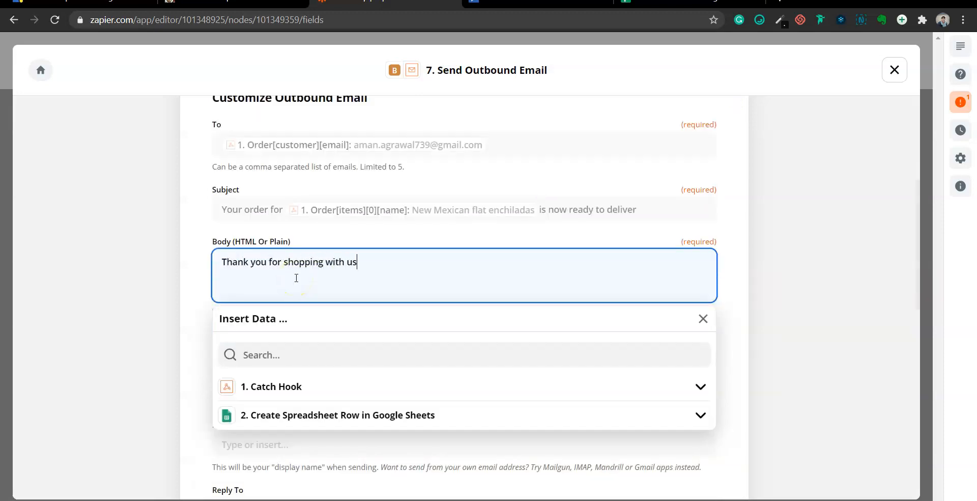
pyautogui.click(198, 258)
pyautogui.scroll(-12, 198, 258)
pyautogui.click(424, 310)
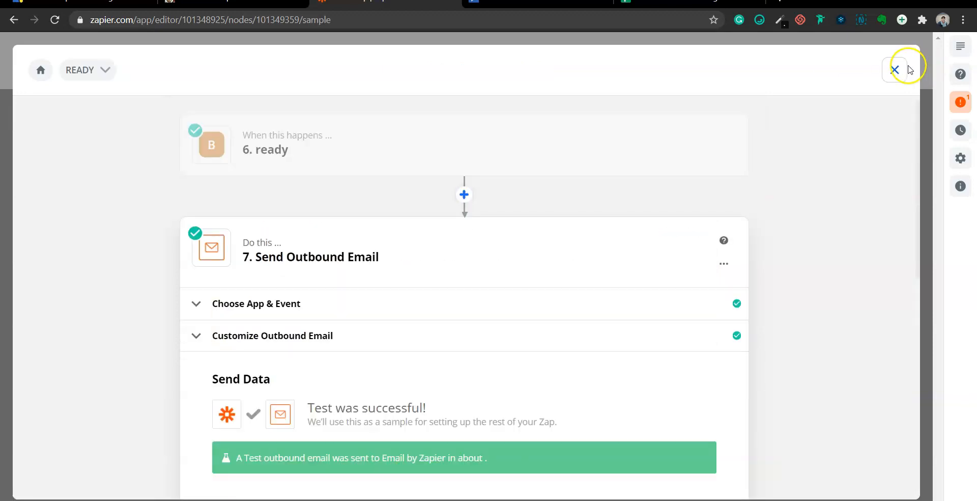
# Close the ready path, open Path C with its name selected, and open the order's status options
pyautogui.click(895, 70)
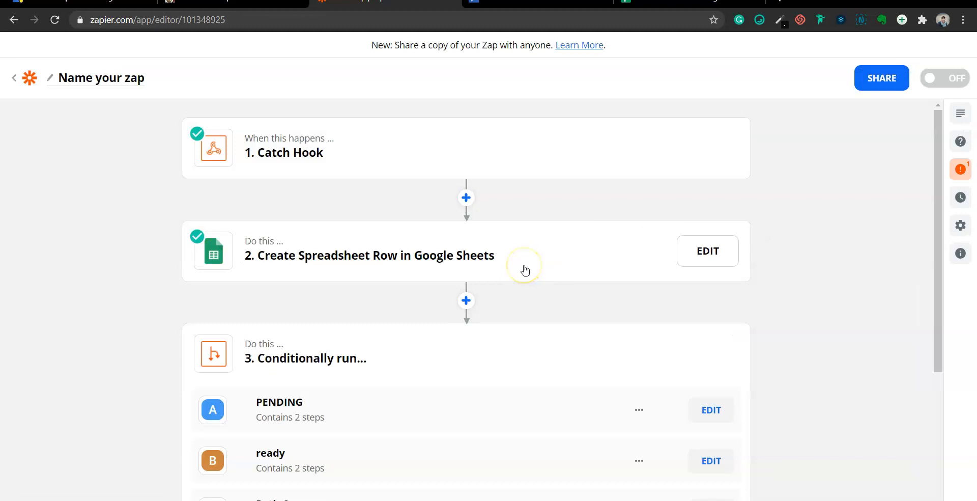
pyautogui.scroll(-4, 265, 291)
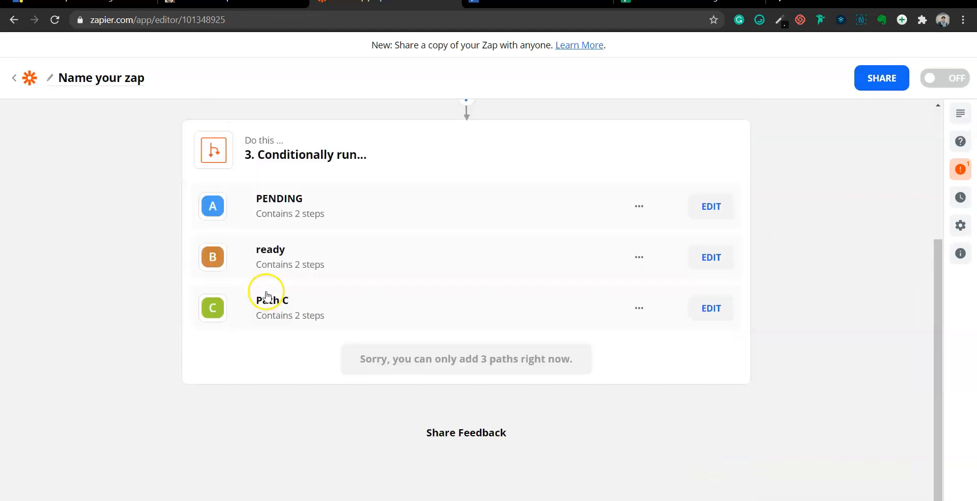
pyautogui.click(712, 309)
pyautogui.tripleClick(293, 237)
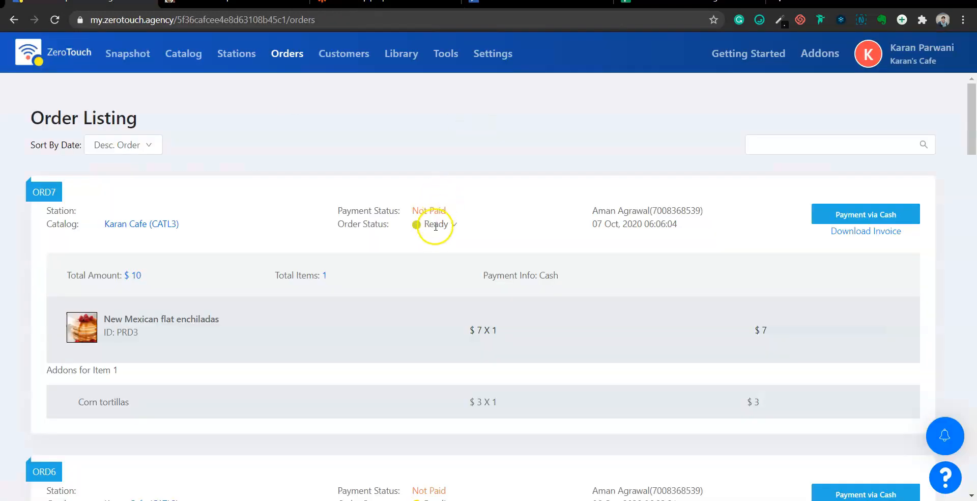
pyautogui.click(454, 225)
# Mark the ZeroTouch order delivered and rename Path C to 'Delivered'
pyautogui.click(484, 262)
pyautogui.click(584, 187)
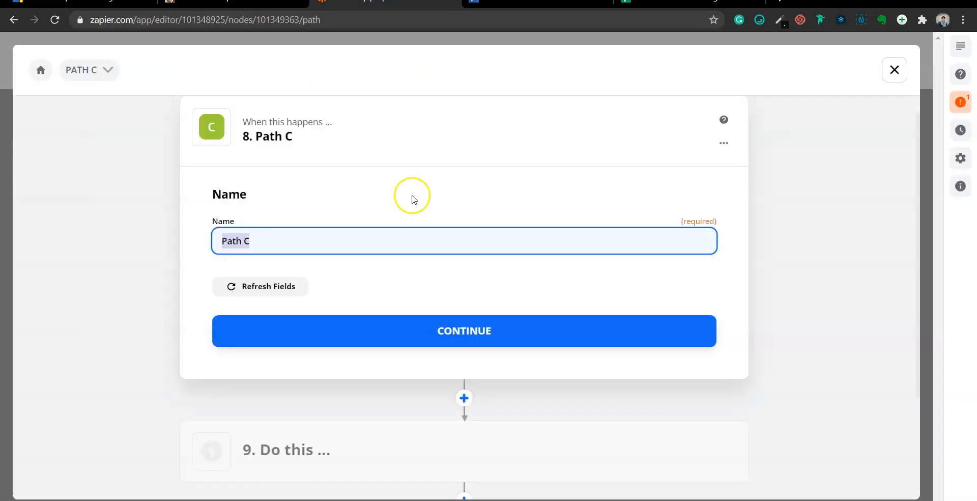
pyautogui.write('Delivered')
pyautogui.click(381, 294)
pyautogui.click(386, 339)
# Set the Delivered rule to Order[order Status] (Text) Contains 'delivered' and test it
pyautogui.click(295, 277)
pyautogui.write('ord')
pyautogui.click(301, 421)
pyautogui.click(441, 277)
pyautogui.click(440, 303)
pyautogui.click(566, 279)
pyautogui.write('delivered')
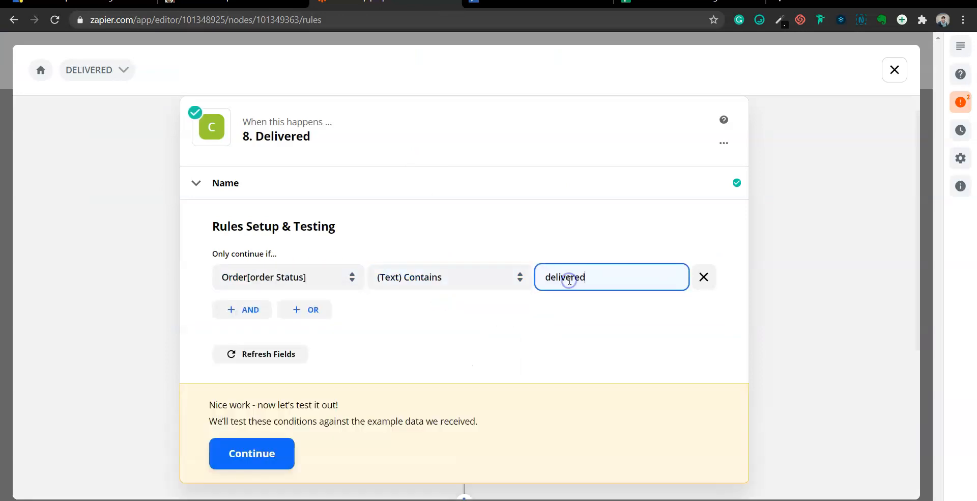
pyautogui.click(503, 321)
pyautogui.scroll(-3, 458, 336)
pyautogui.click(265, 294)
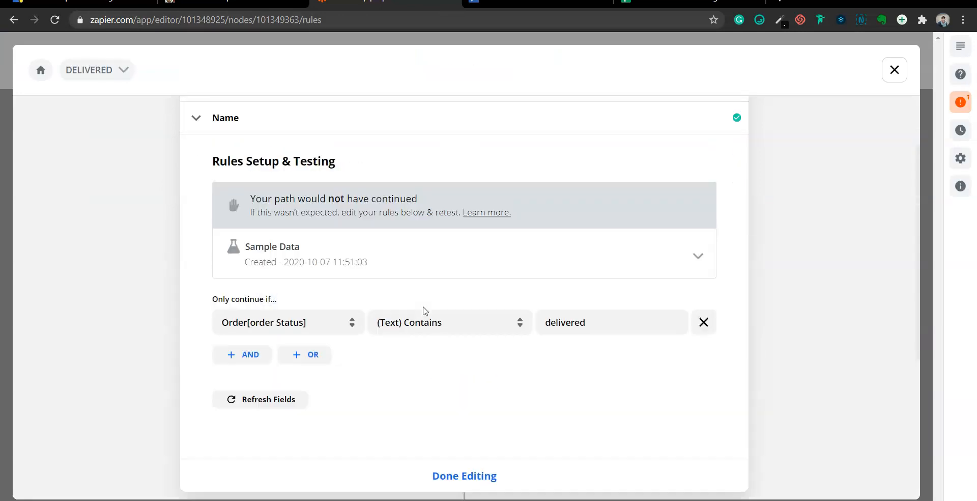
# Make step 9 an Email by Zapier Send Outbound Email to the customer's email
pyautogui.scroll(-3, 425, 310)
pyautogui.click(436, 372)
pyautogui.write('email')
pyautogui.click(277, 294)
pyautogui.click(312, 367)
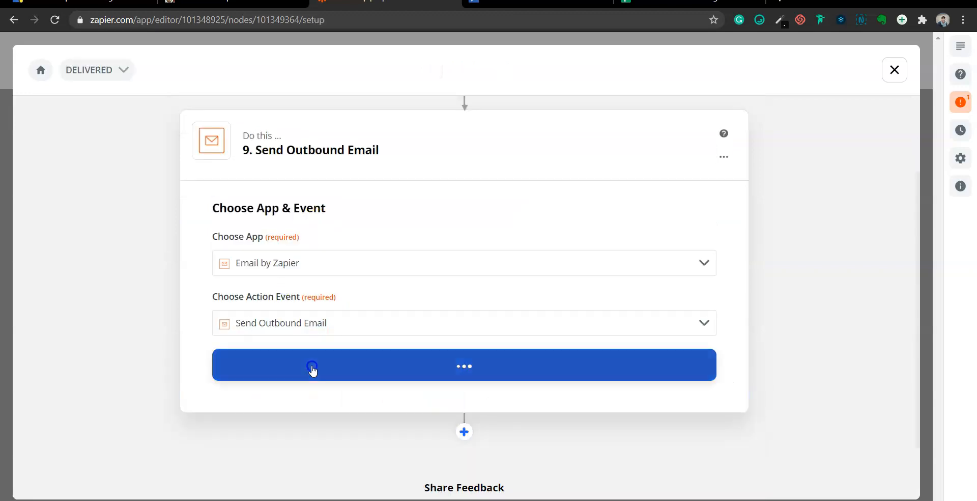
pyautogui.click(279, 288)
pyautogui.click(316, 403)
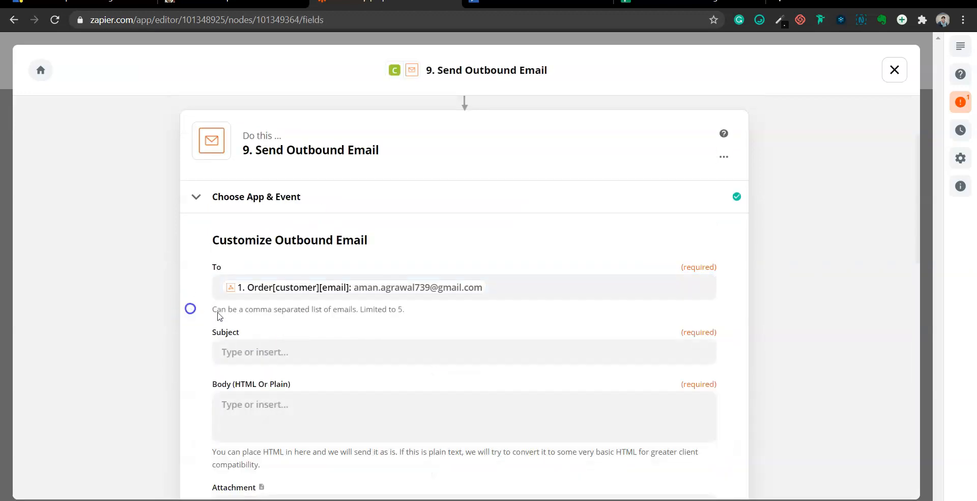
# Set subject 'Your order has been delivered' and body 'Thank you for shopping with us.'
pyautogui.click(254, 351)
pyautogui.write('Your order has been delivered')
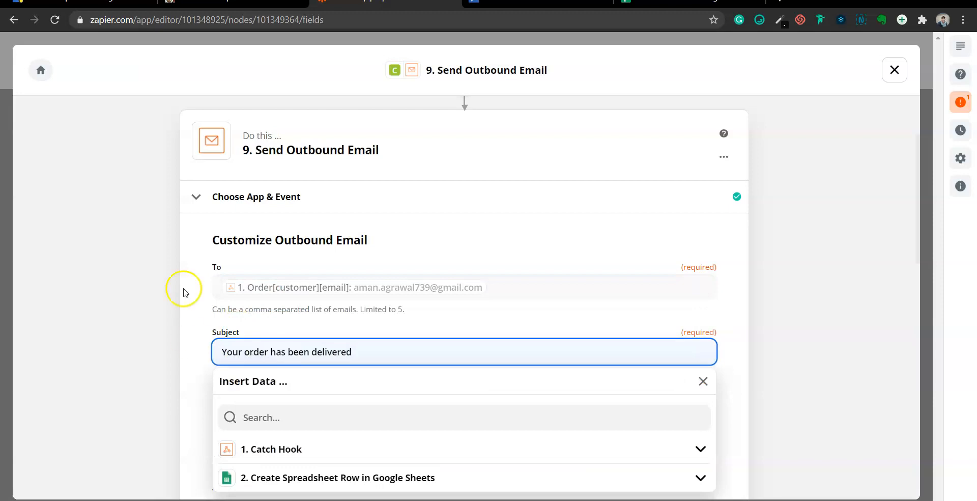
pyautogui.press('Tab')
pyautogui.write('Thank you for shopping with')
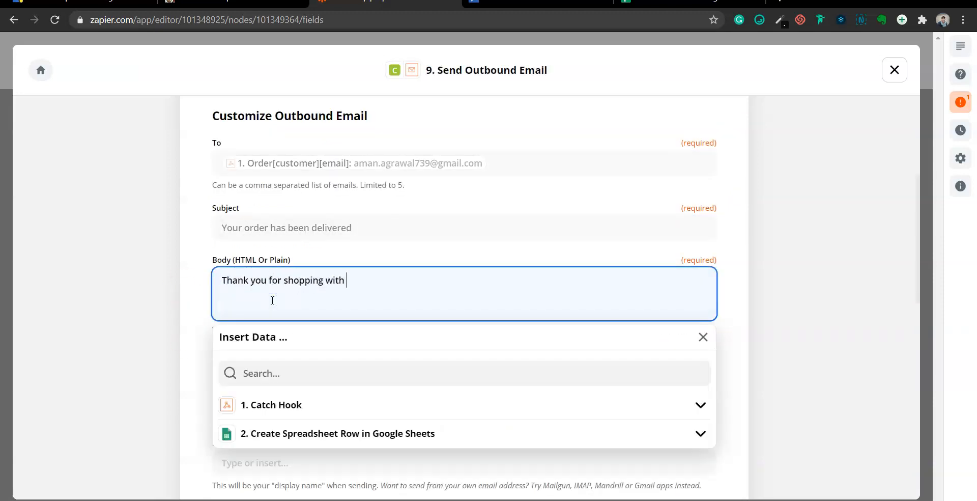
pyautogui.write('us.')
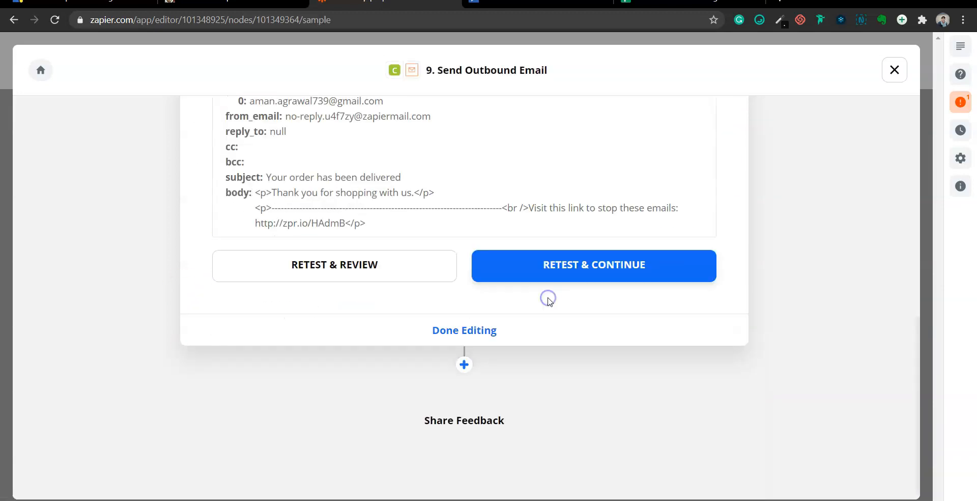
pyautogui.click(41, 70)
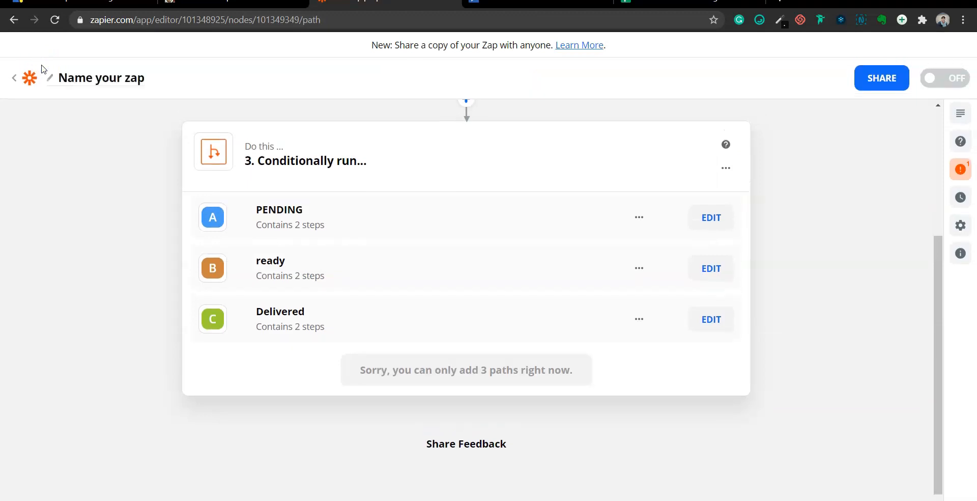
pyautogui.click(15, 80)
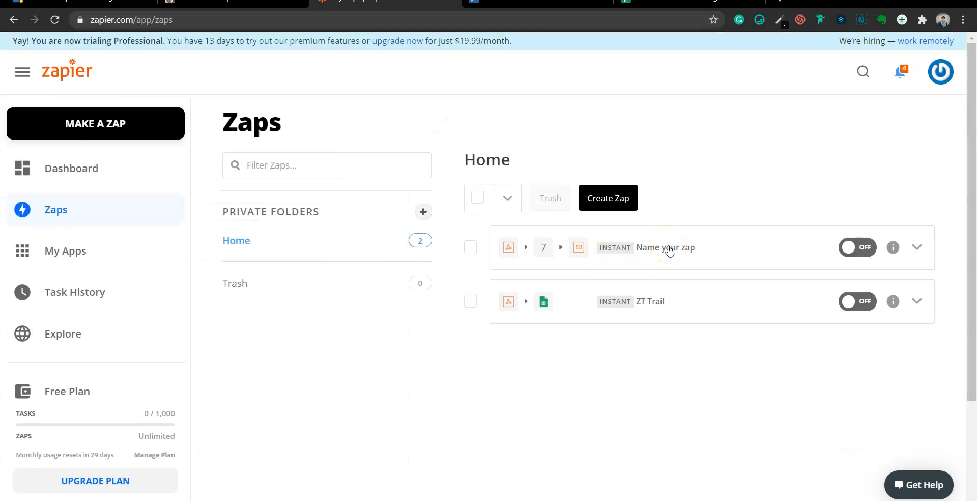
pyautogui.click(669, 249)
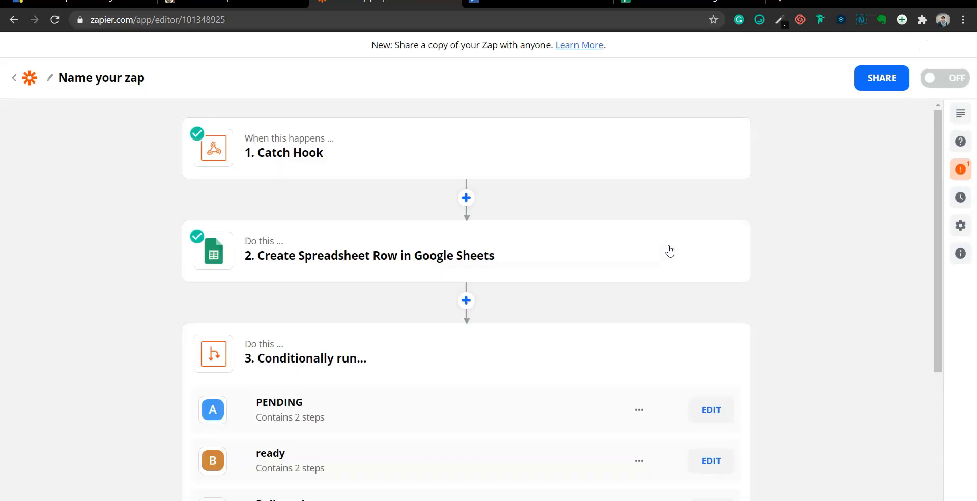
pyautogui.scroll(-4, 669, 249)
pyautogui.click(376, 208)
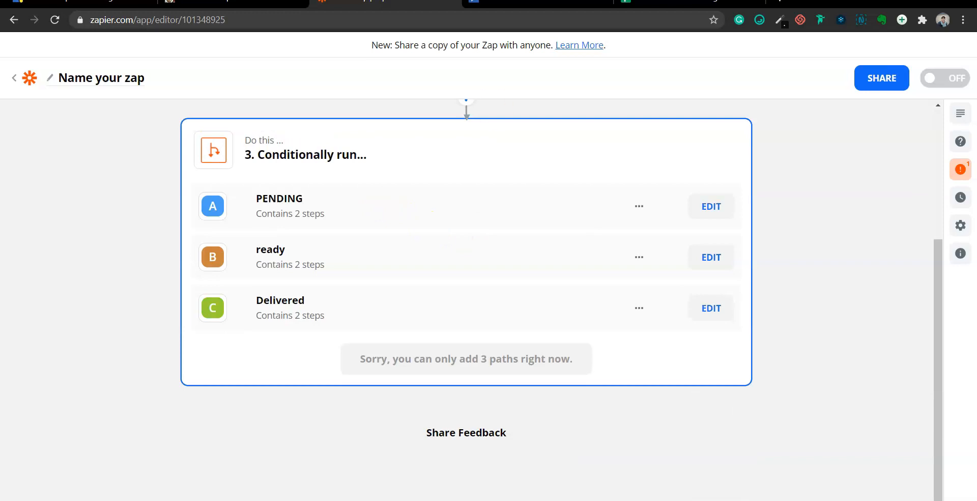
# Google 'sms horizon' in a new tab, then return to the Zapier zap editor
pyautogui.hotkey('ctrl', 't')
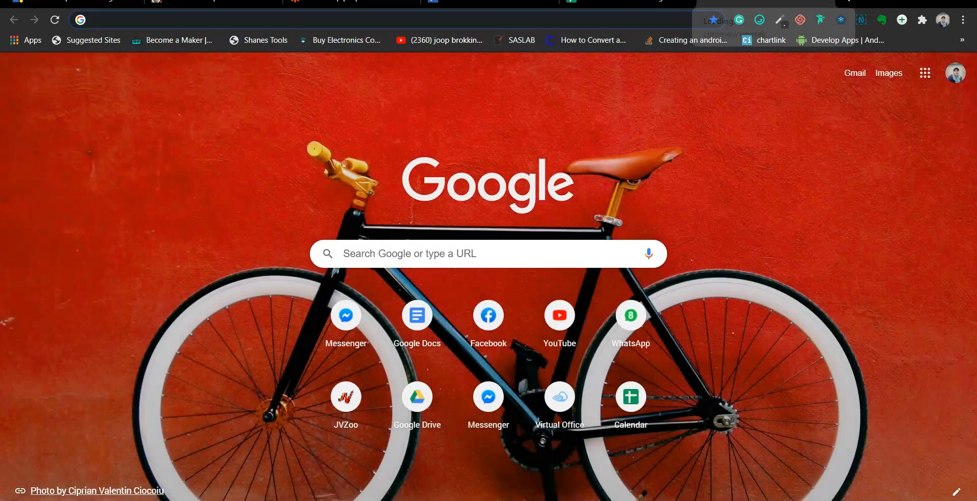
pyautogui.write('sms ')
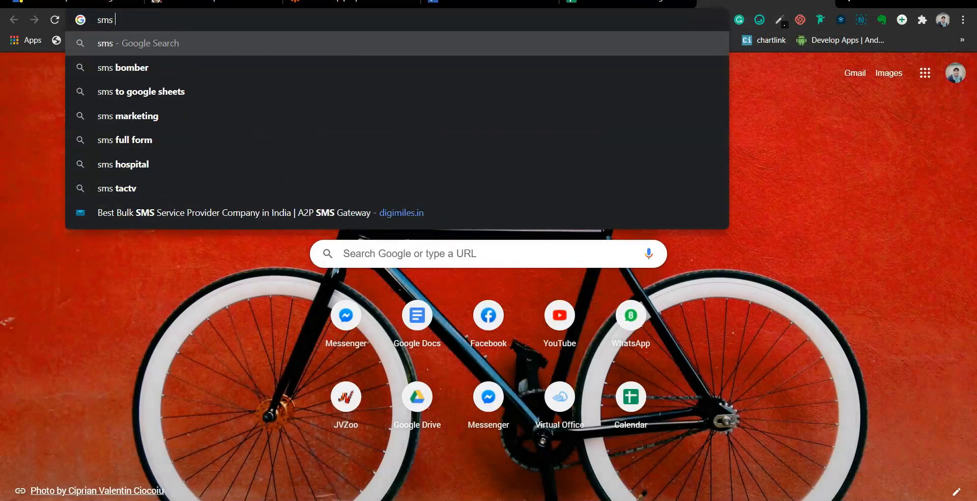
pyautogui.write('horizon')
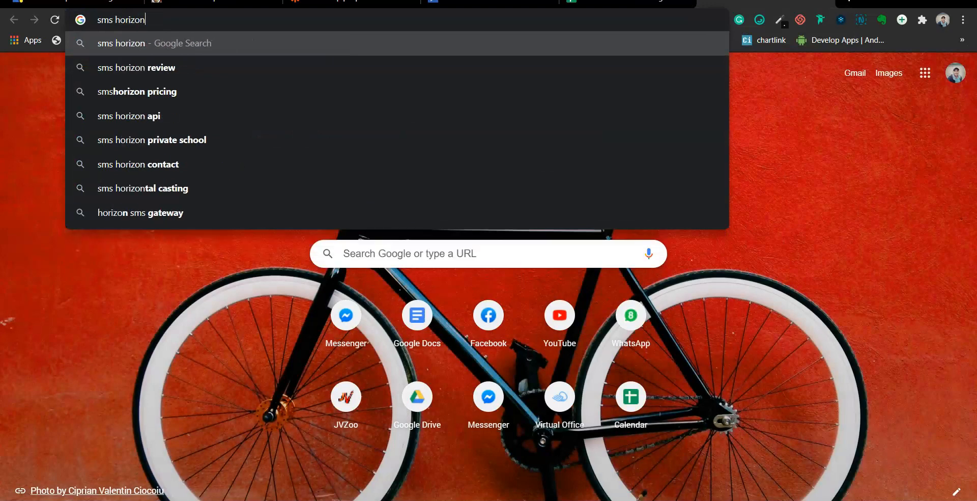
pyautogui.press('Return')
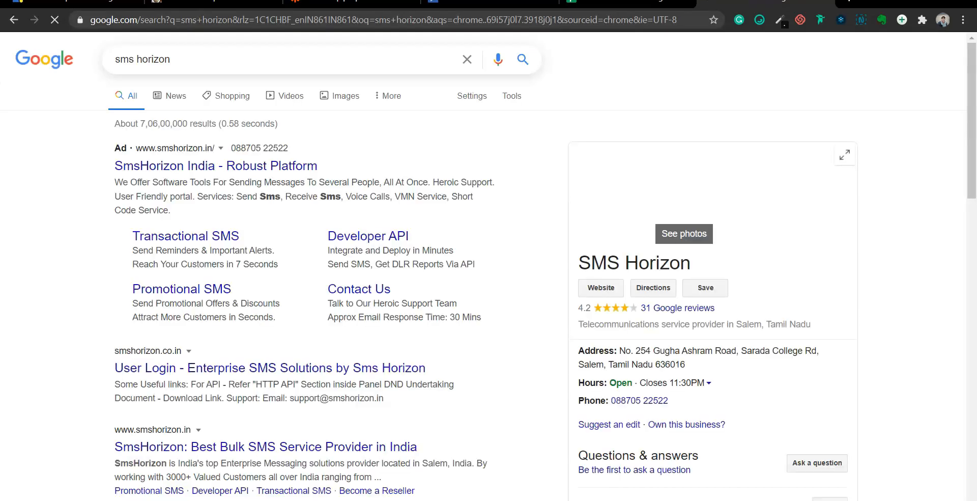
pyautogui.click(351, 1)
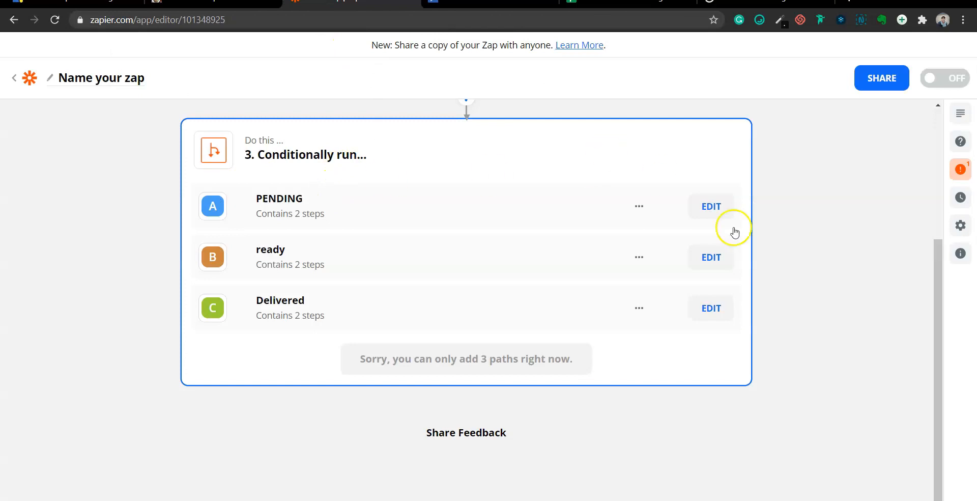
# Open the PENDING path and add a new step after its Send Outbound Email
pyautogui.click(723, 203)
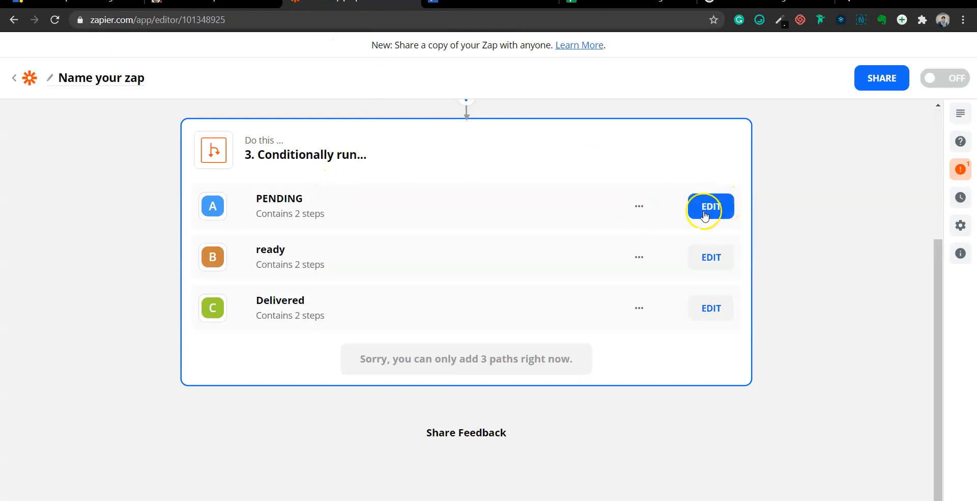
pyautogui.click(705, 215)
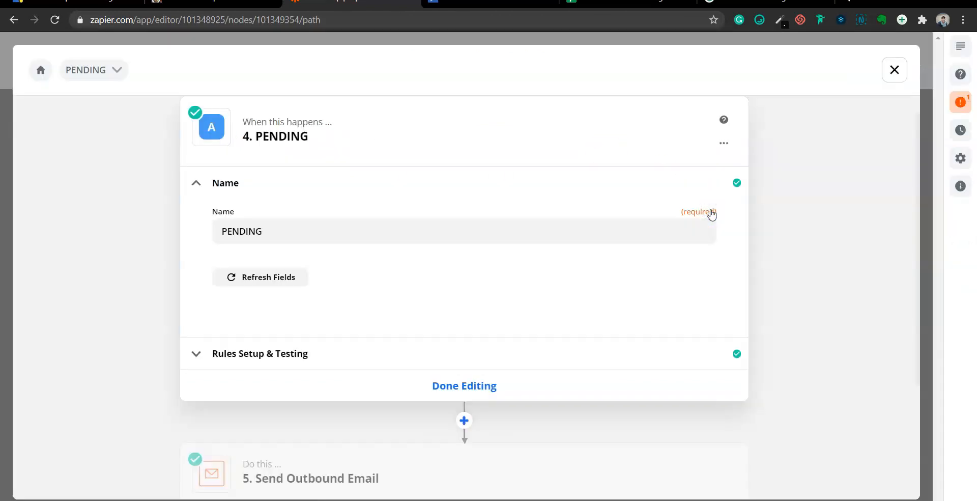
pyautogui.scroll(-3, 421, 356)
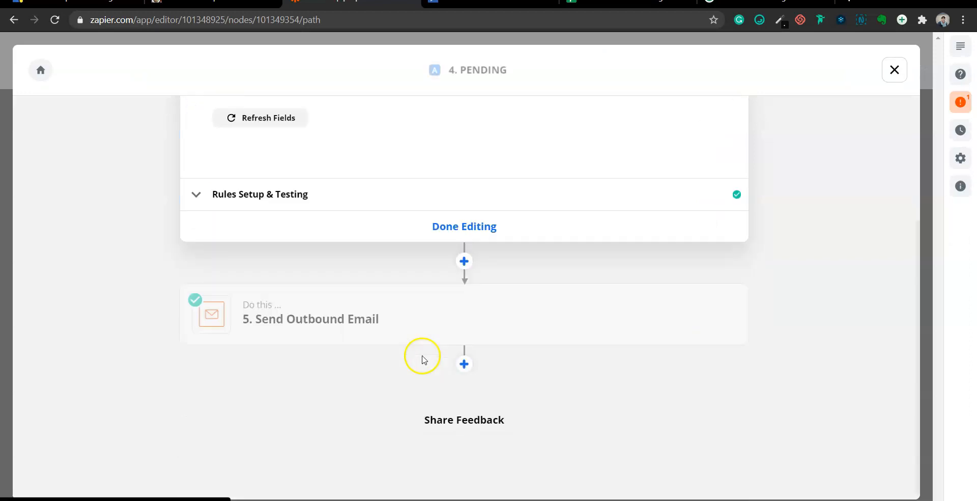
pyautogui.click(464, 363)
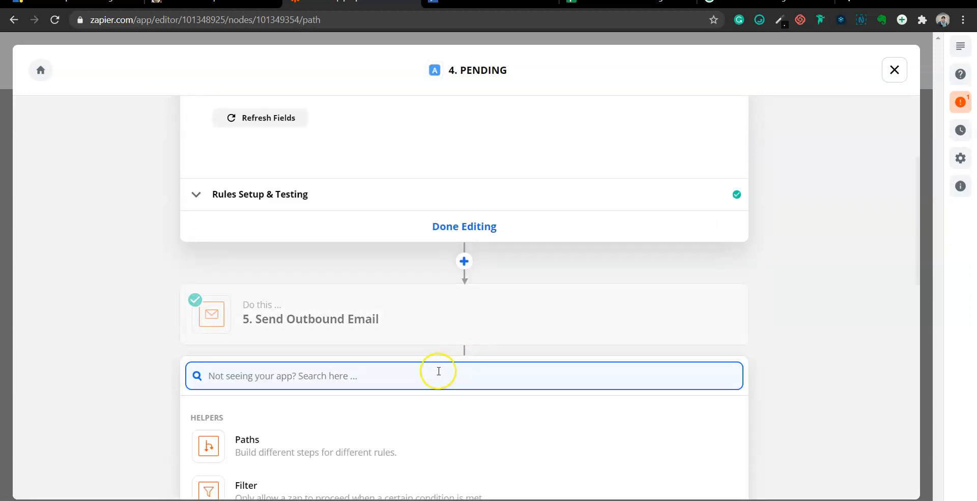
# Search the app picker for 'textlocal' and pick Textlocal
pyautogui.write('mess')
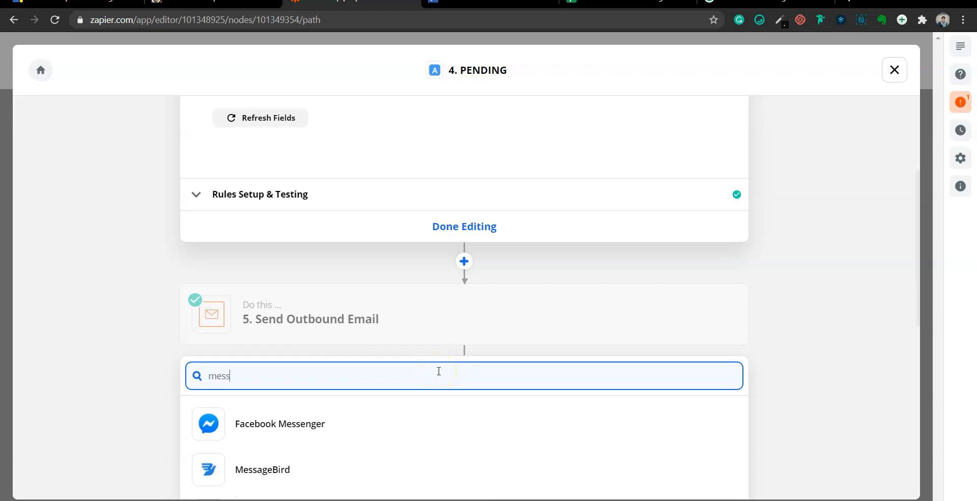
pyautogui.write('age')
pyautogui.scroll(-3, 439, 371)
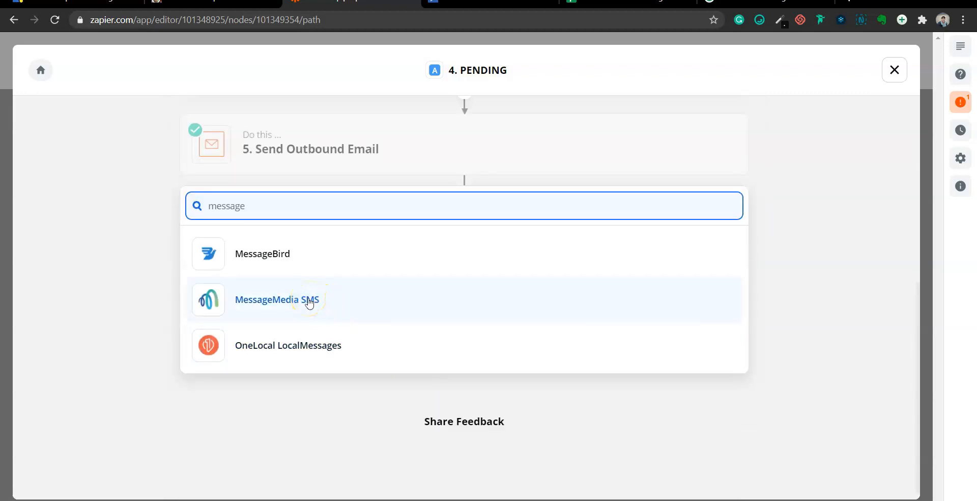
pyautogui.hotkey('ctrl', 'a')
pyautogui.write('textlo')
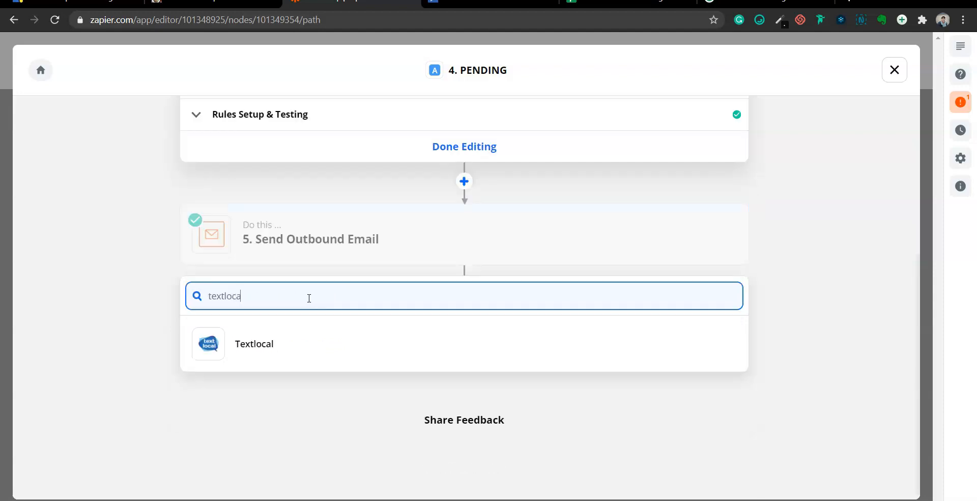
pyautogui.click(255, 346)
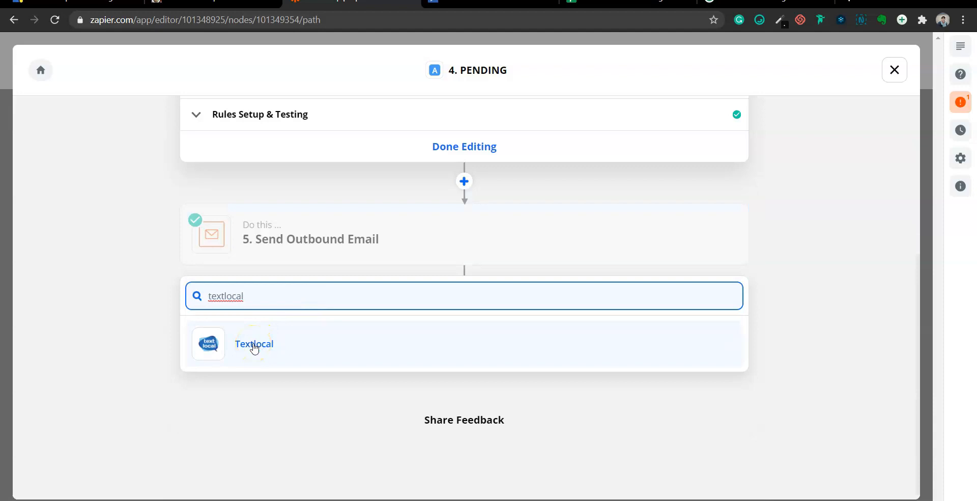
pyautogui.hotkey('ctrl', 'a')
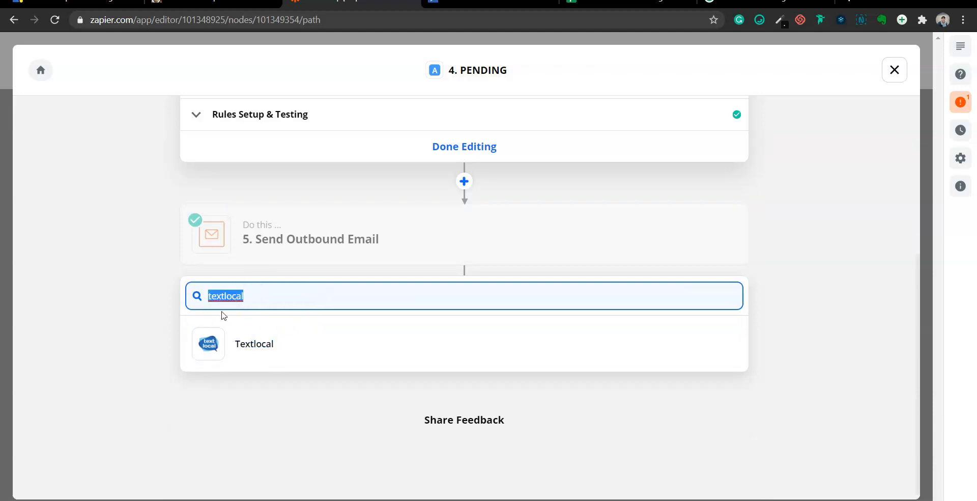
# Dismiss the app search, reveal the slide's personalised-promotions point, and switch back to Zapier
pyautogui.click(98, 301)
pyautogui.scroll(3, 97, 301)
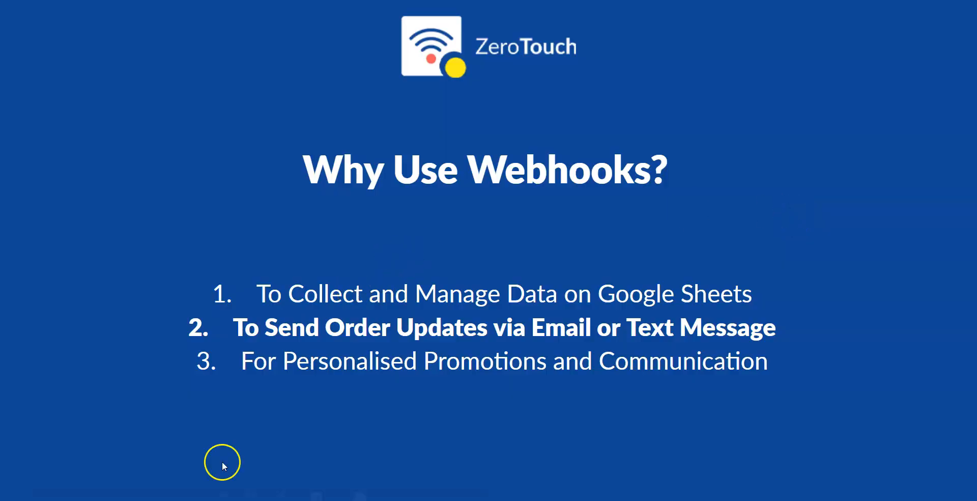
pyautogui.click(110, 496)
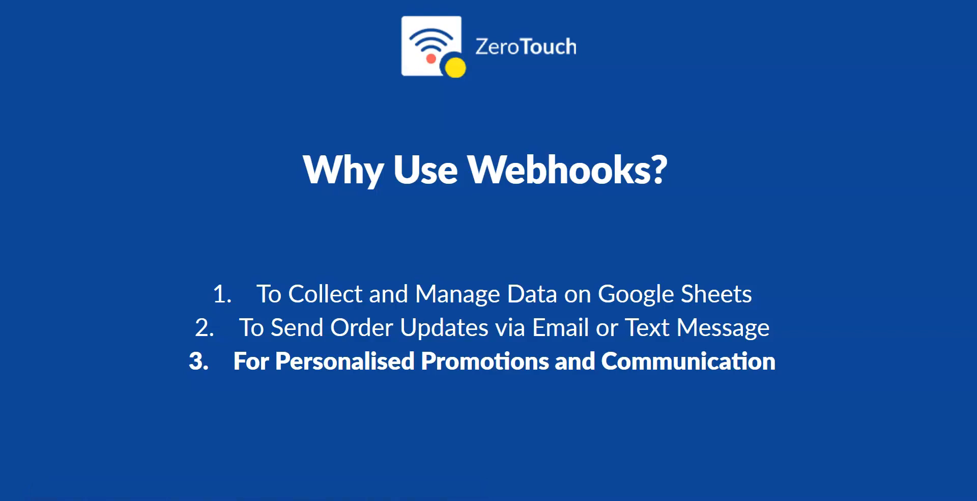
pyautogui.hotkey('alt', 'Tab')
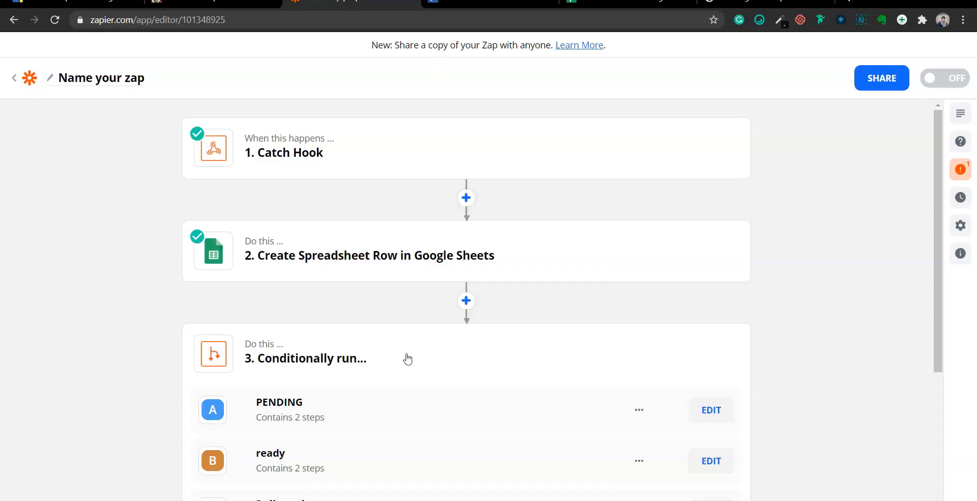
# Edit path C Delivered and add a new step below its step 9 Send Outbound Email
pyautogui.scroll(-3, 408, 359)
pyautogui.click(281, 352)
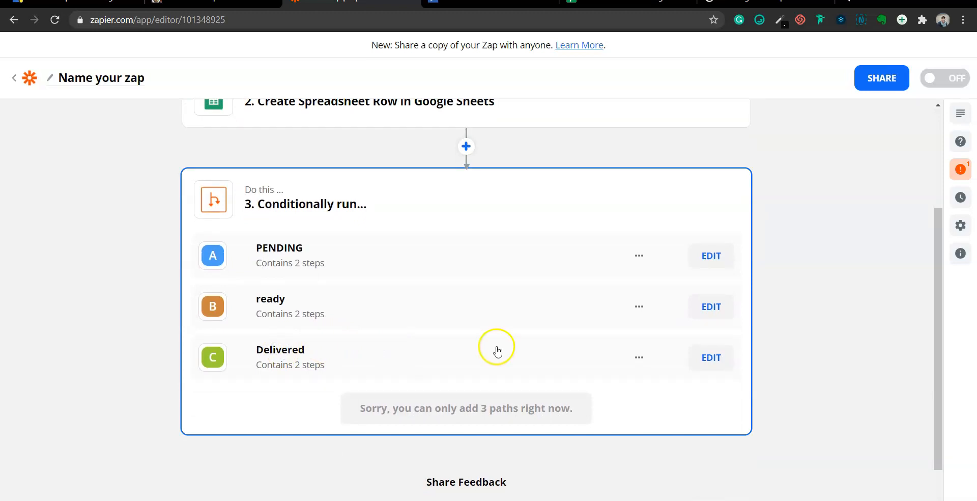
pyautogui.click(716, 358)
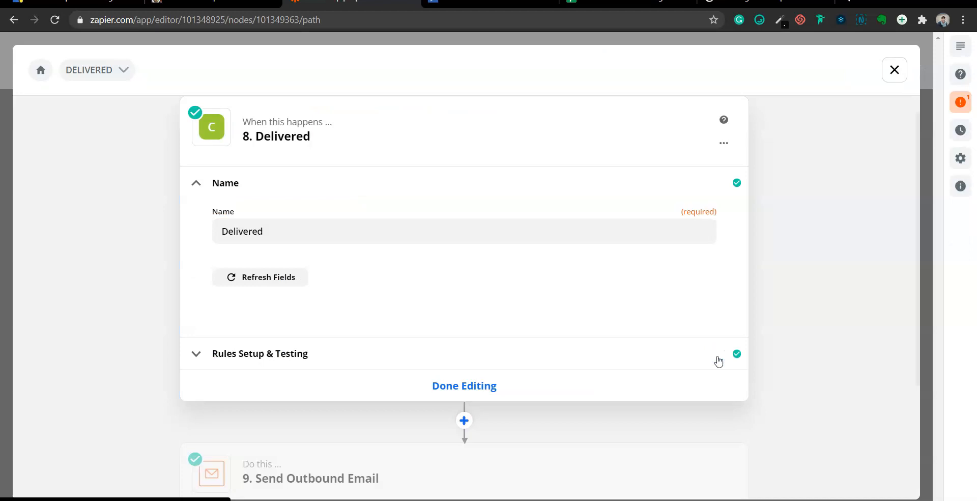
pyautogui.scroll(-3, 249, 361)
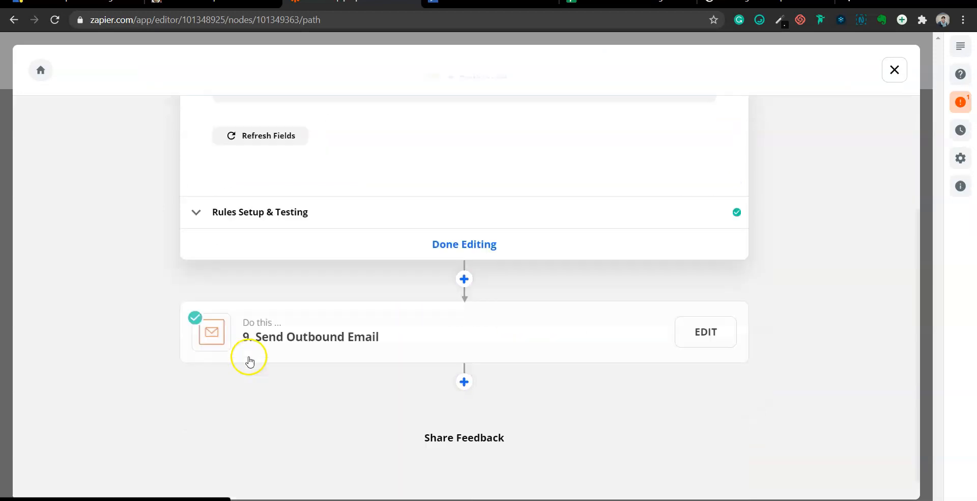
pyautogui.click(301, 328)
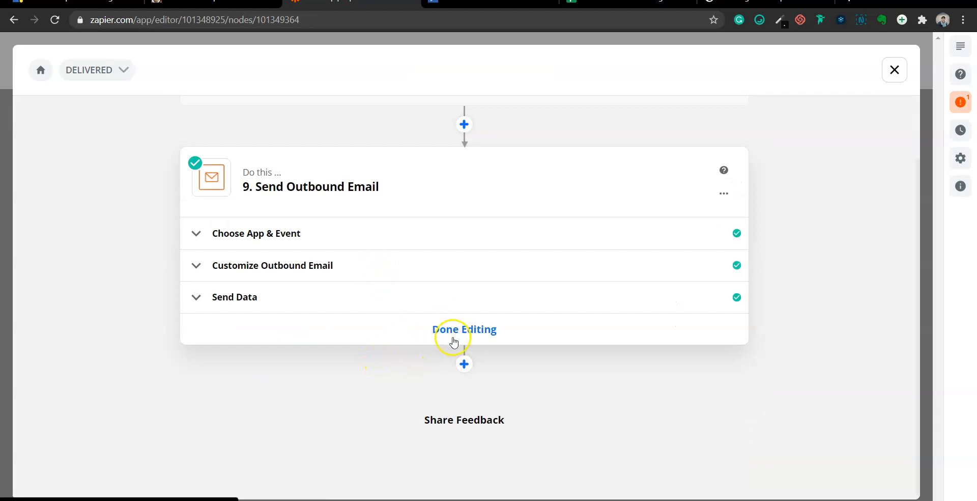
pyautogui.click(464, 364)
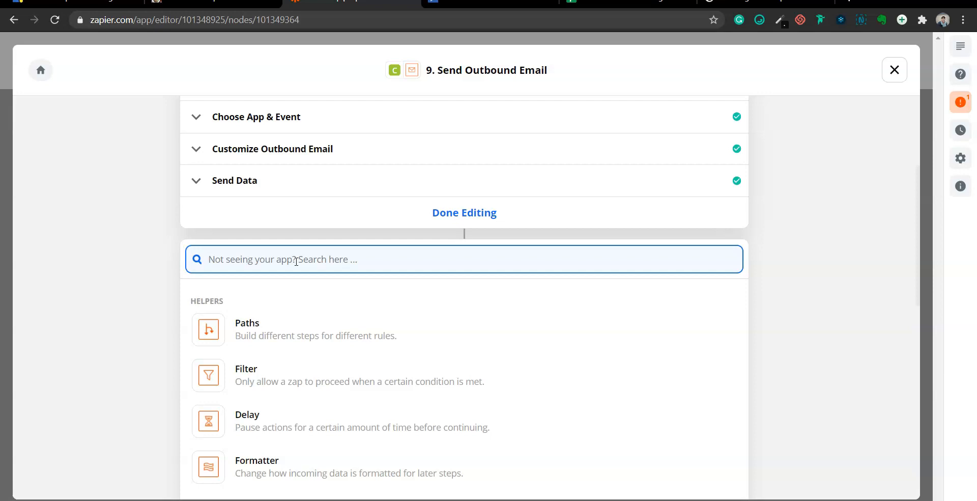
# Search 'email' and pick Email by Zapier, keeping Send Outbound Email as the event
pyautogui.write('email')
pyautogui.click(257, 300)
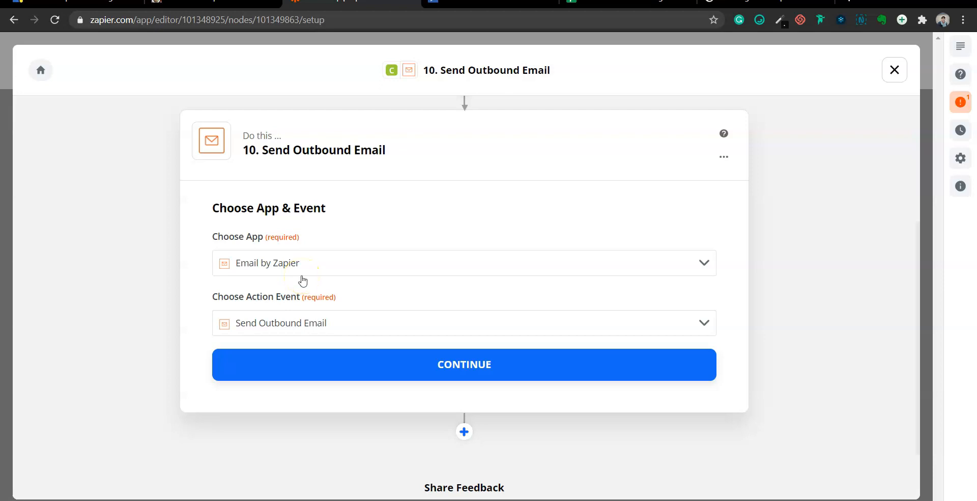
# Confirm step 10's app and event, then review the empty To, subject and body fields
pyautogui.click(375, 363)
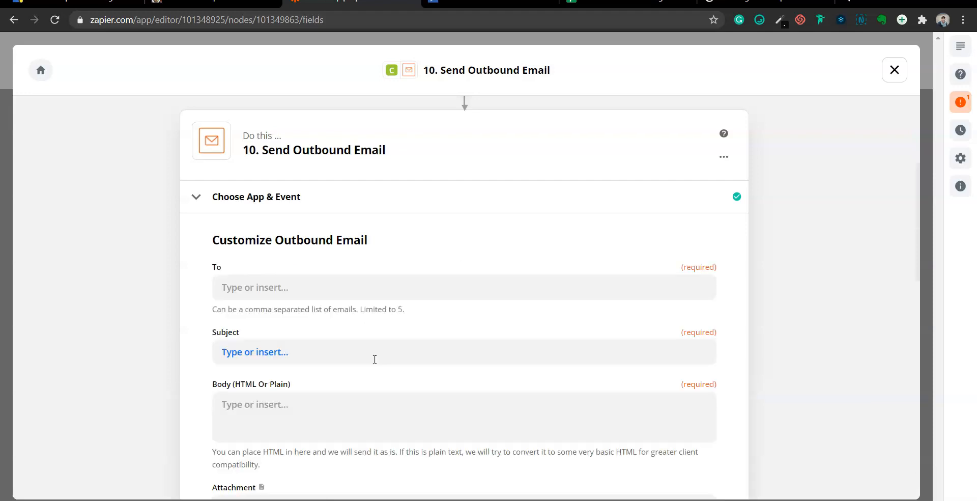
pyautogui.click(275, 289)
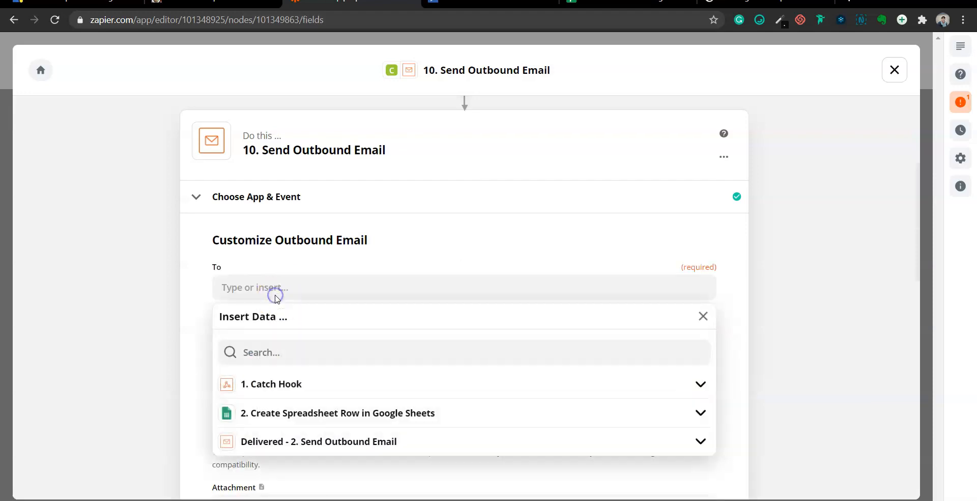
pyautogui.scroll(-2, 278, 318)
pyautogui.click(192, 304)
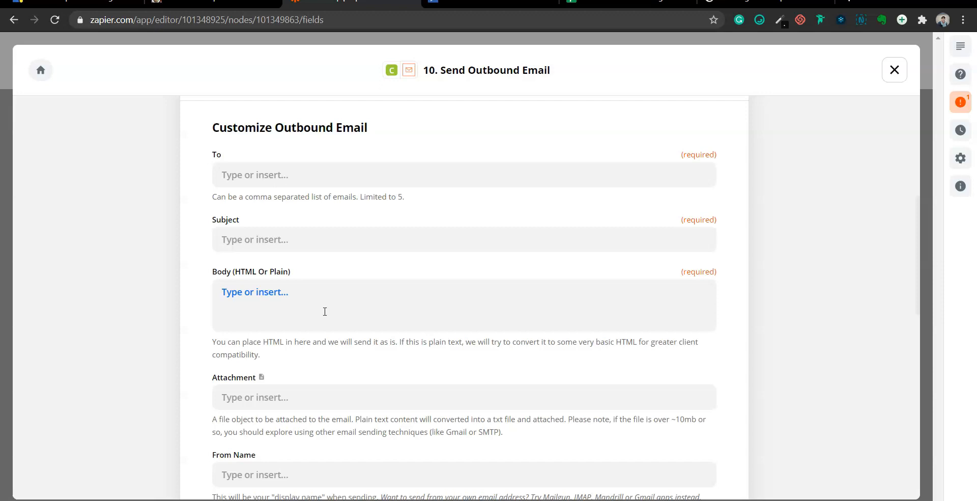
pyautogui.scroll(-4, 325, 312)
pyautogui.scroll(-6, 325, 311)
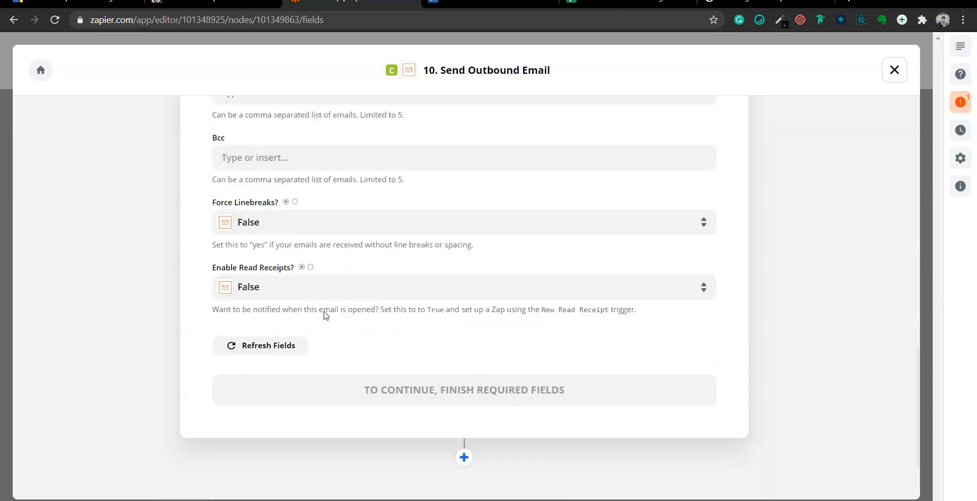
pyautogui.scroll(-2, 325, 313)
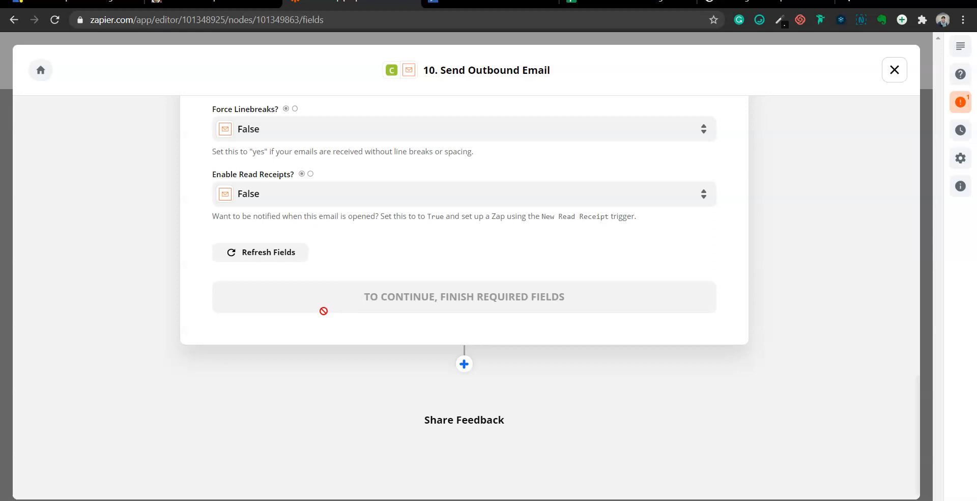
pyautogui.scroll(10, 324, 310)
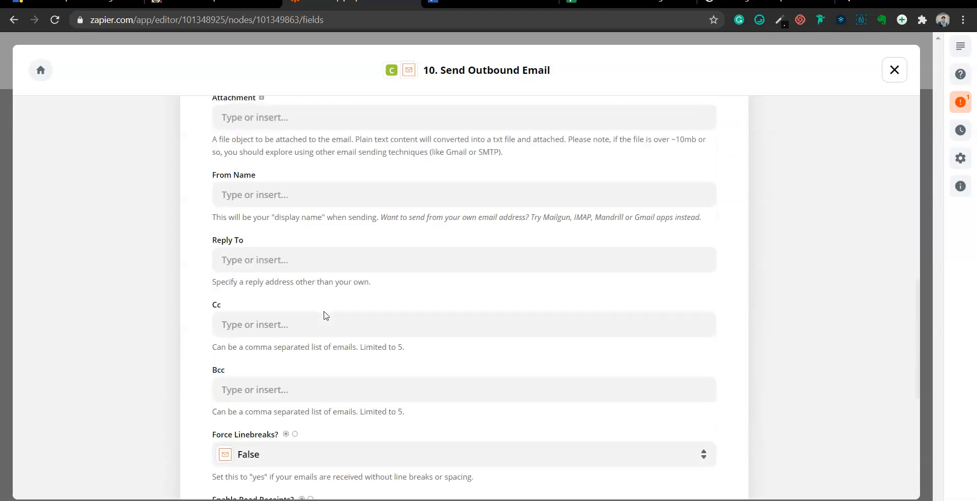